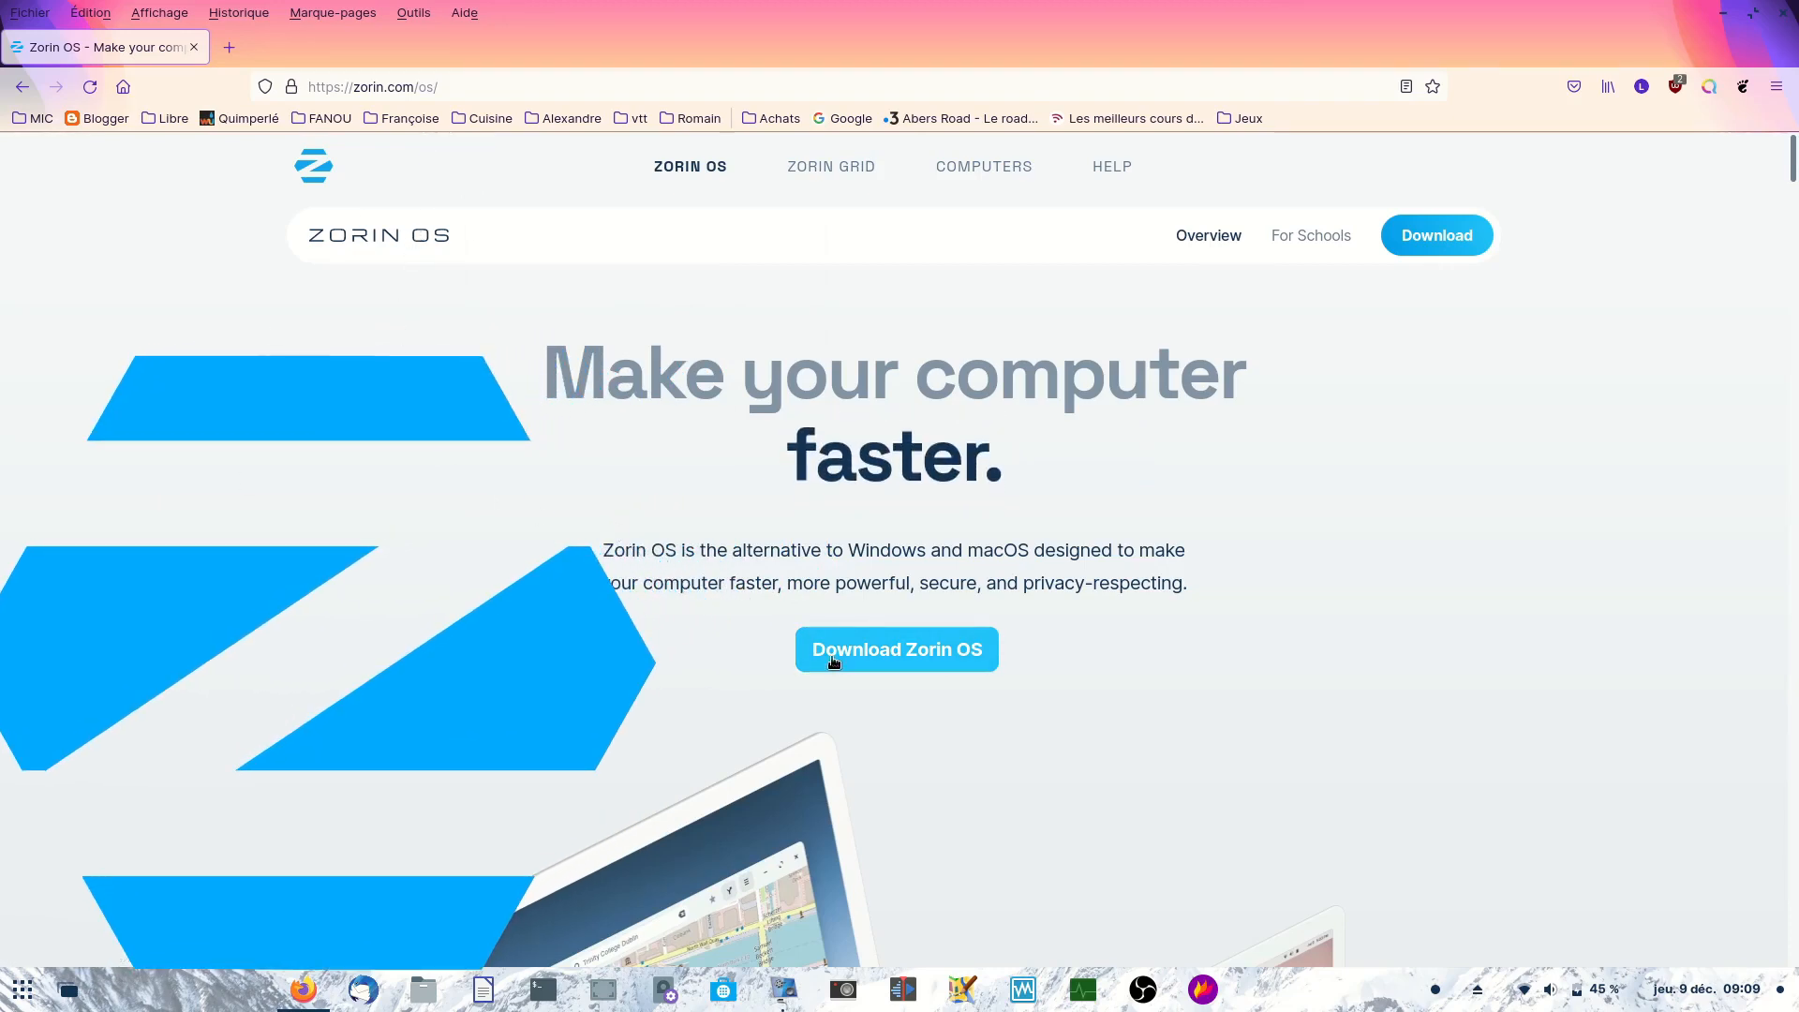
Step: Download the free Zorin OS 16 Lite edition without subscribing to the newsletter, and save the ISO file to disk
left_click(884, 651)
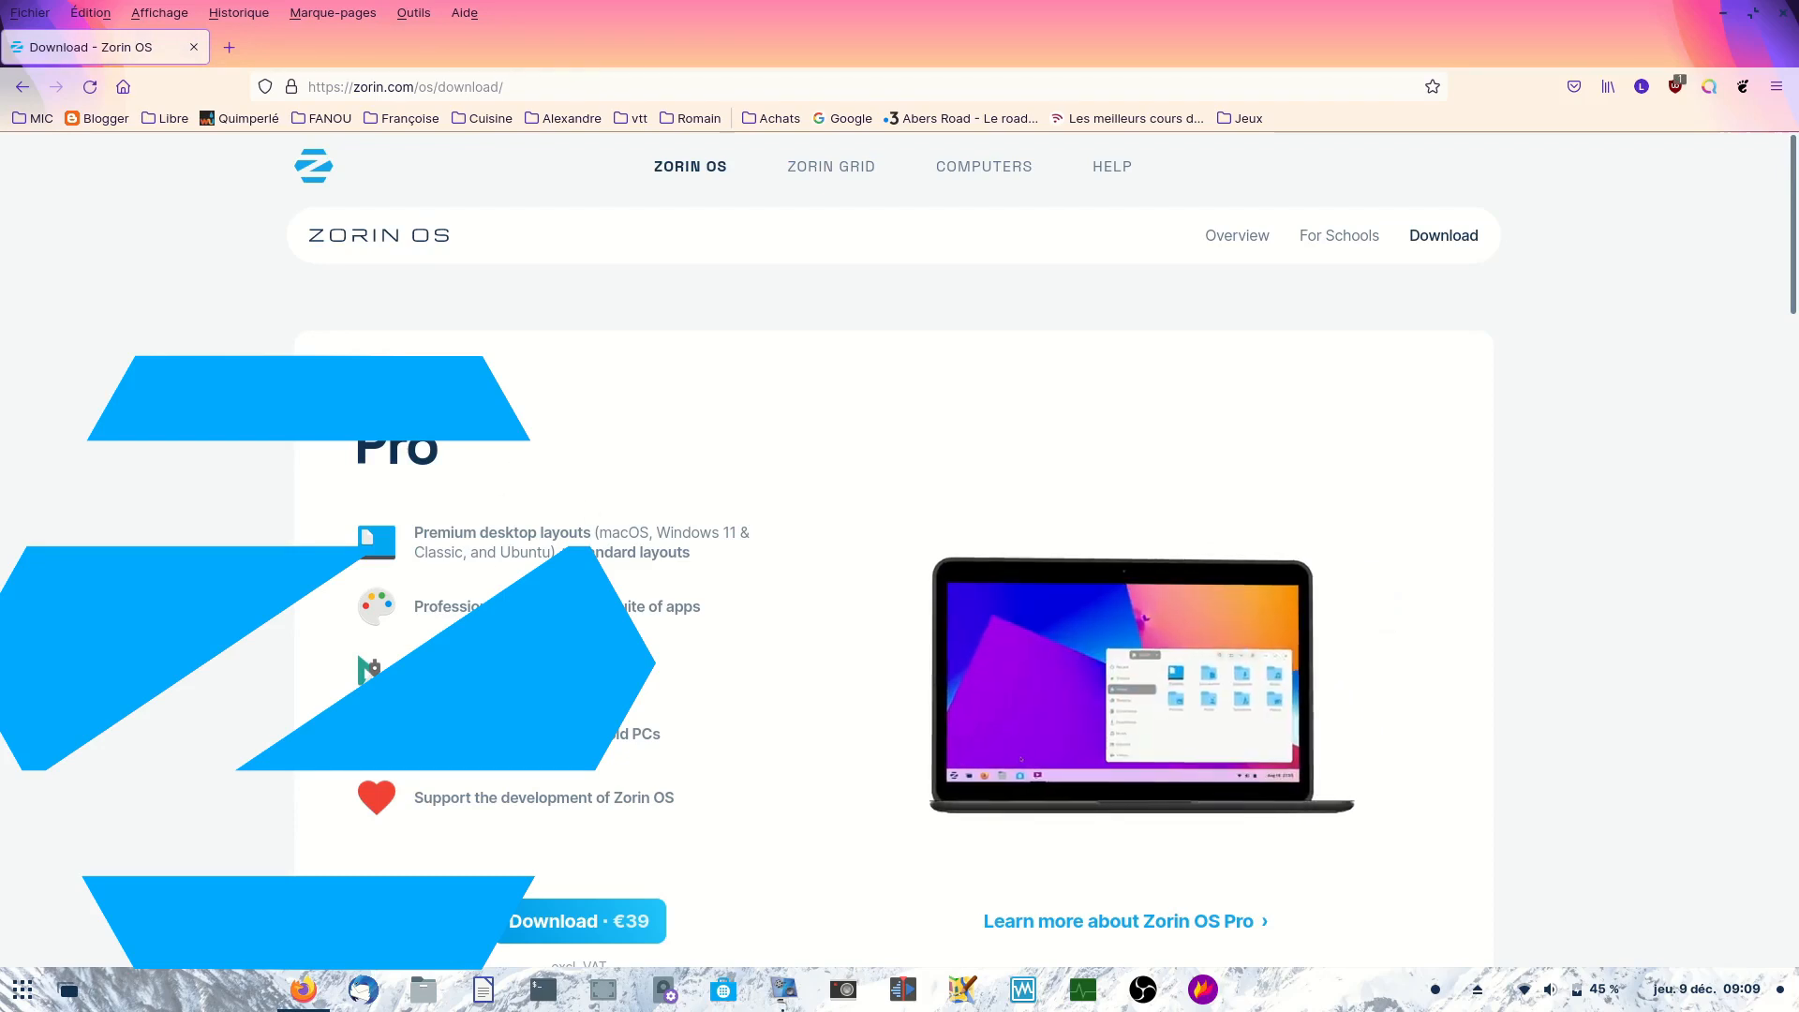
scroll(672, 482, "down", 2)
scroll(672, 481, "down", 5)
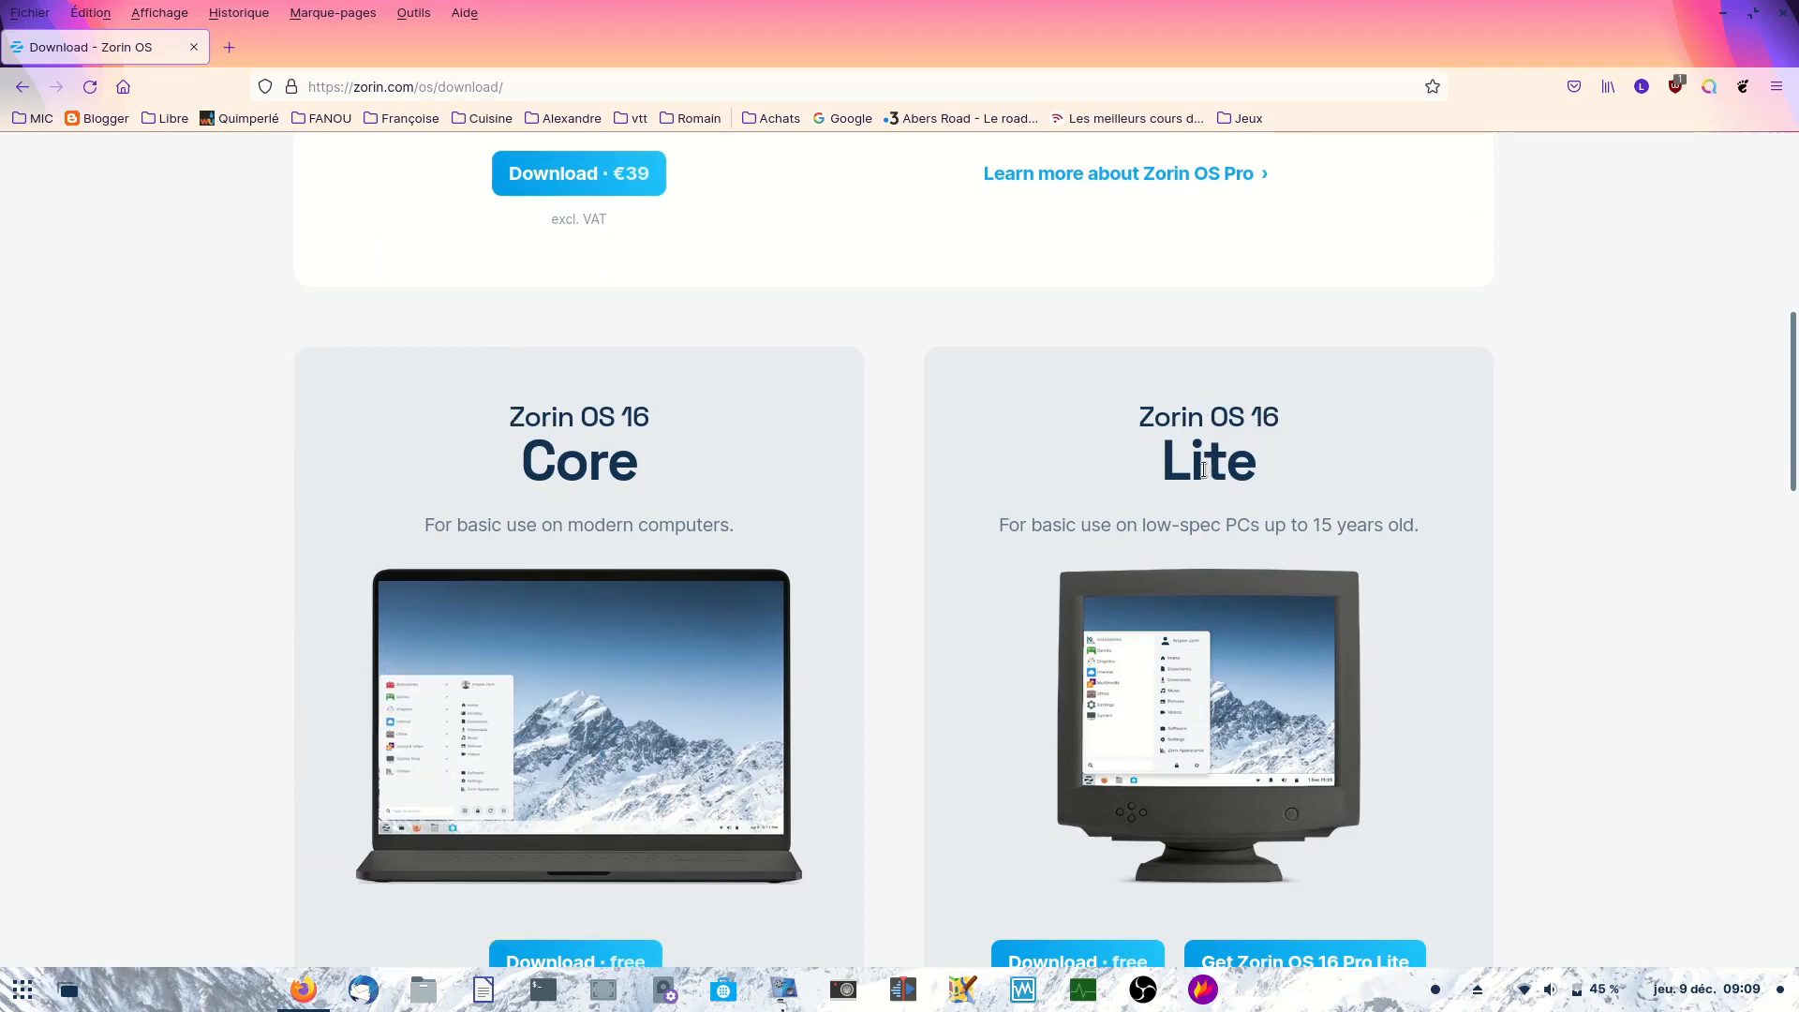
scroll(1163, 487, "down", 2)
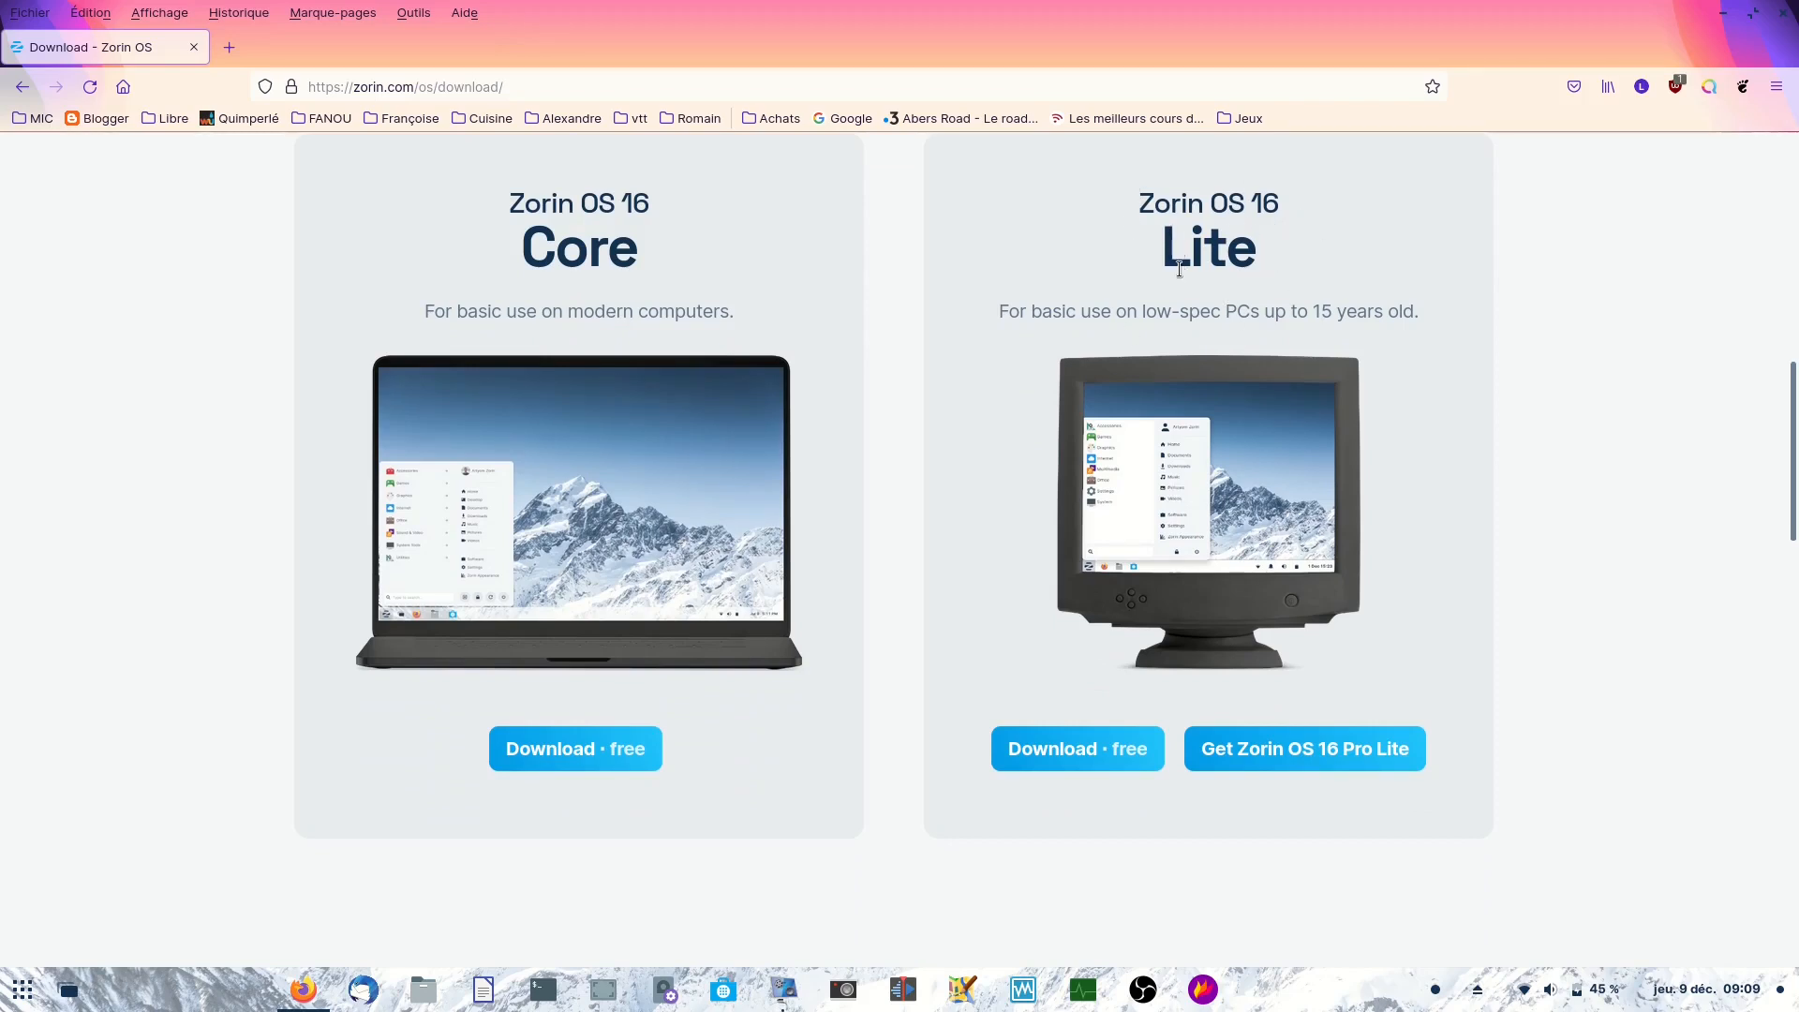
left_click(1077, 752)
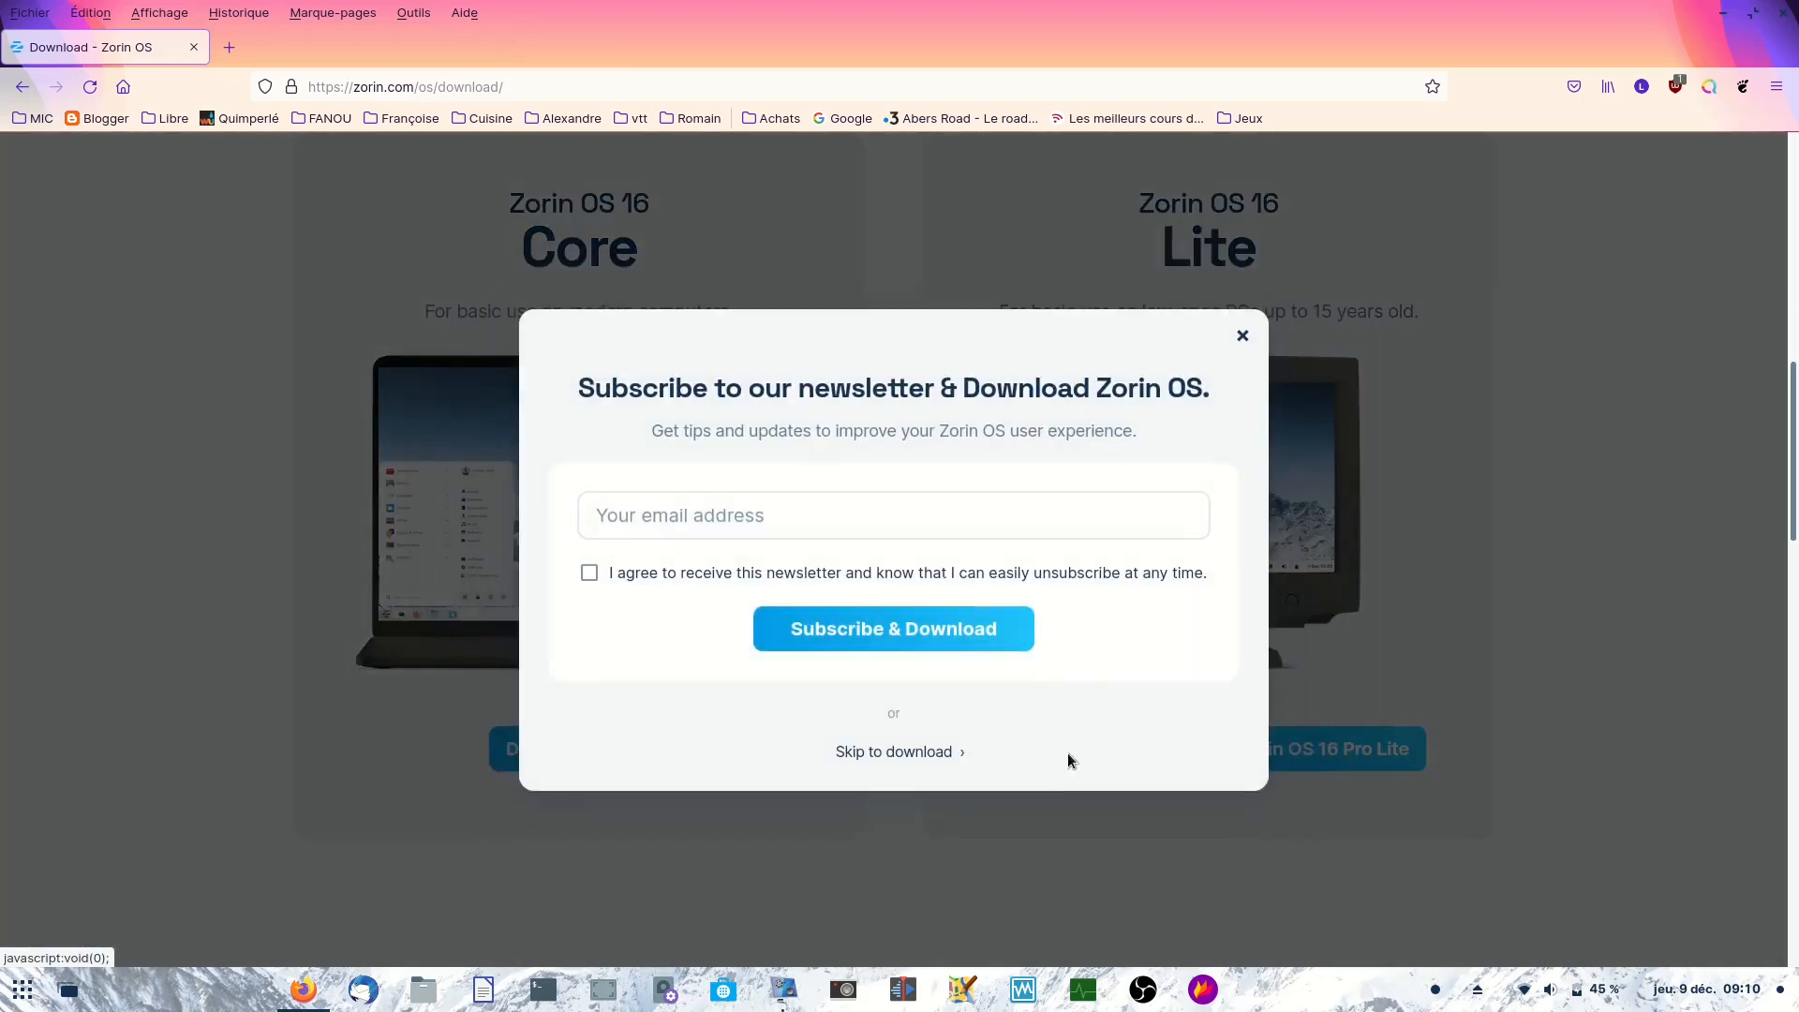
left_click(872, 754)
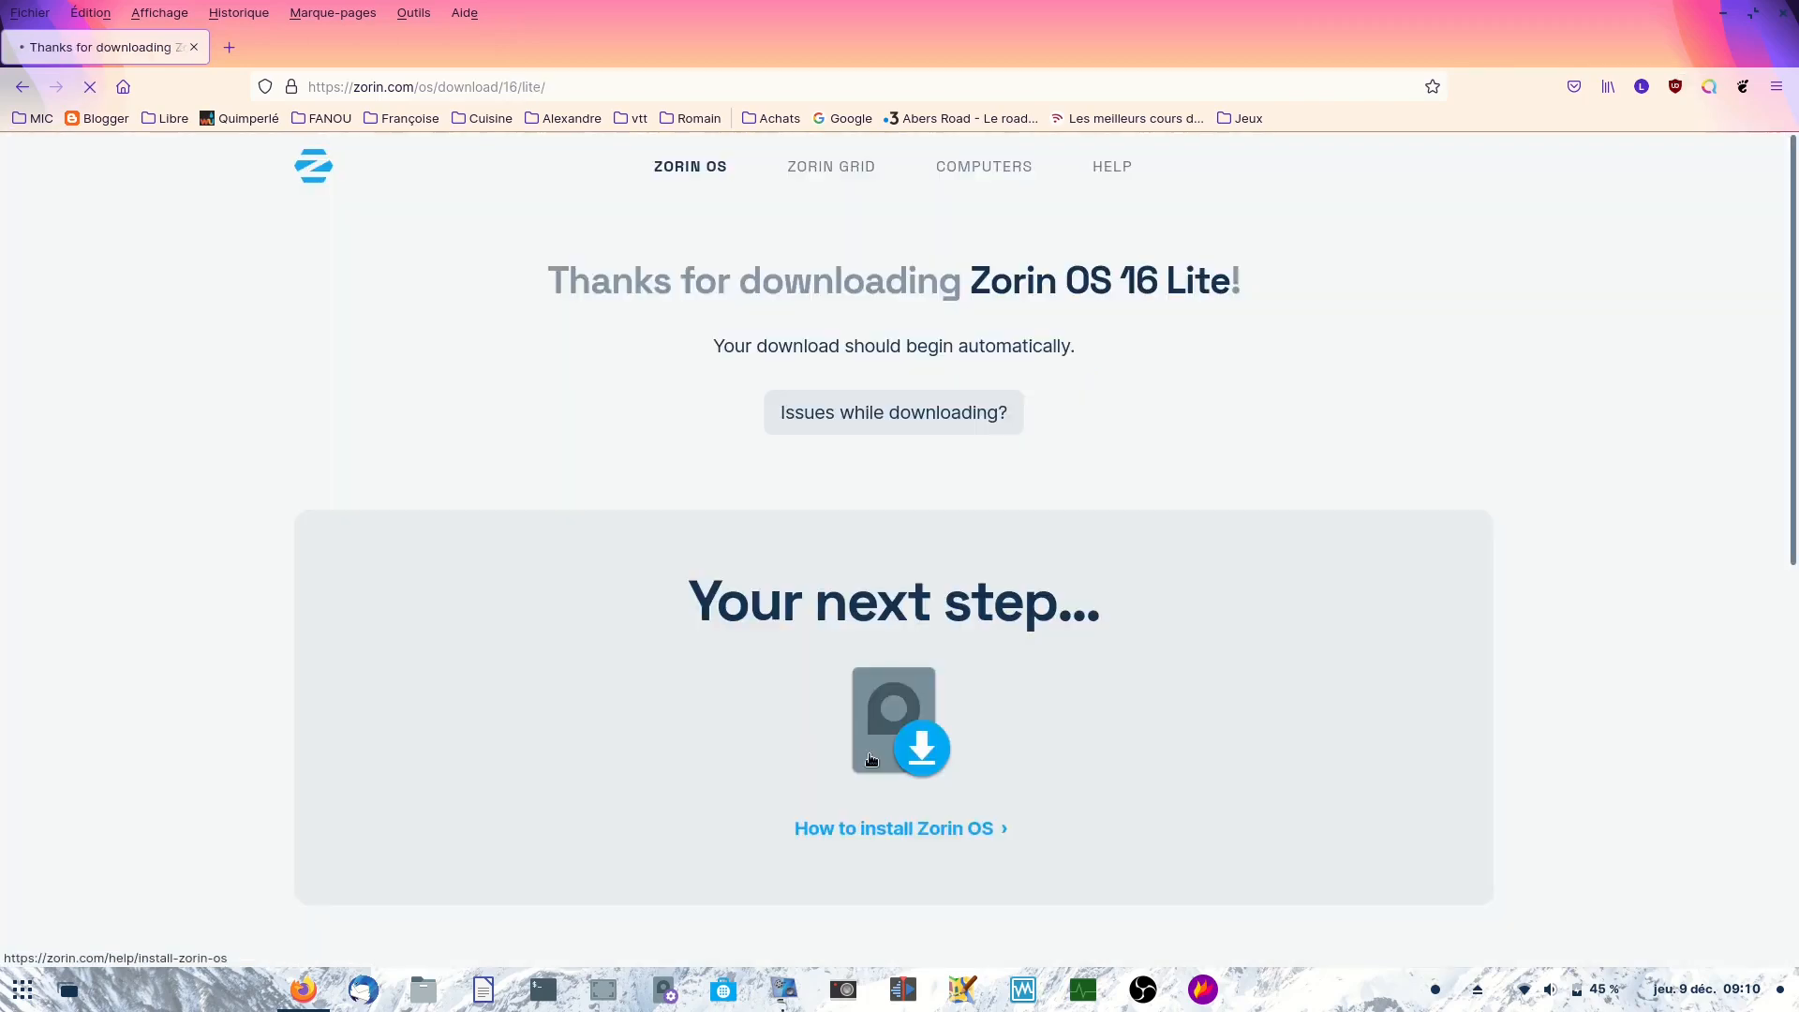
left_click(1165, 451)
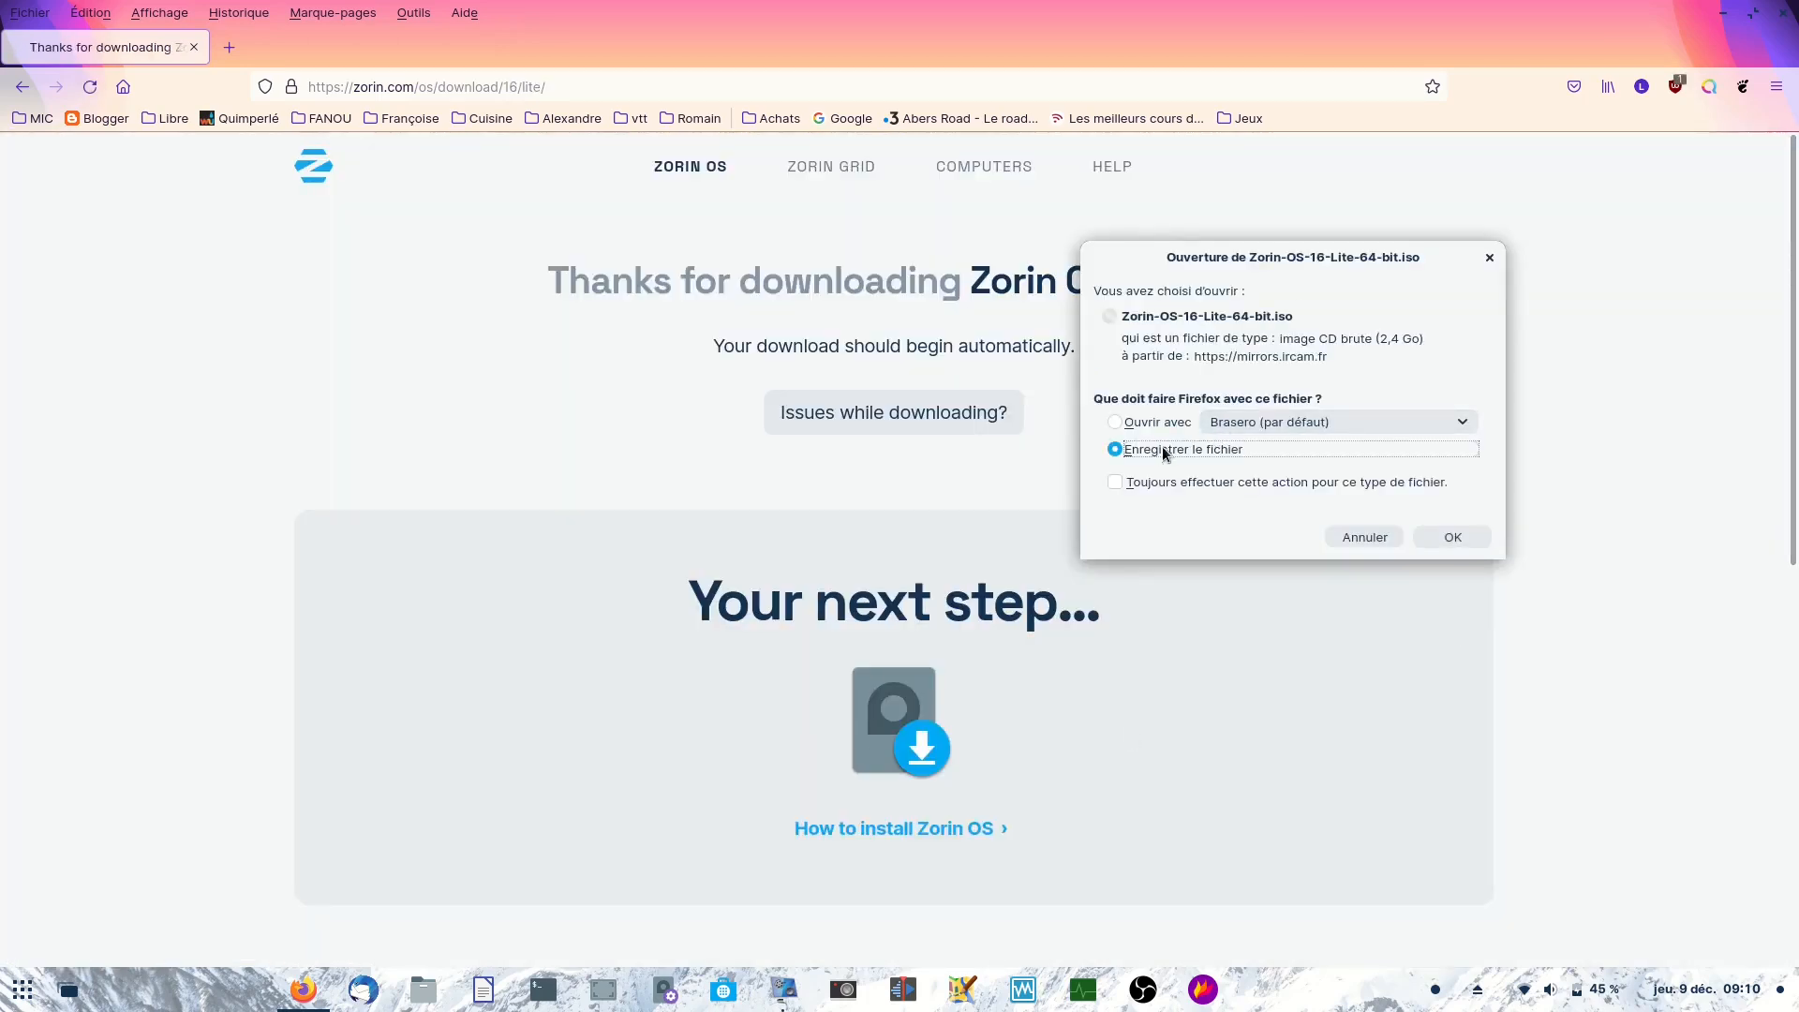
left_click(1451, 538)
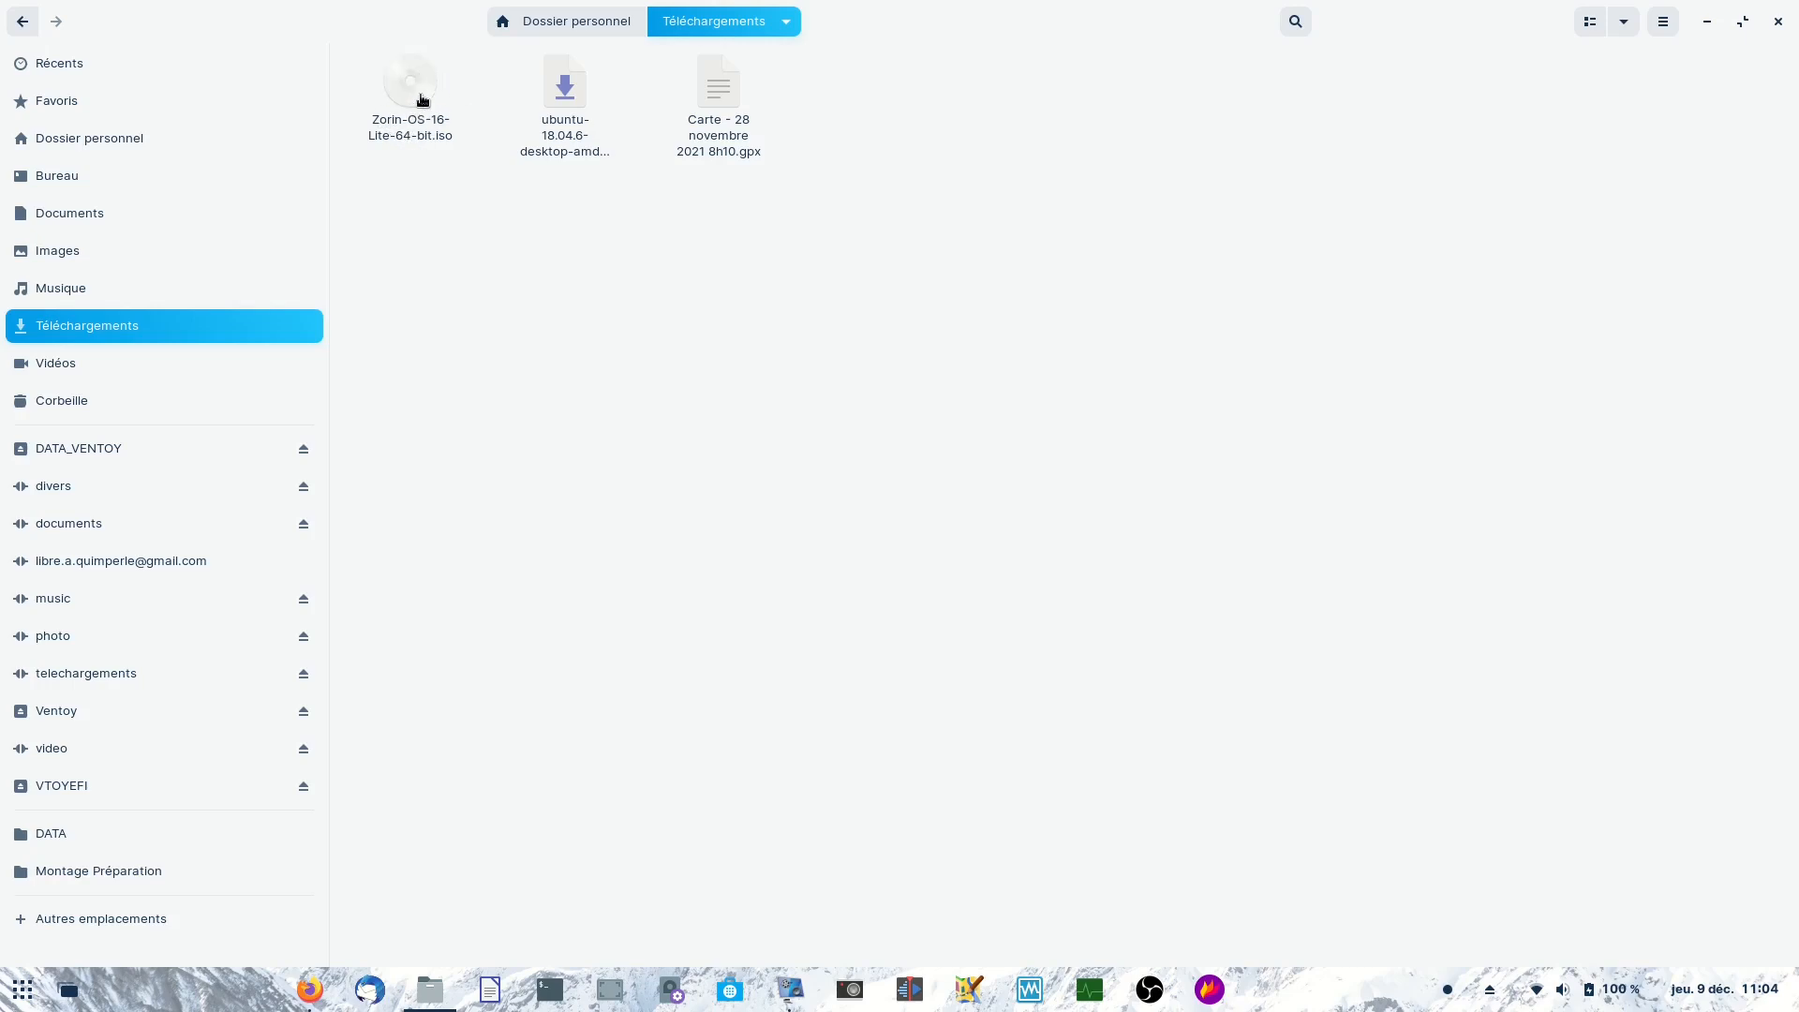
Step: Copy Zorin-OS-16-Lite-64-bit.iso from the Téléchargements folder into the ZORIN folder on the Ventoy drive
right_click(389, 94)
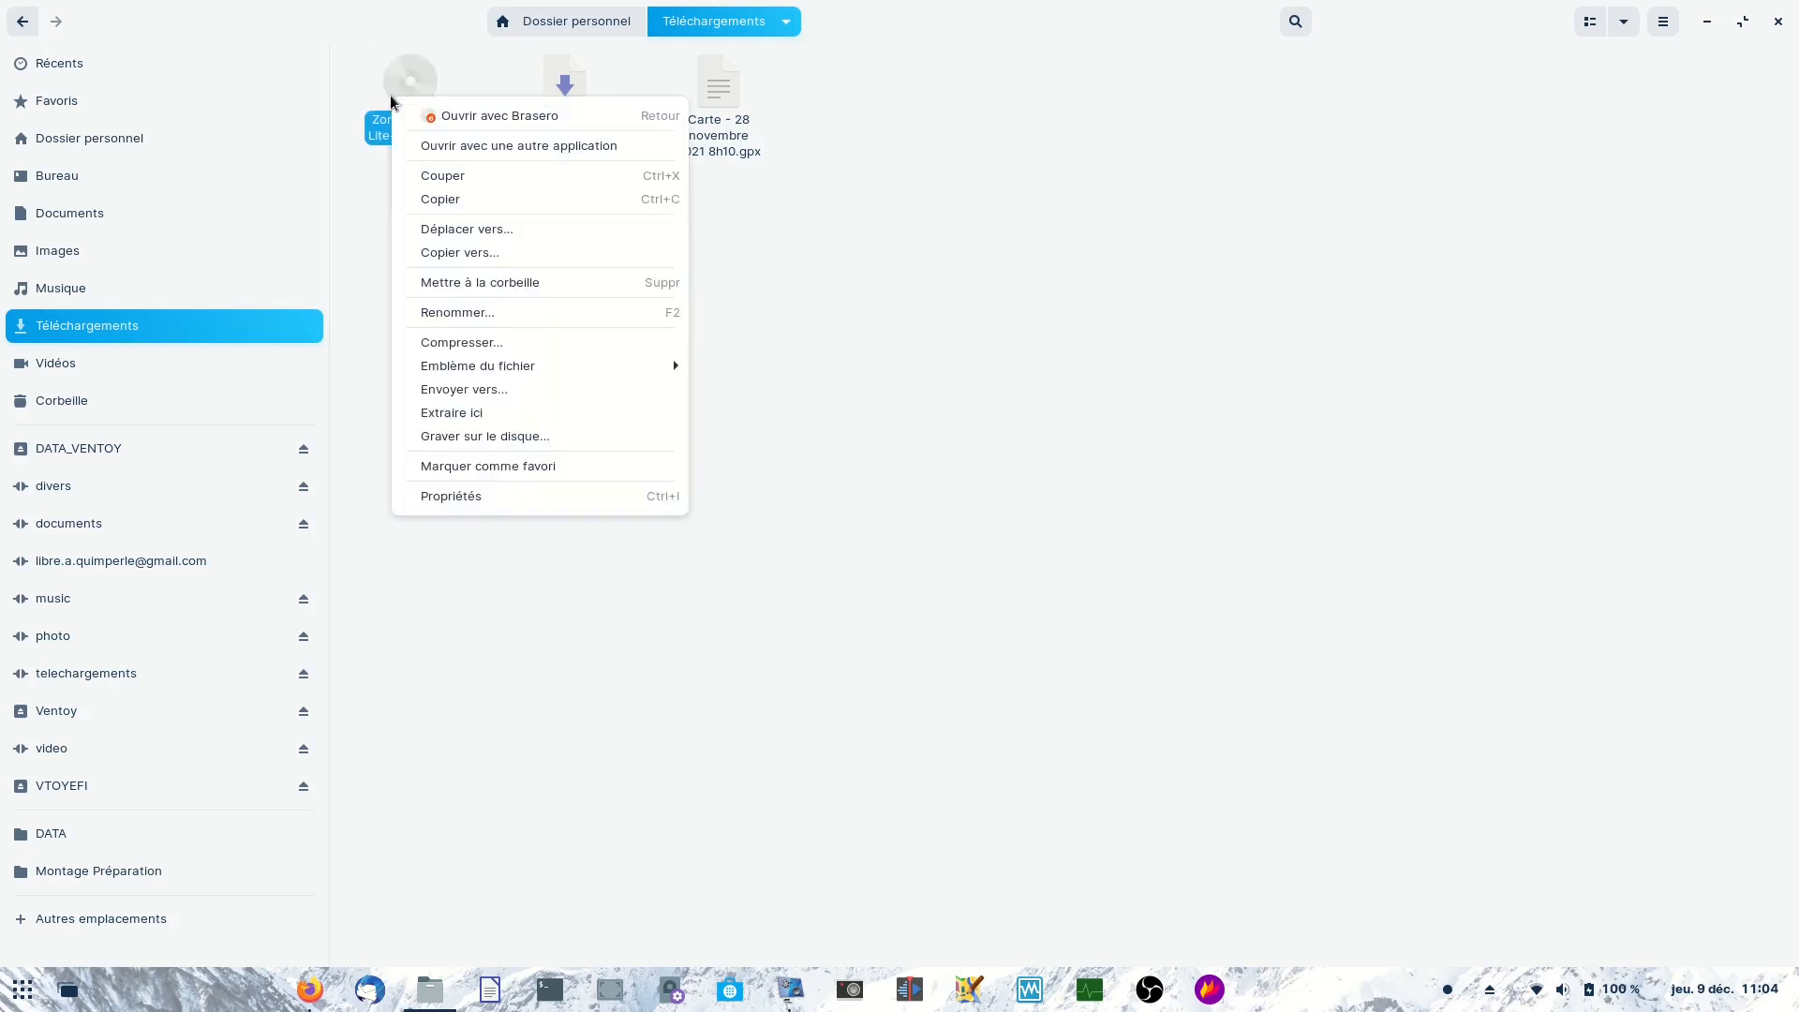
left_click(453, 201)
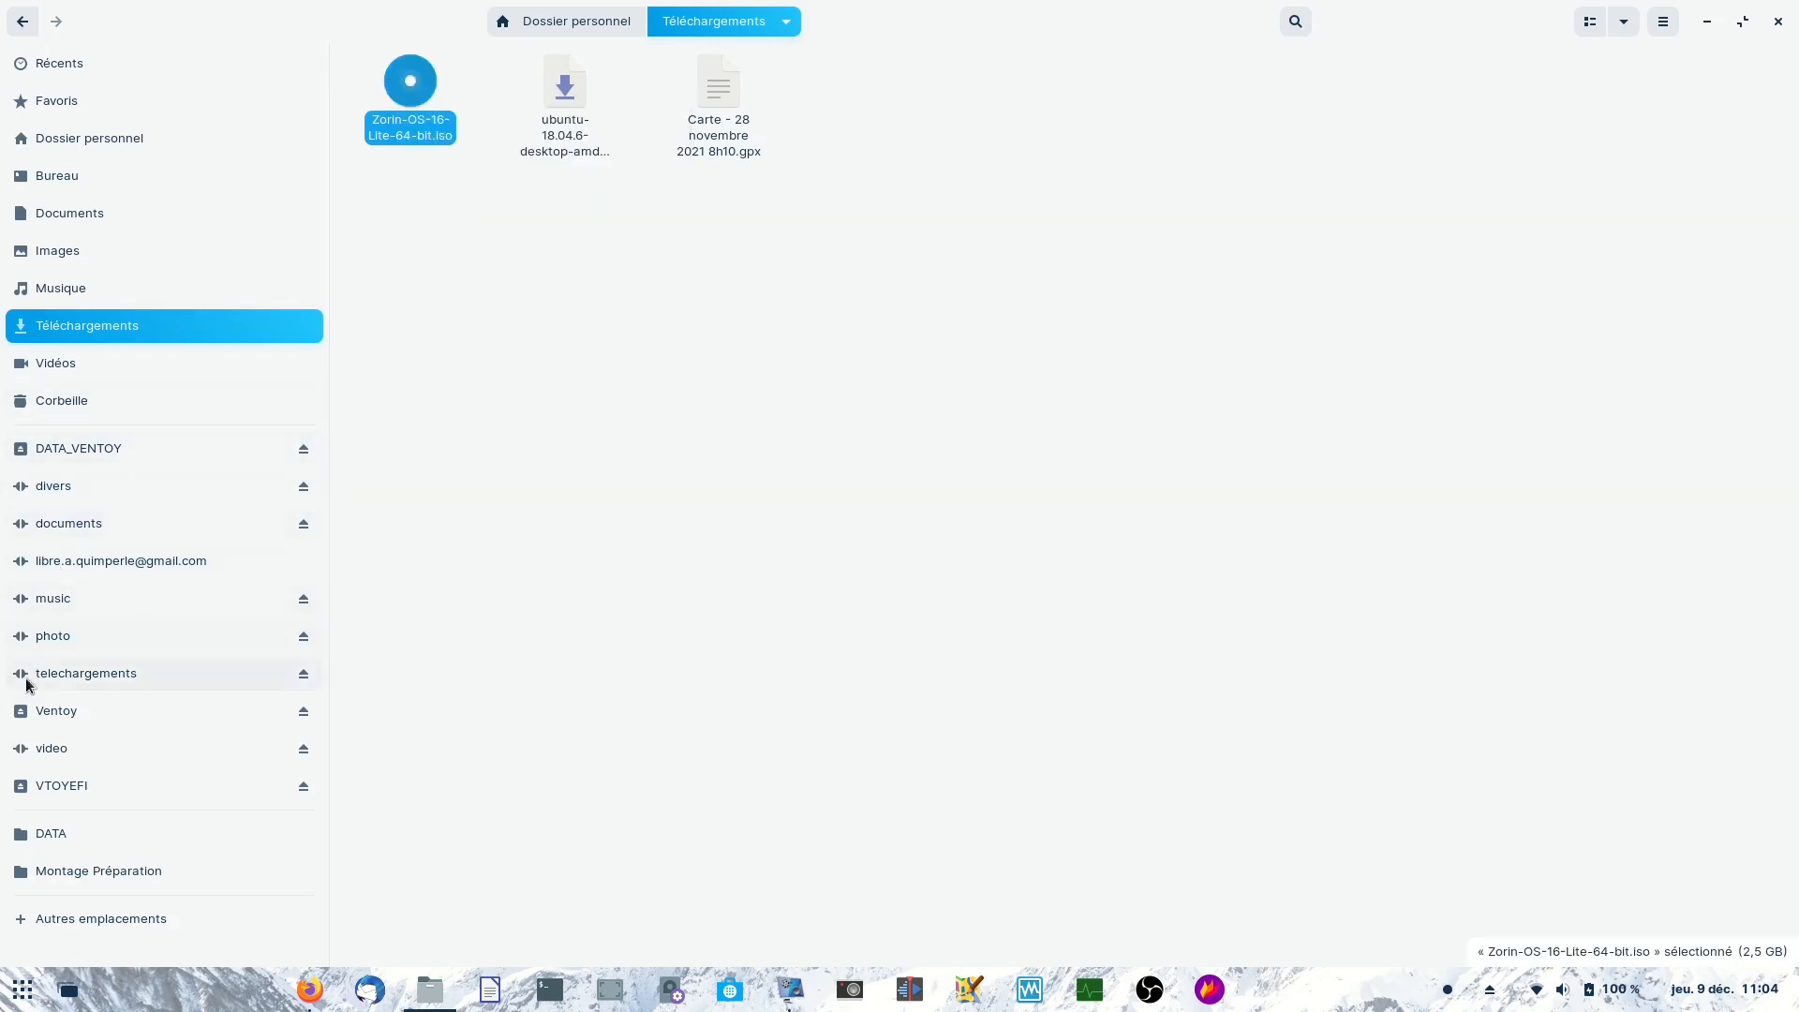
left_click(73, 716)
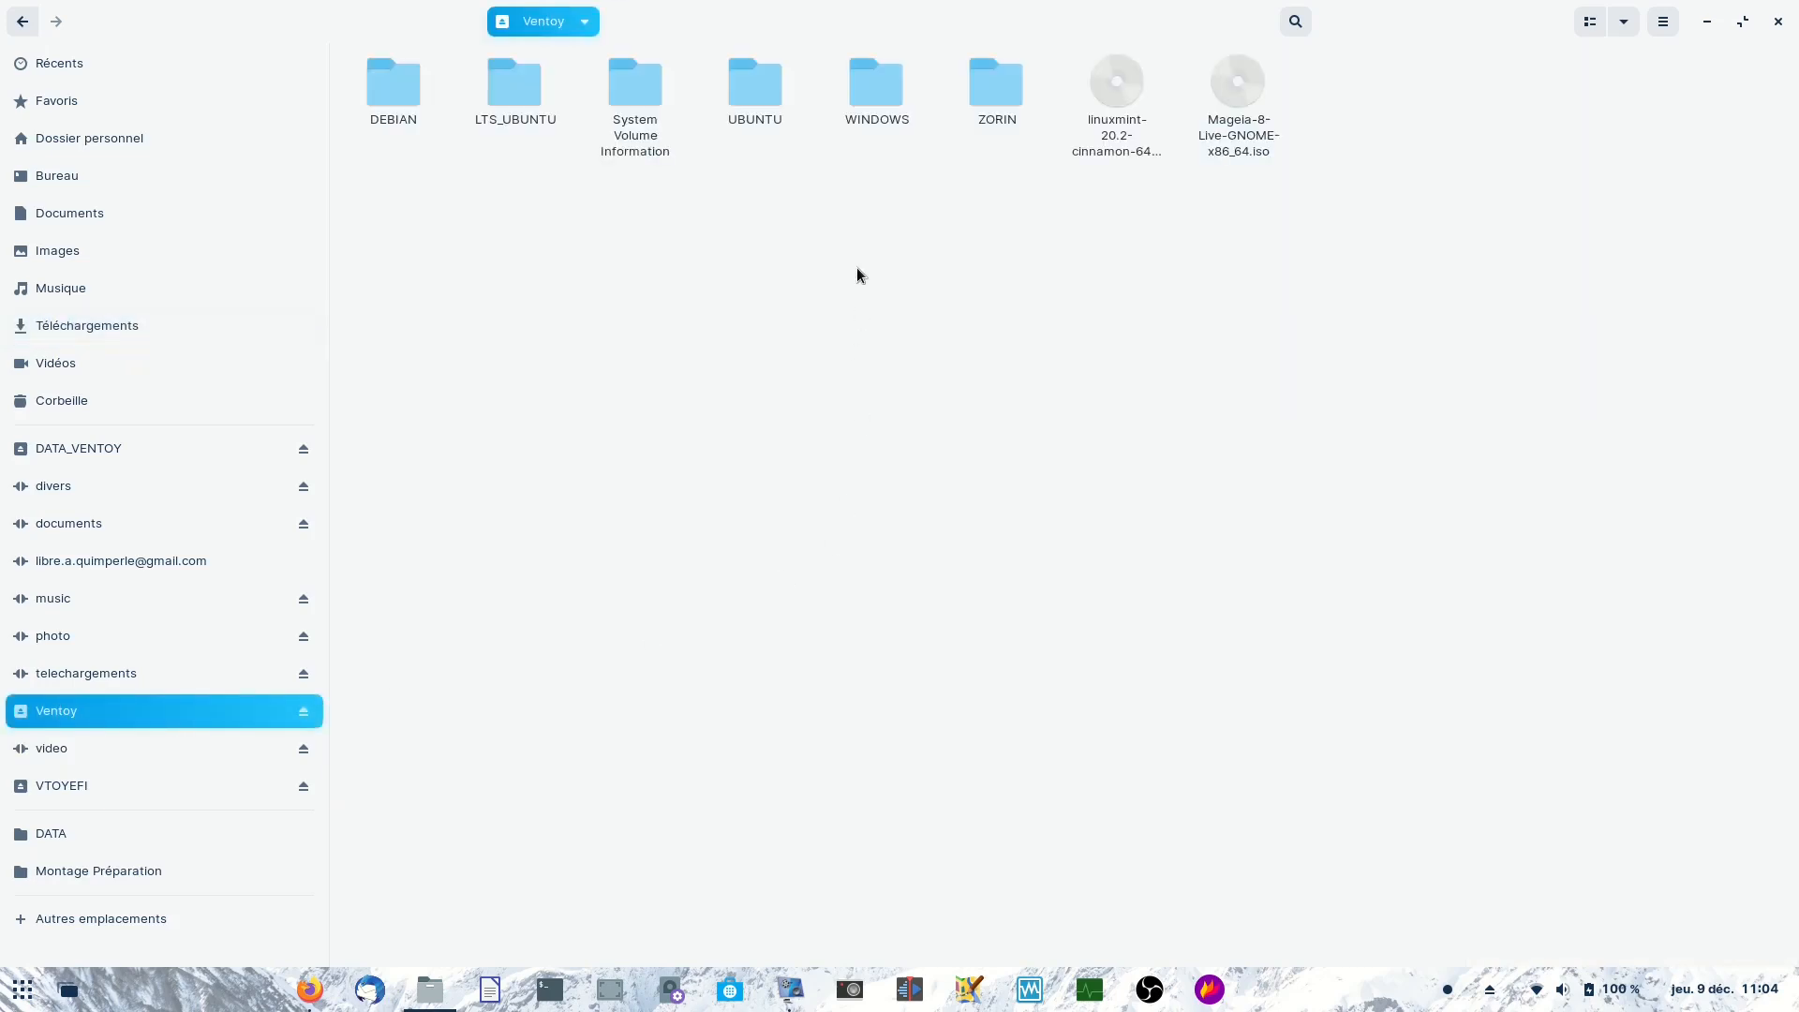
double_click(998, 91)
right_click(919, 284)
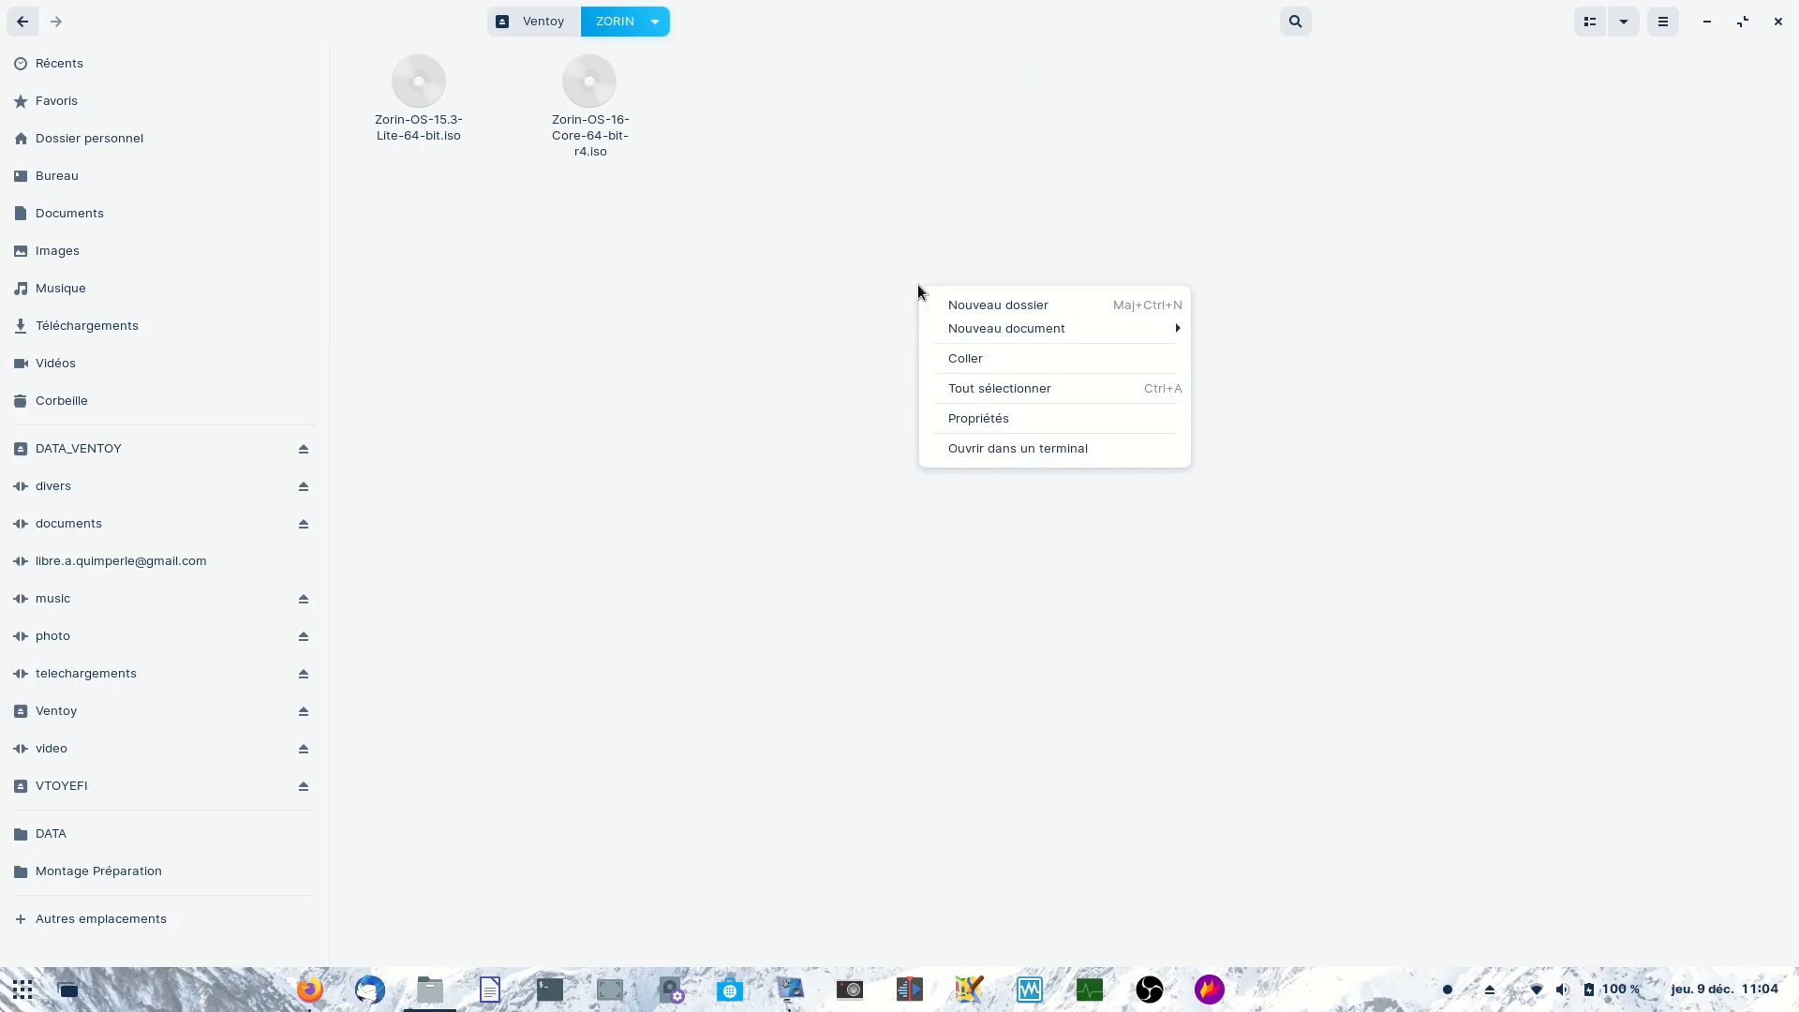
left_click(979, 358)
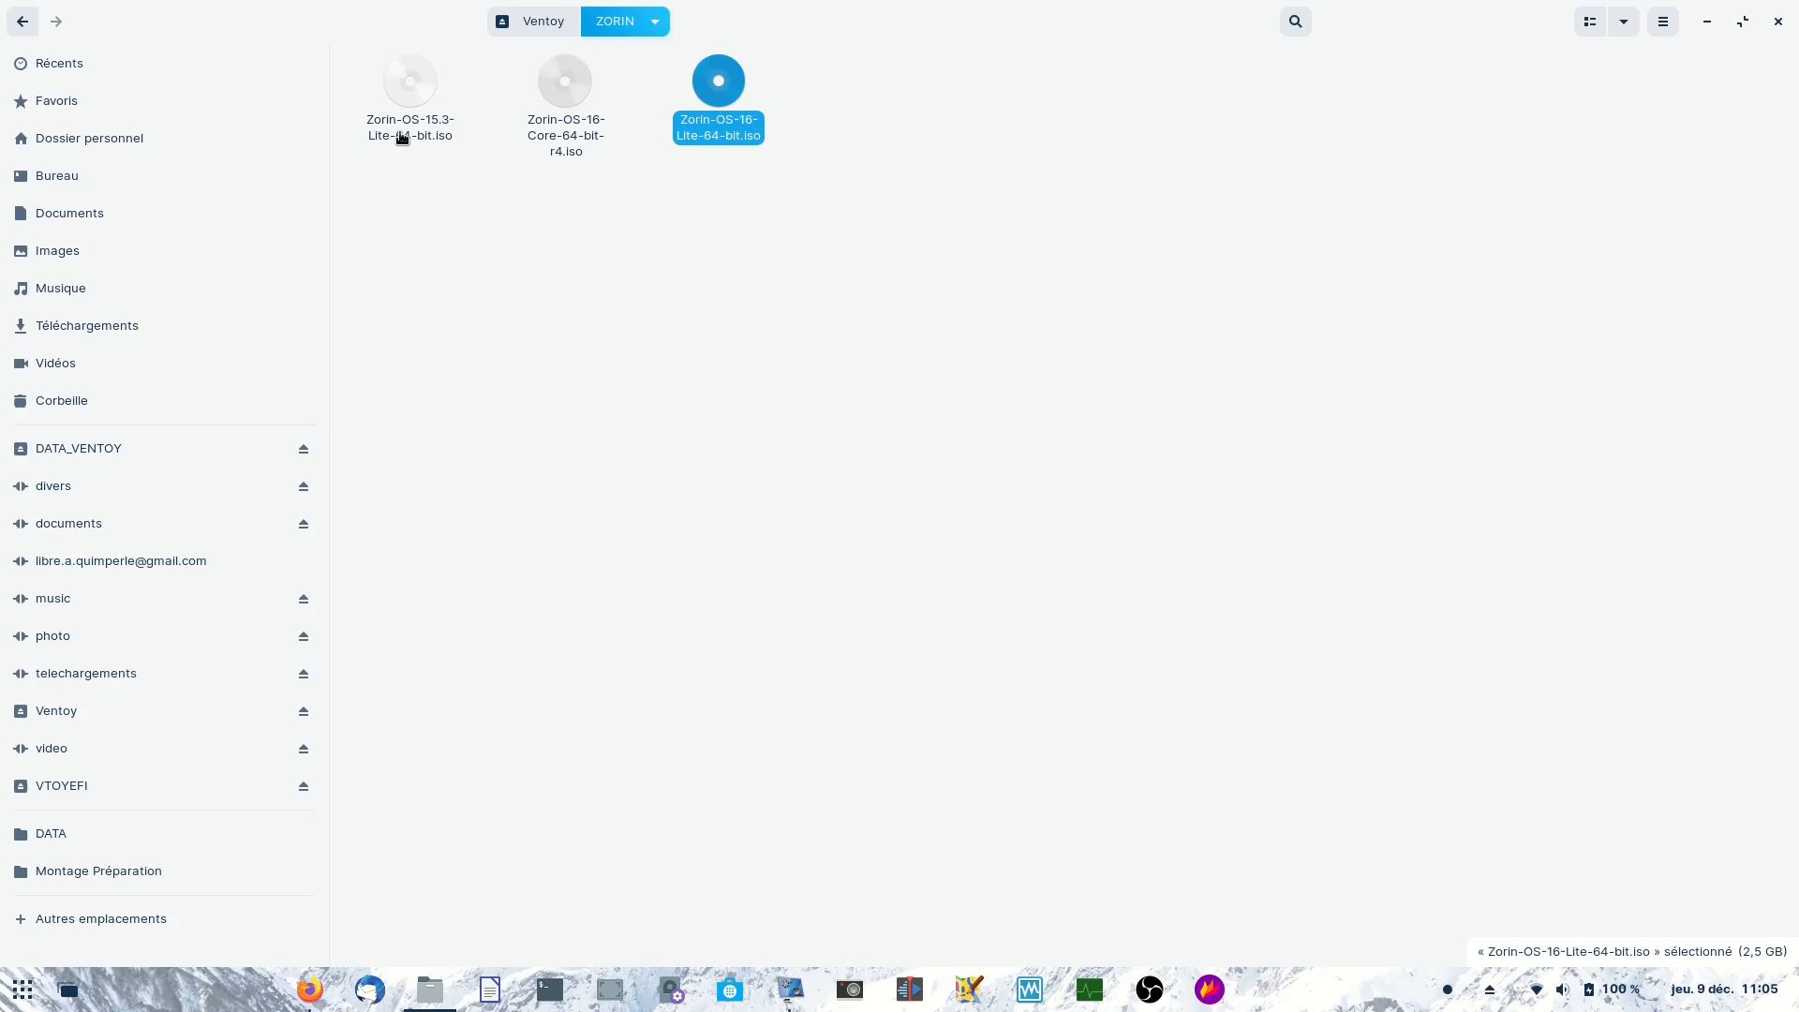
left_click(852, 405)
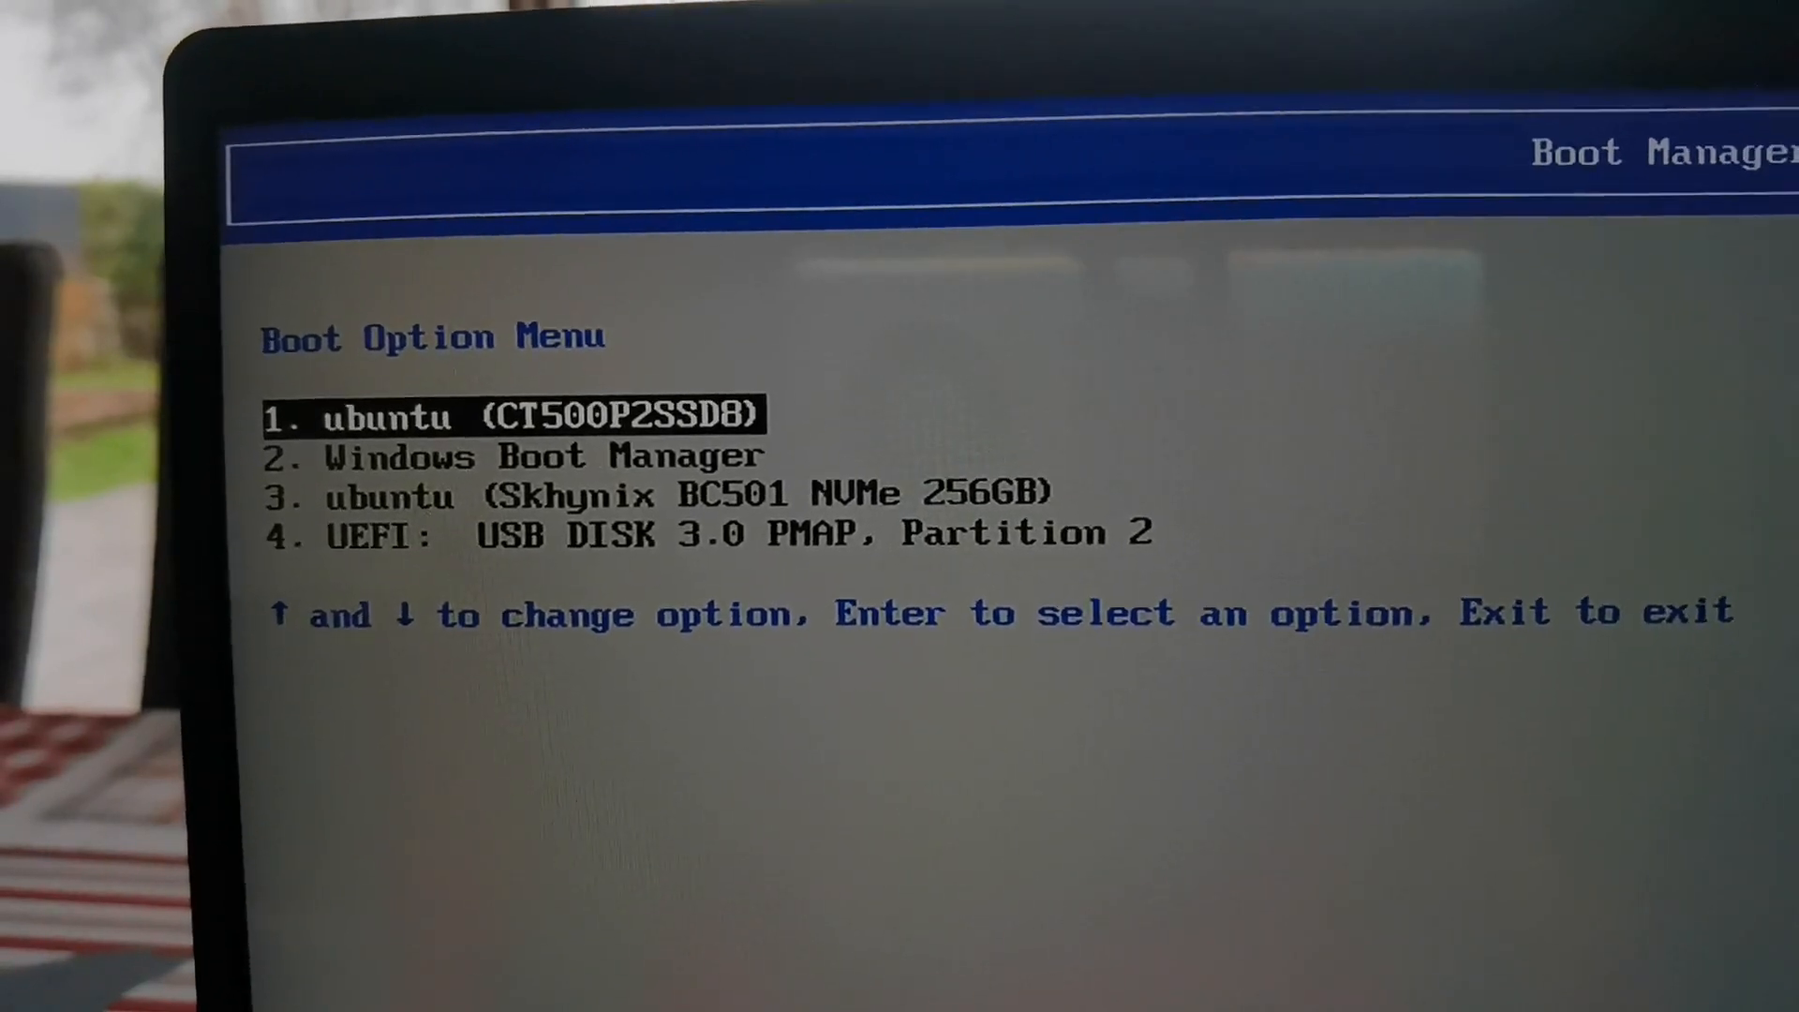
Step: Boot the computer from the UEFI entry for USB DISK 3.0 PMAP, Partition 2
key("Down")
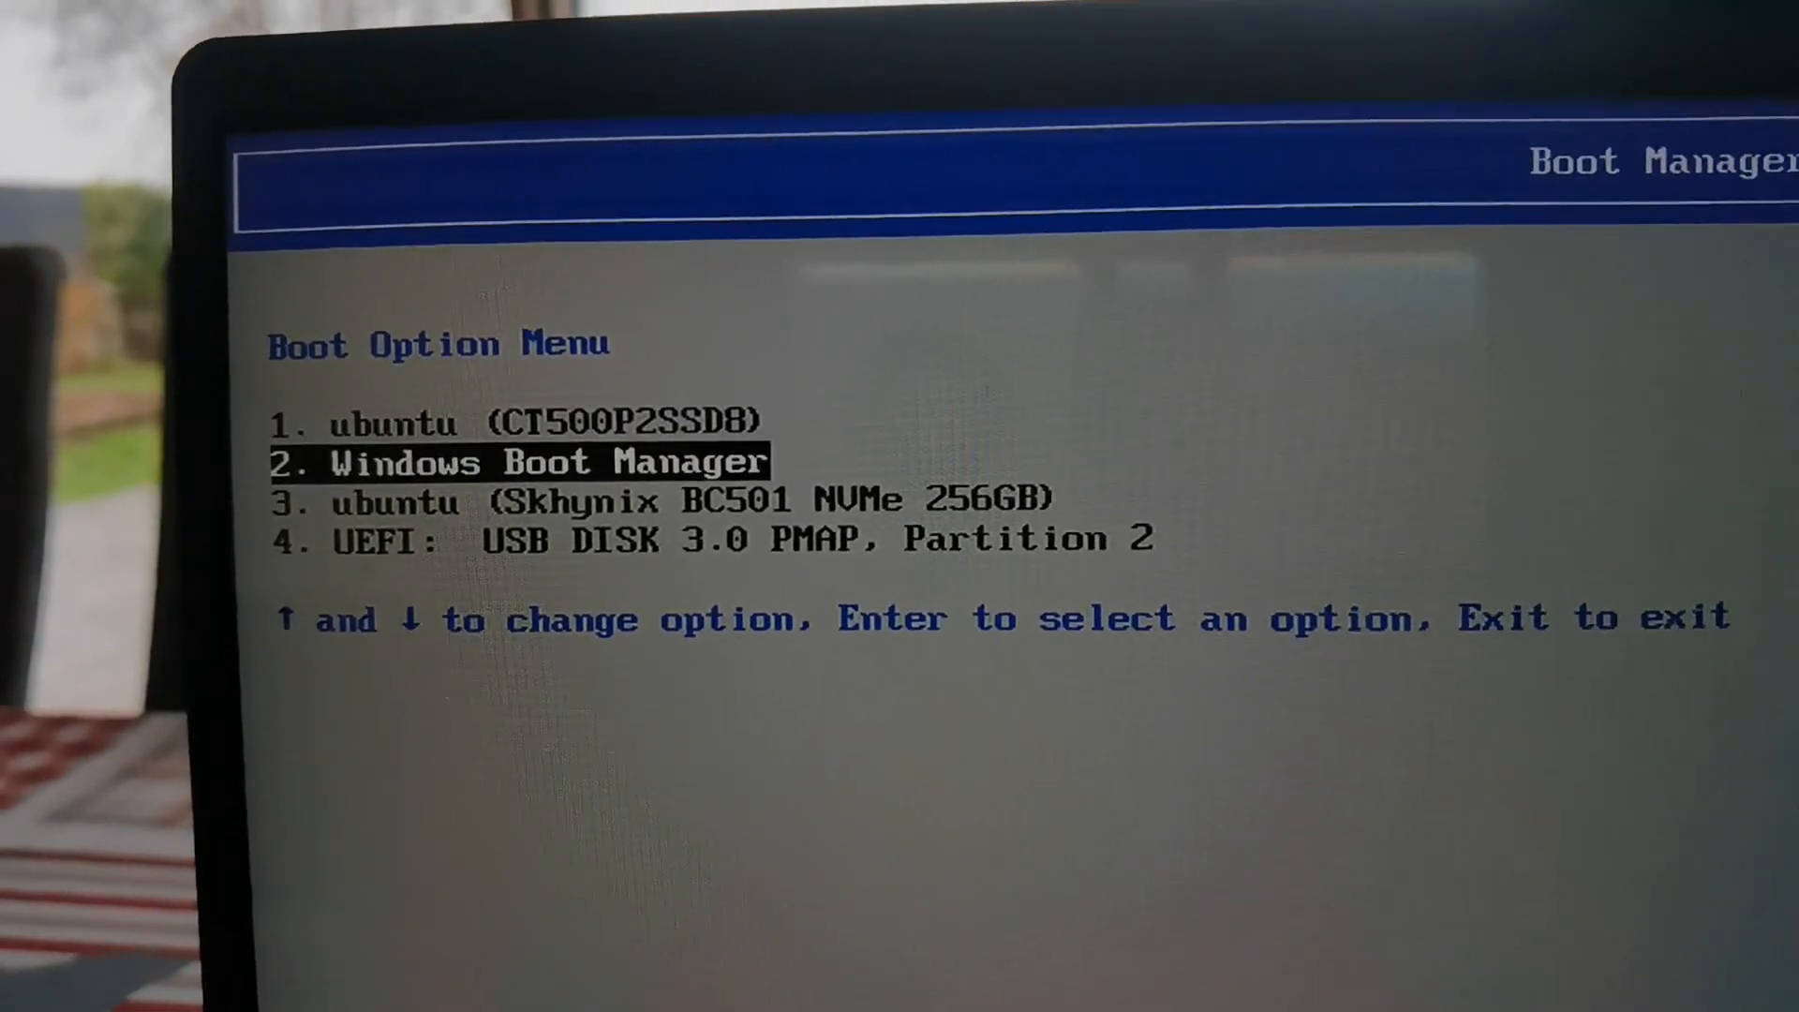
key("Down")
key("Down")
key("Return")
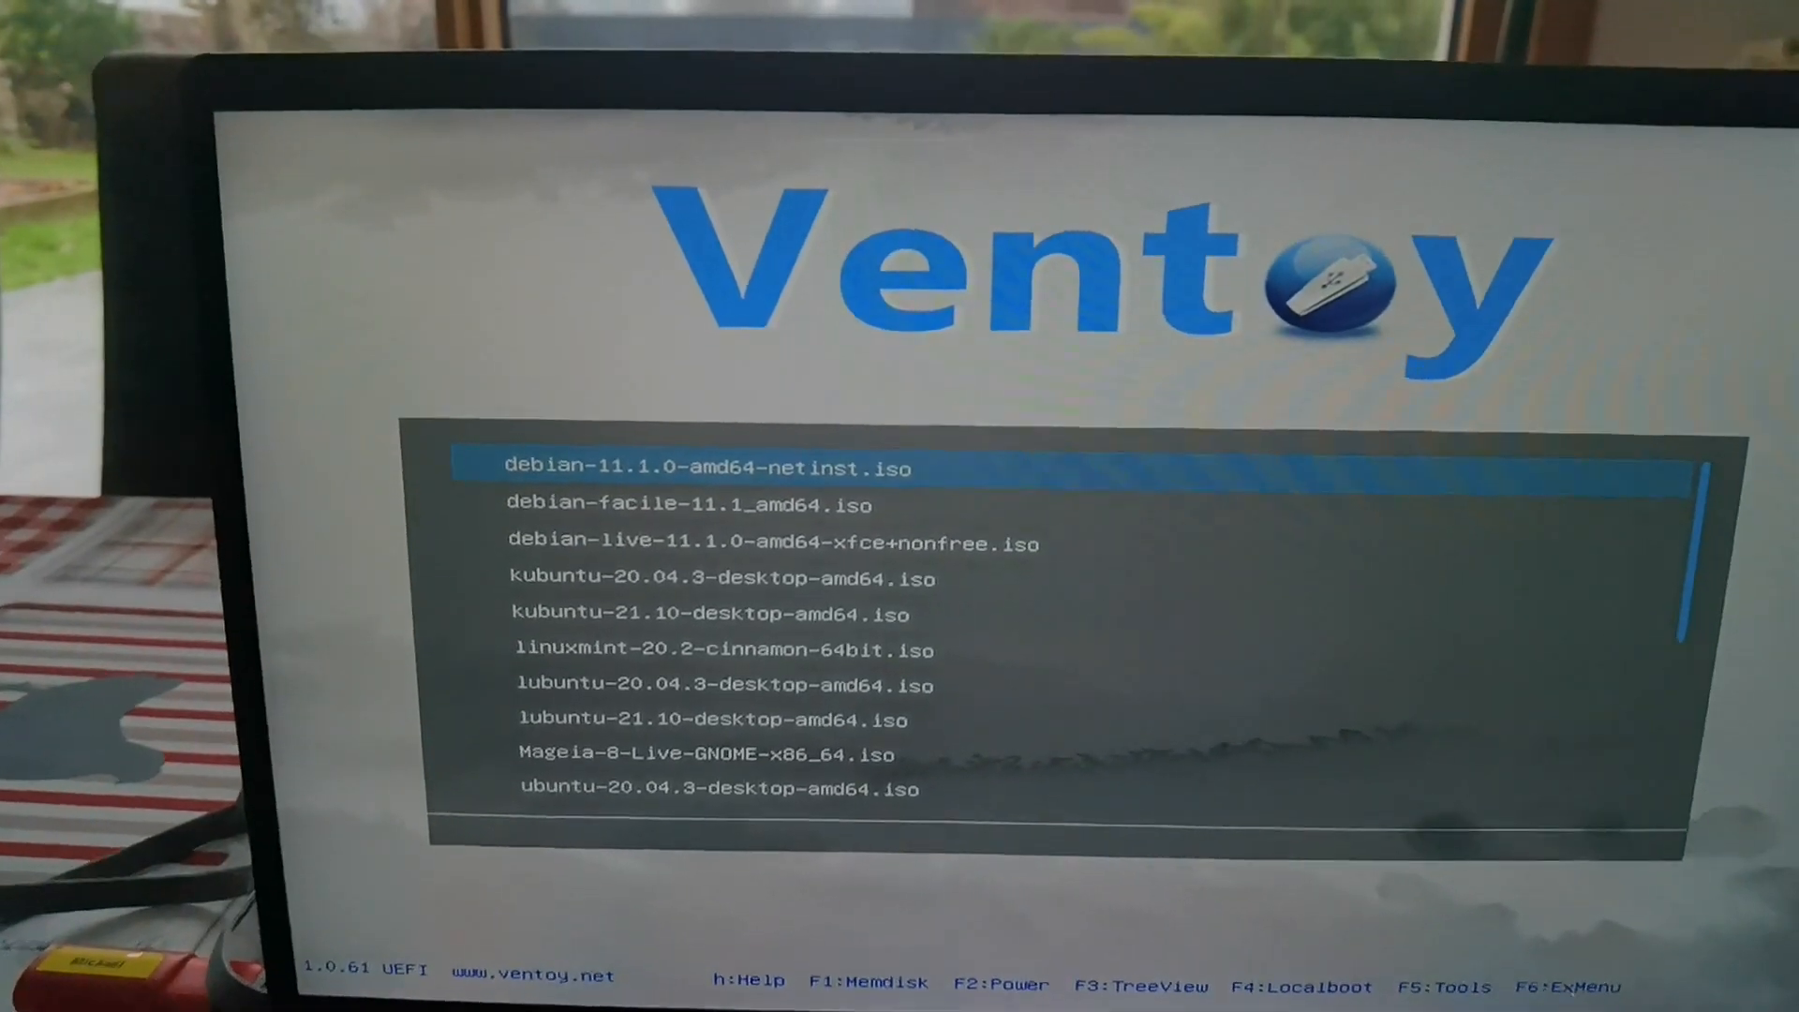
Step: Show the Ventoy images as a folder tree and open the ZORIN directory
key("F3")
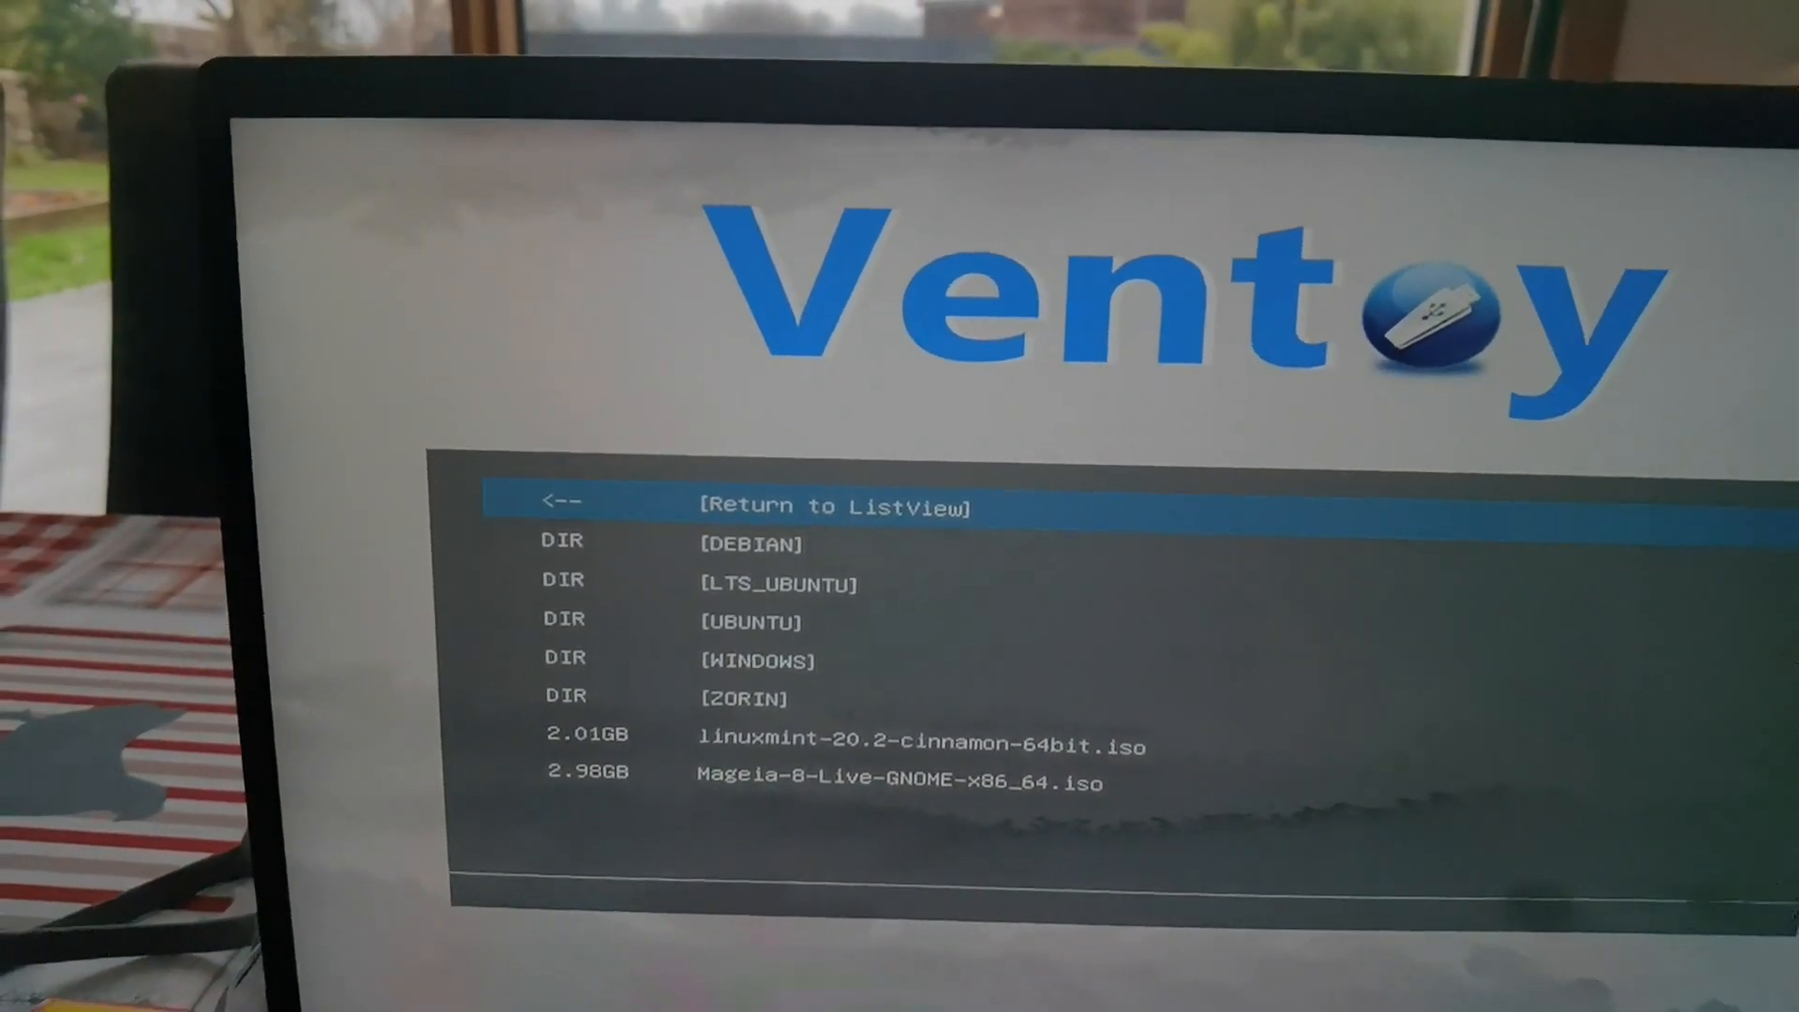
key("Down")
key("Down")
key("Down")
key("Down")
key("Down")
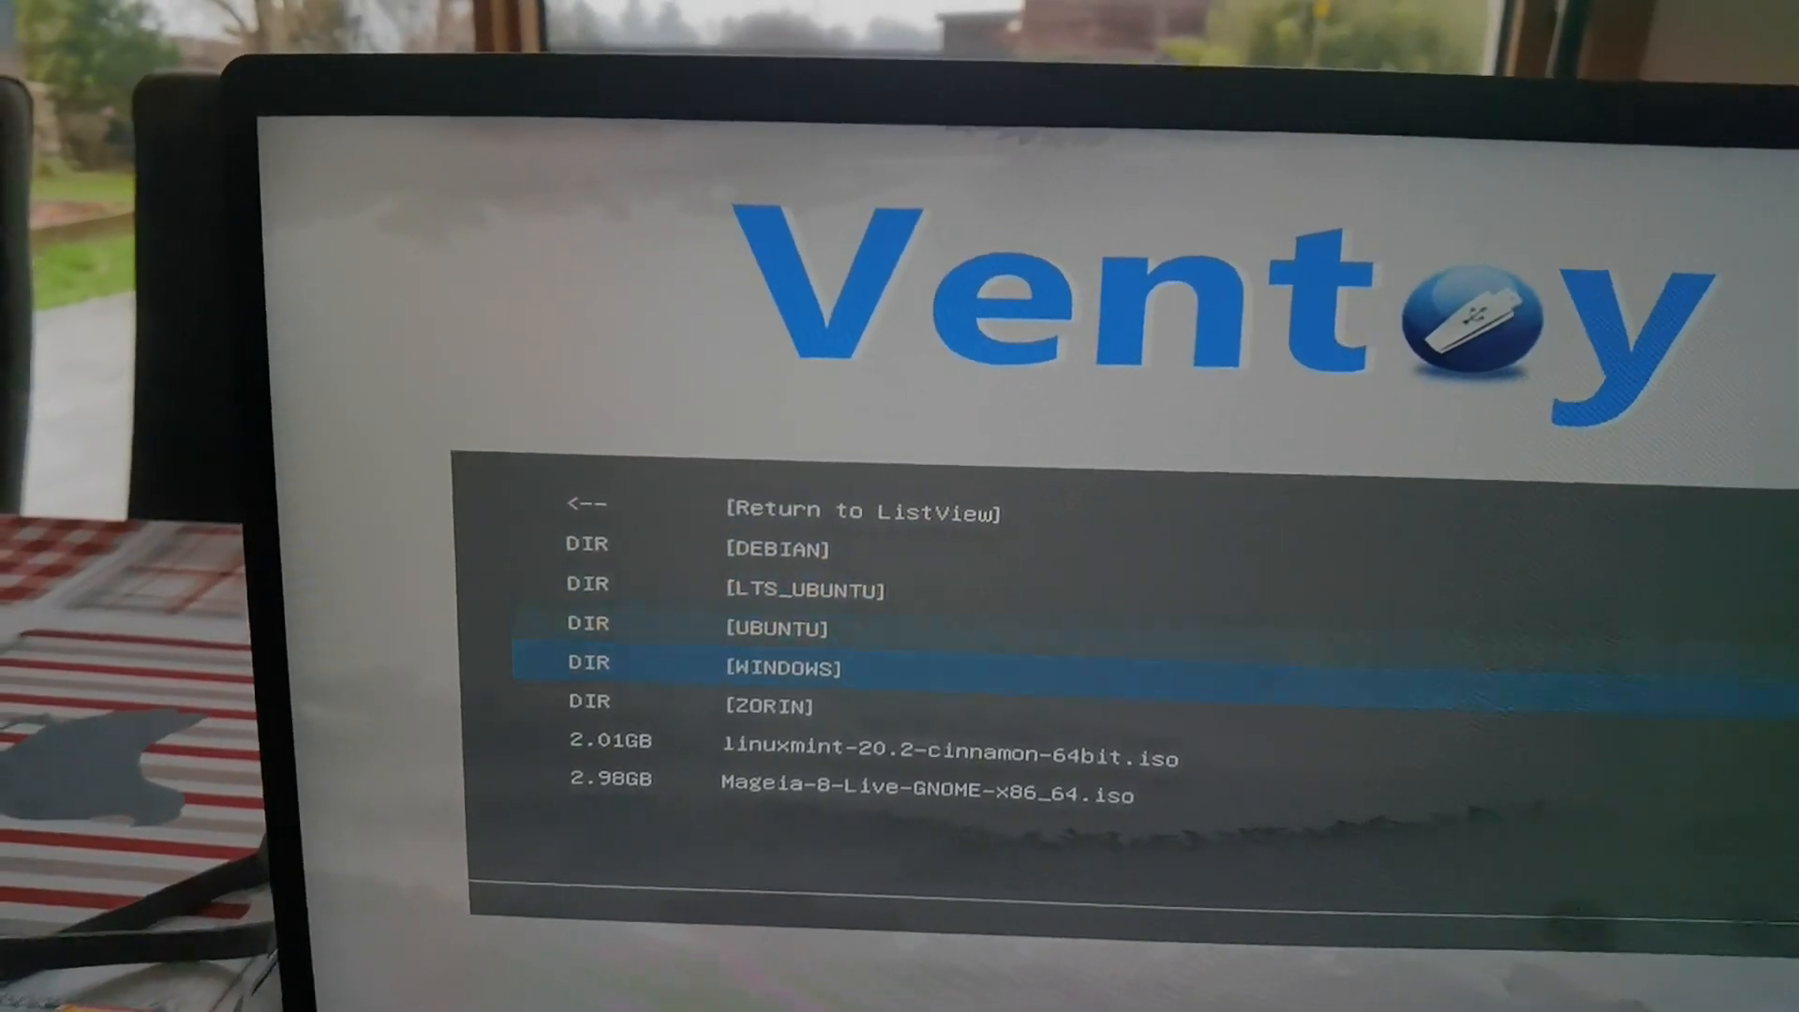
key("Return")
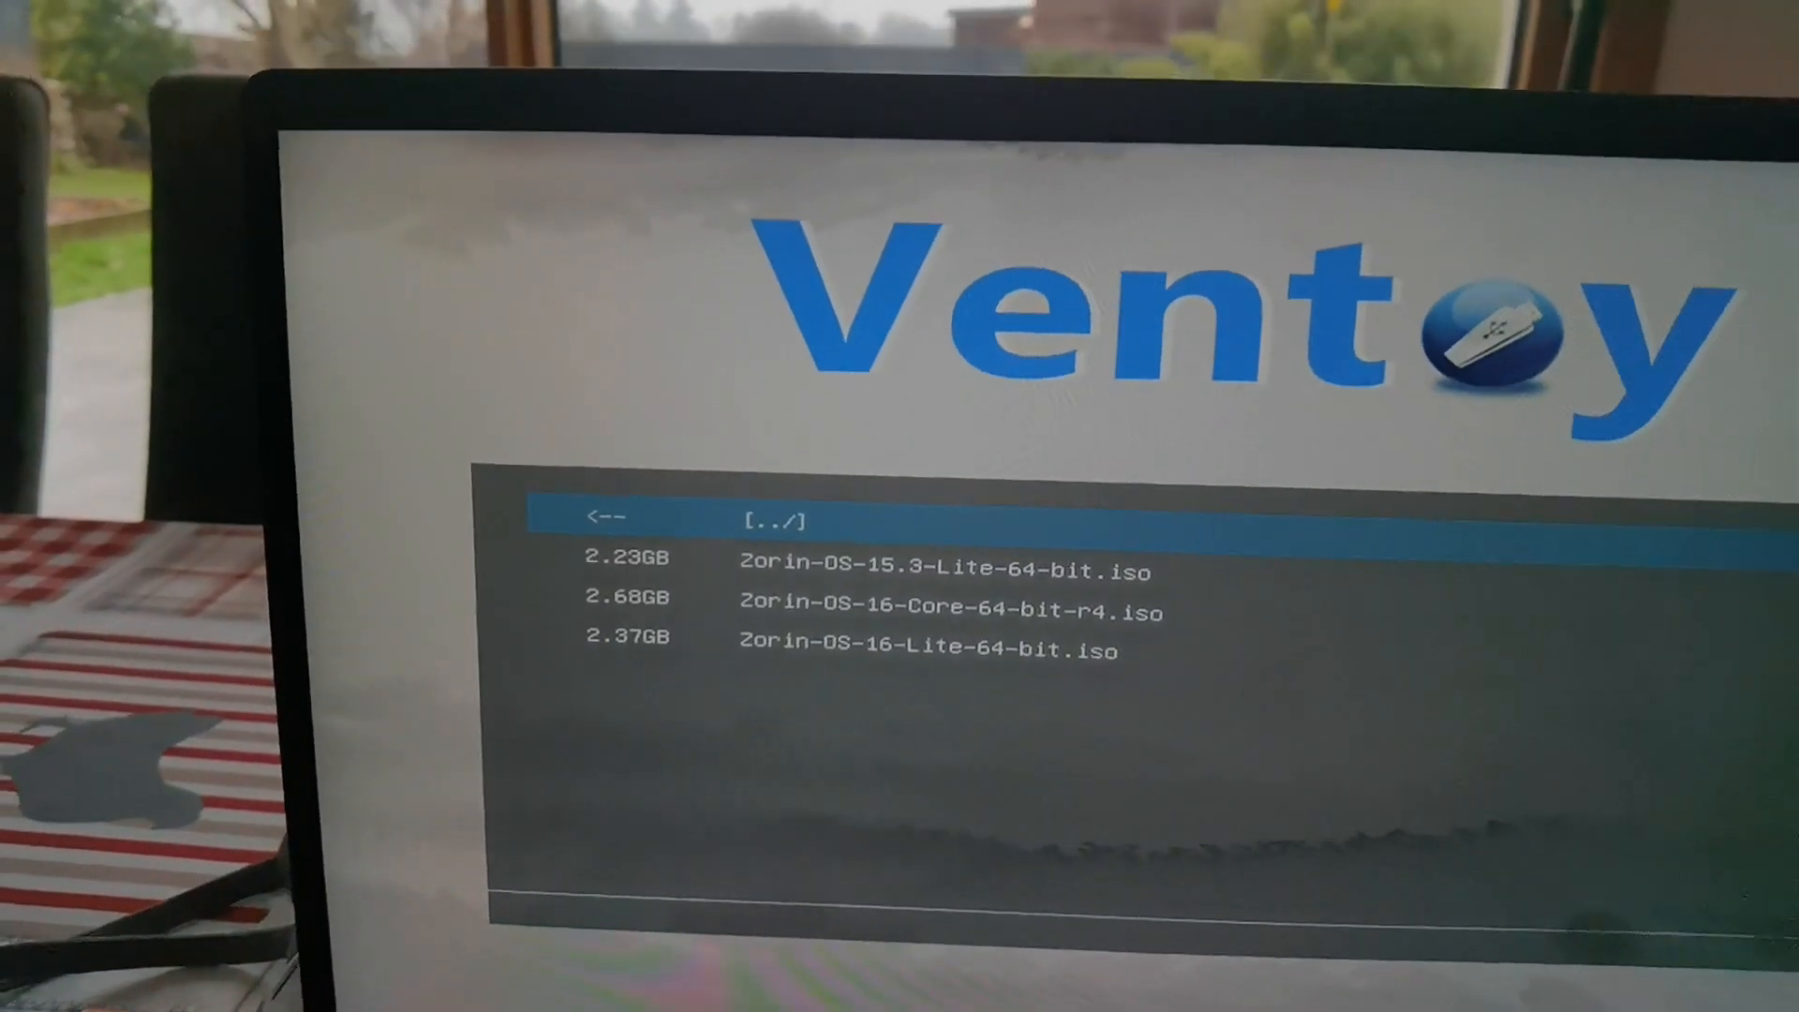
Step: Boot Zorin-OS-16-Lite-64-bit.iso and start it with Try or Install Zorin OS in normal graphics mode
key("Down")
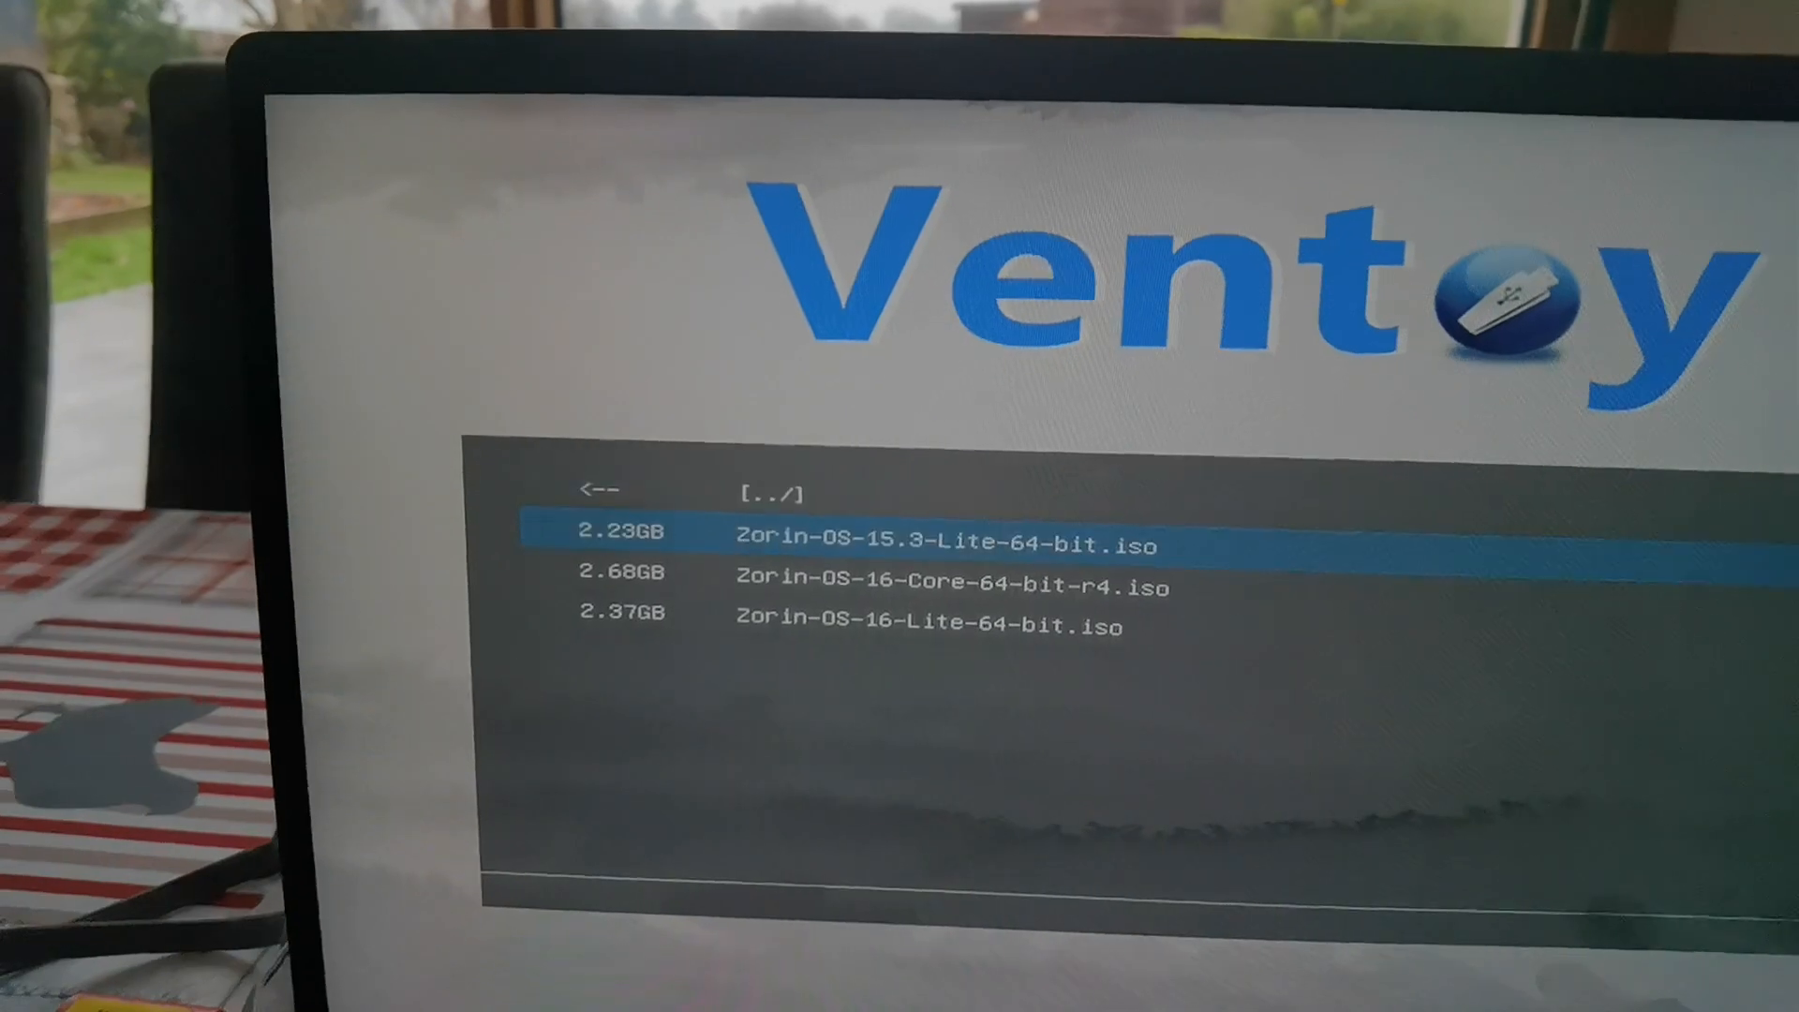
key("Down")
key("Down")
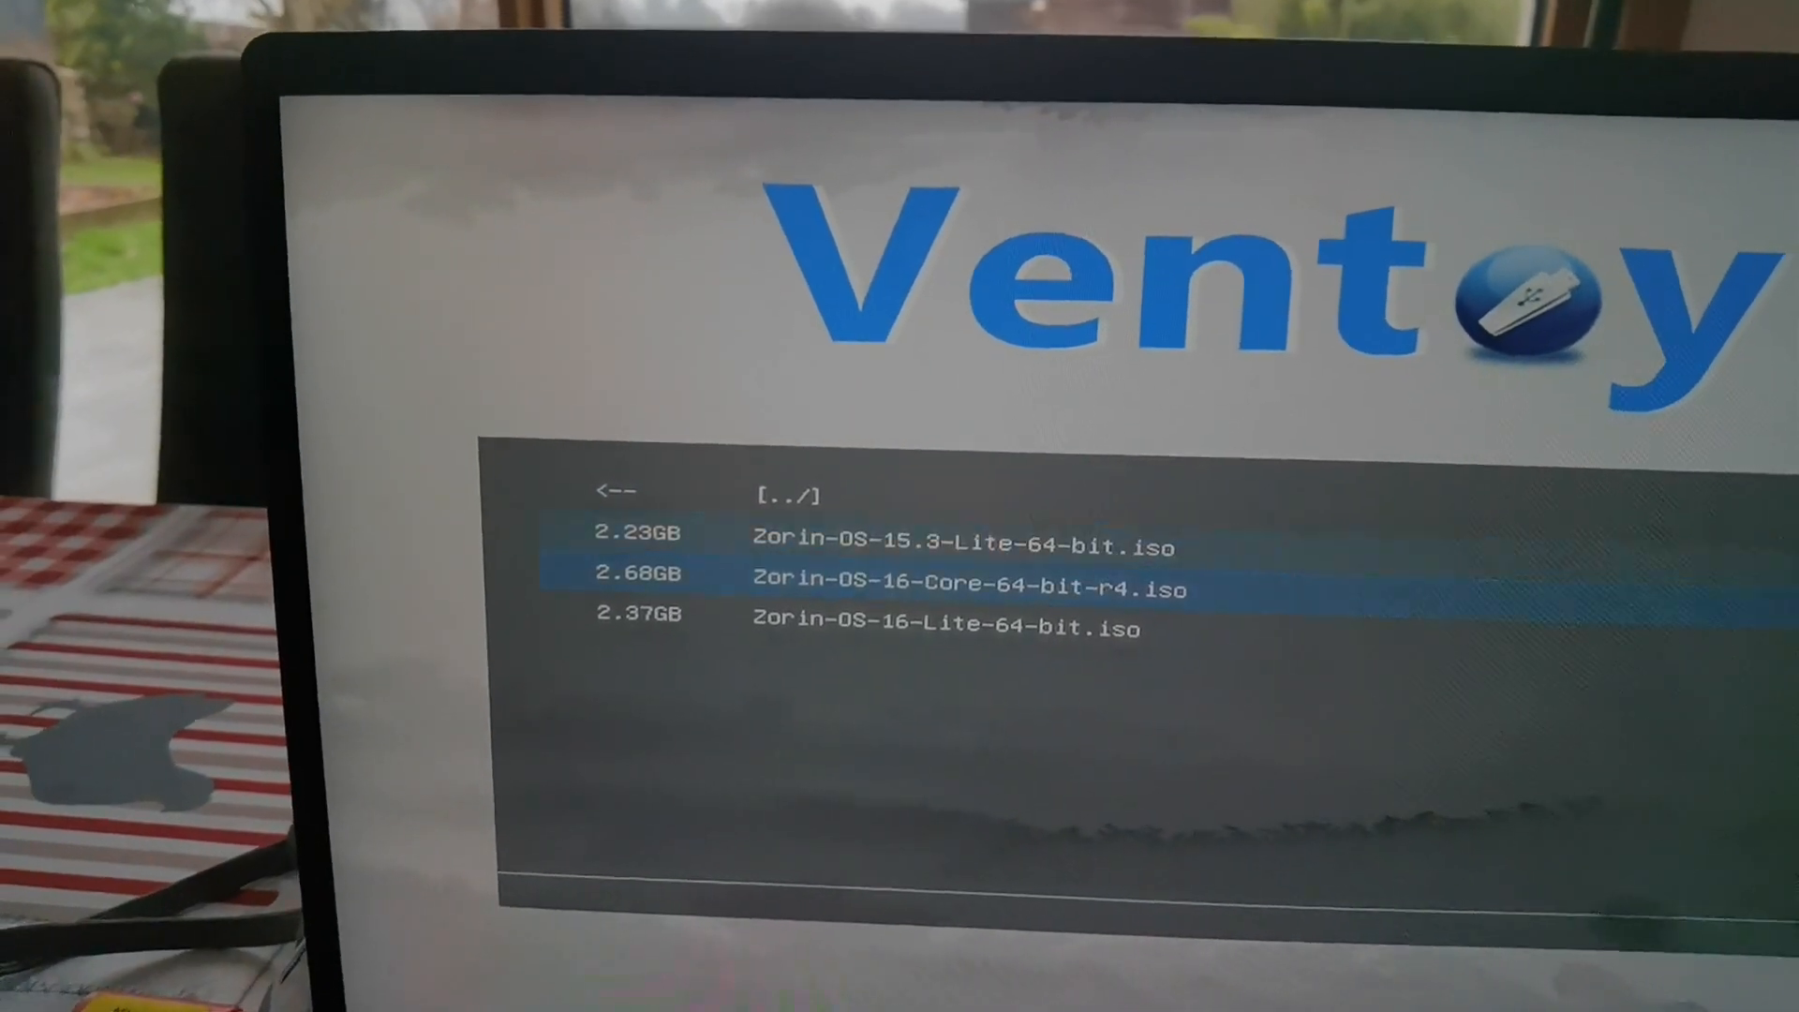
key("Return")
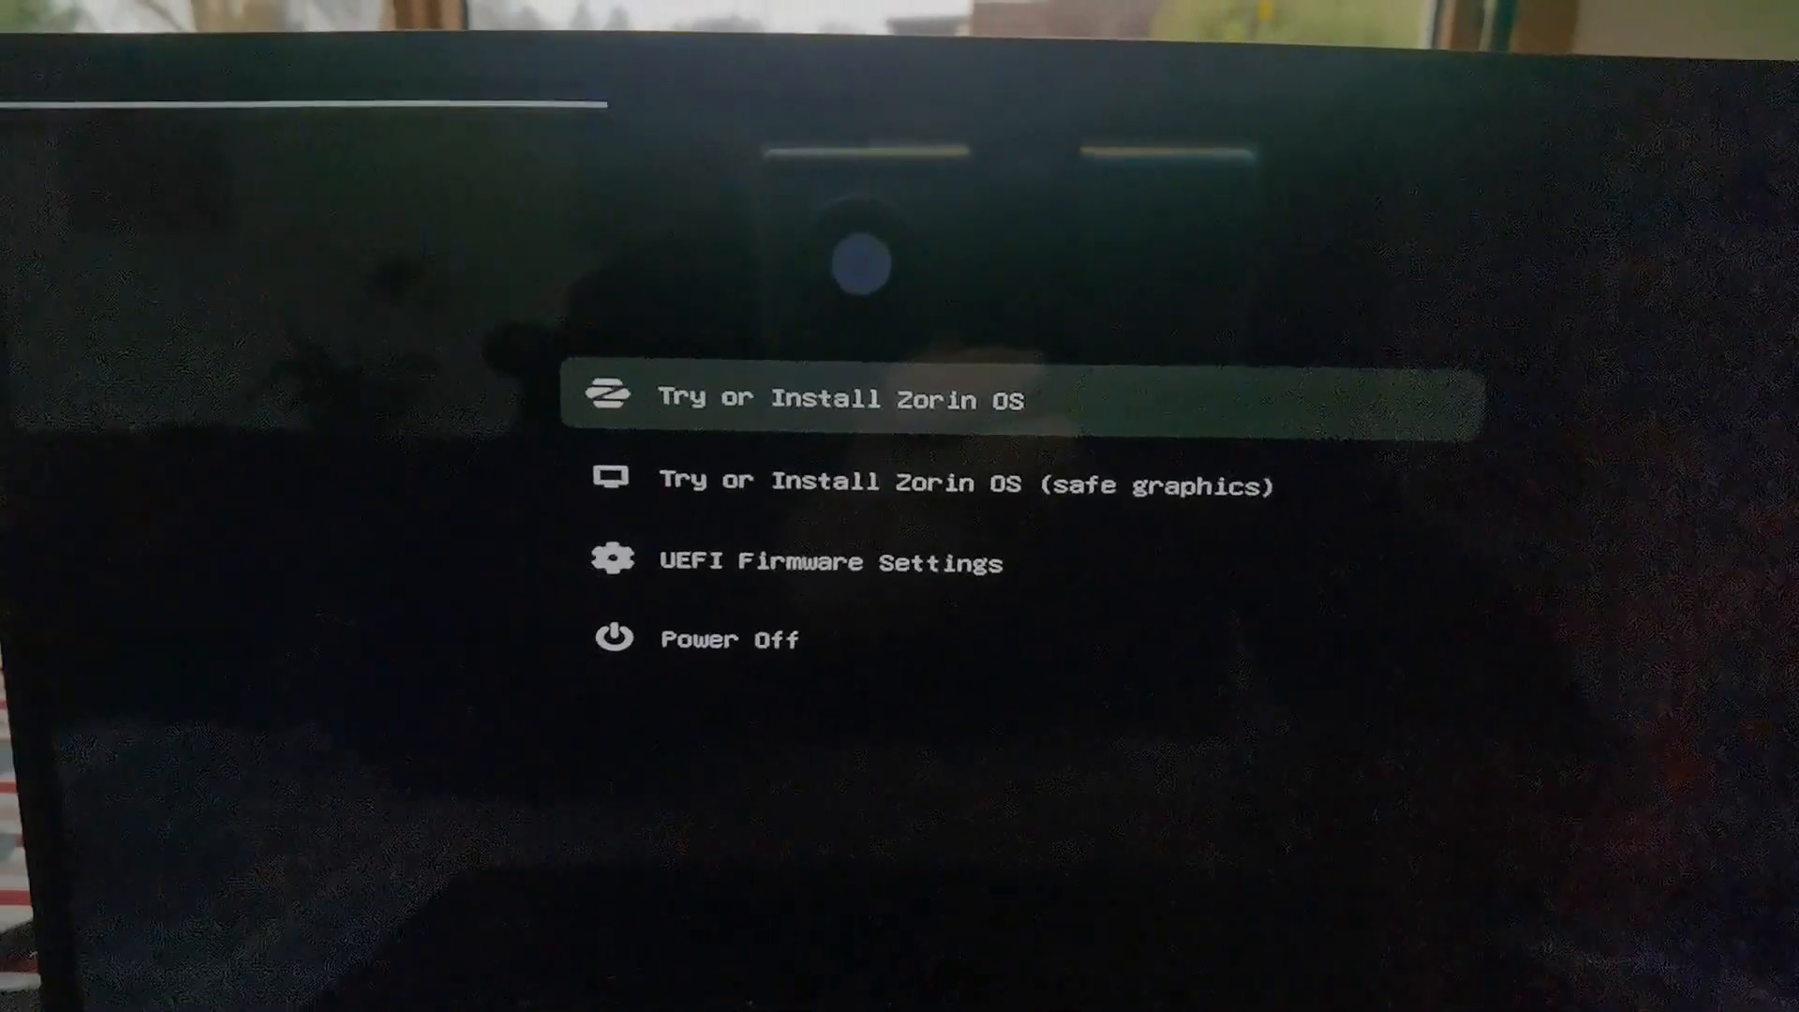
key("Return")
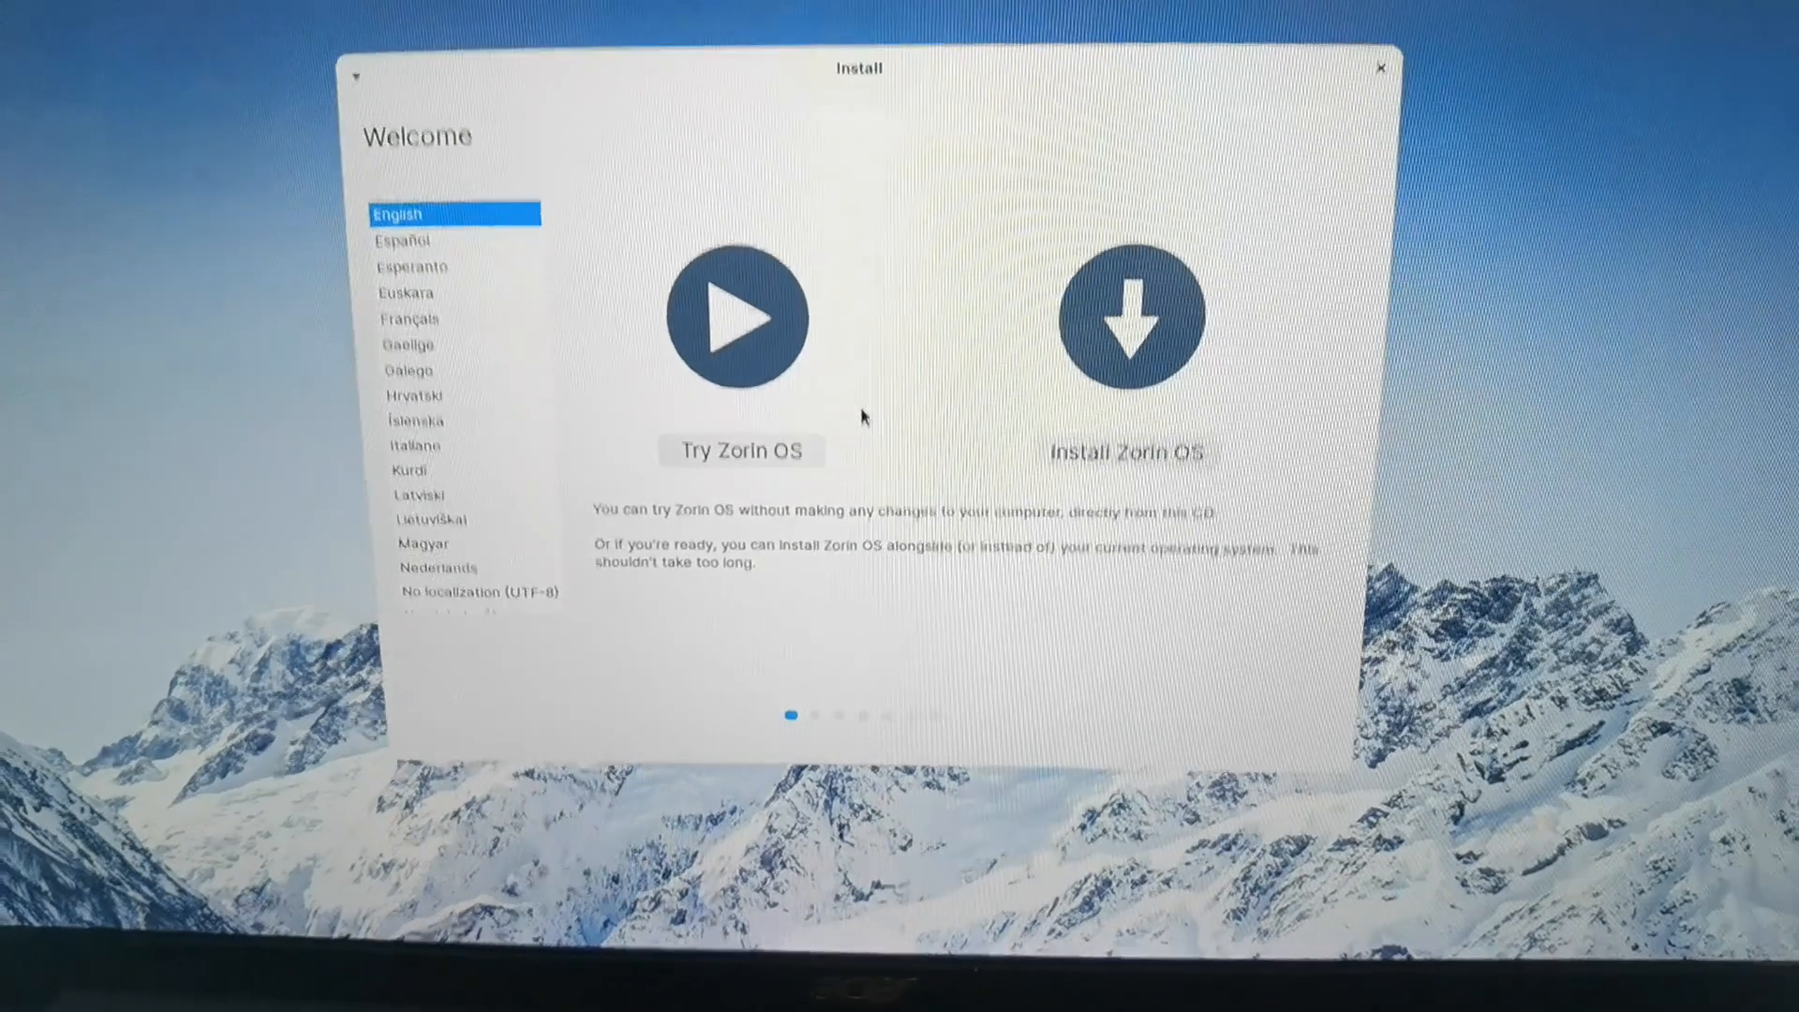
Step: Set the welcome screen language to Français and start the live session to try Zorin OS
key("Down")
key("Down")
key("Down")
key("Down")
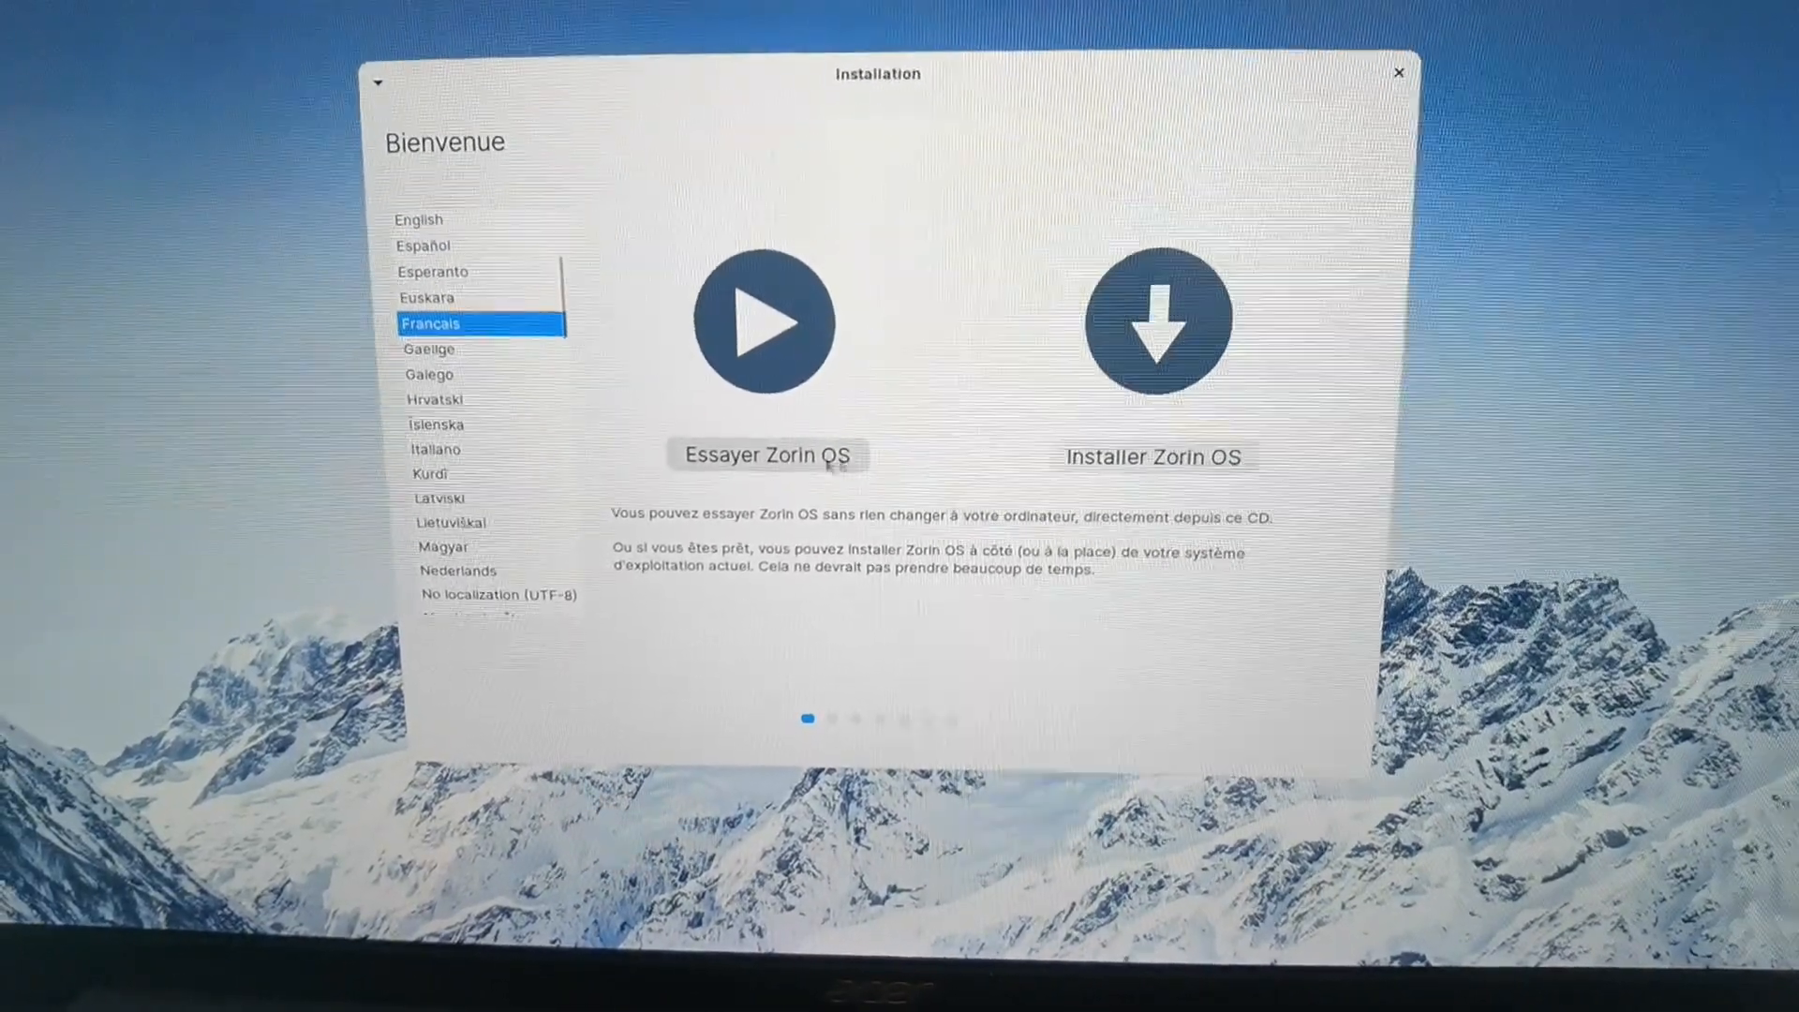
left_click(793, 456)
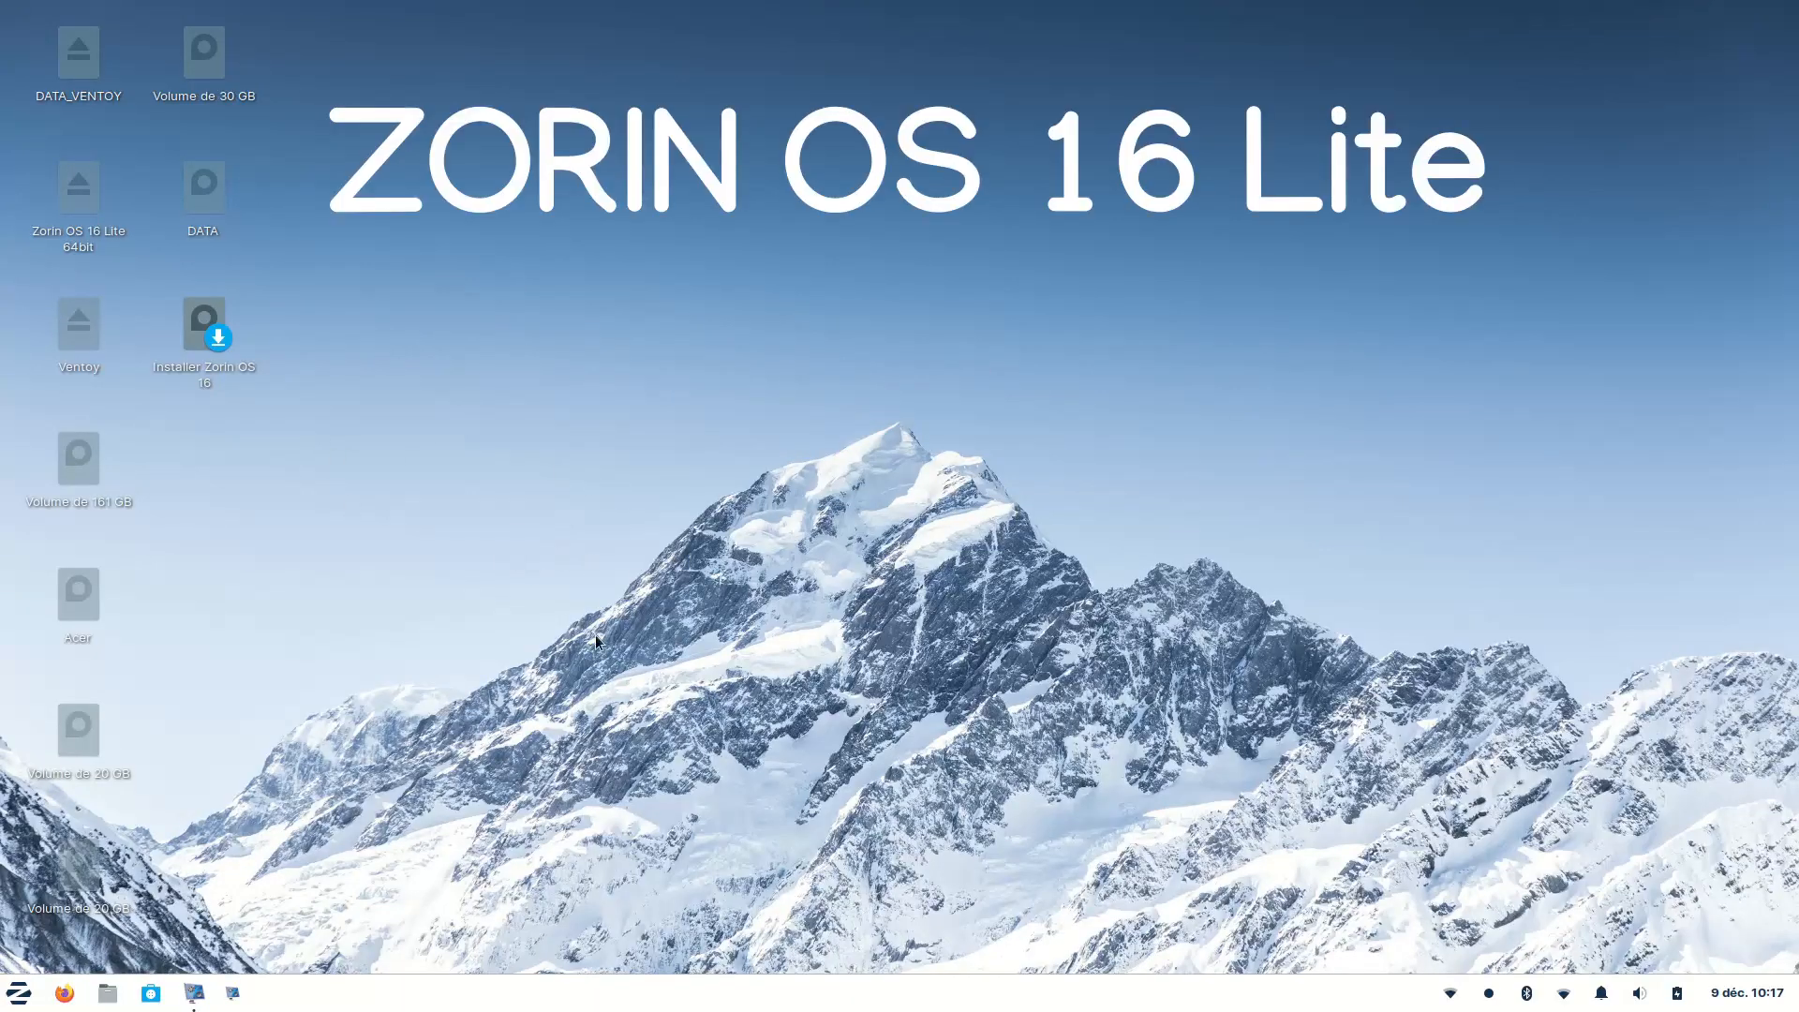
Step: View the live session's application menu and launch the Zorin OS 16 installer from the desktop
left_click(16, 999)
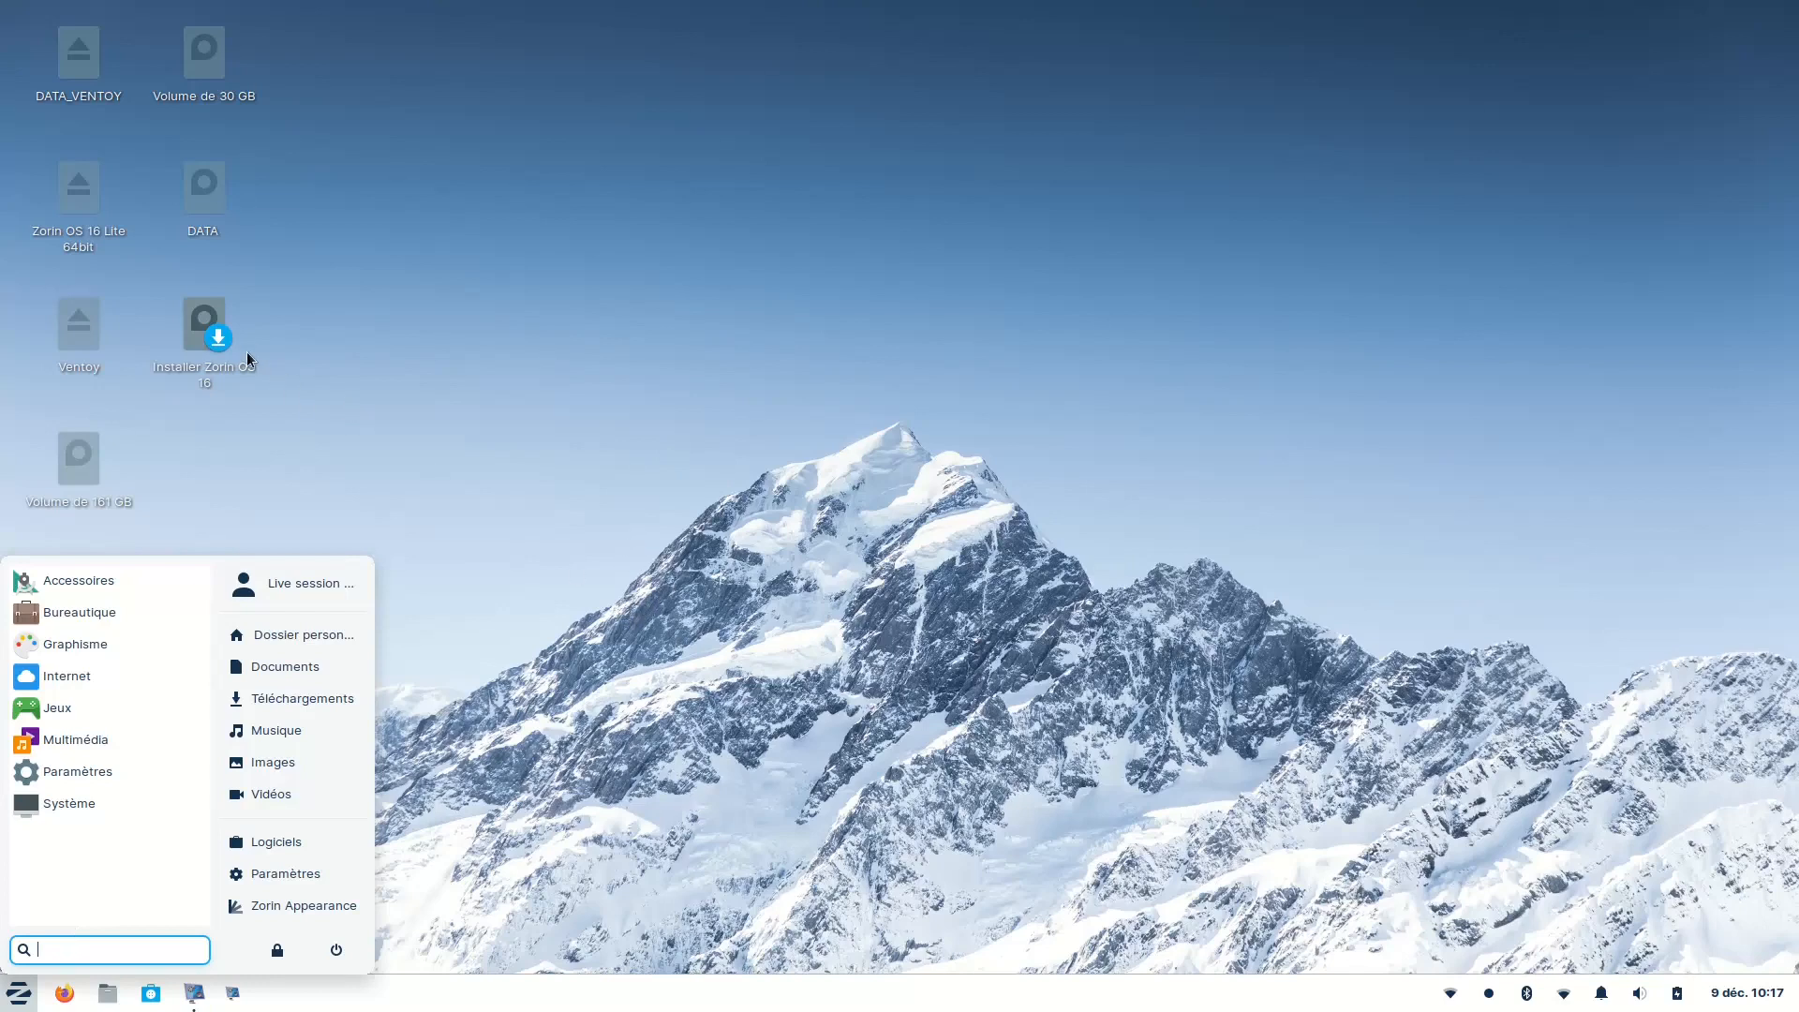
left_click(200, 330)
double_click(200, 330)
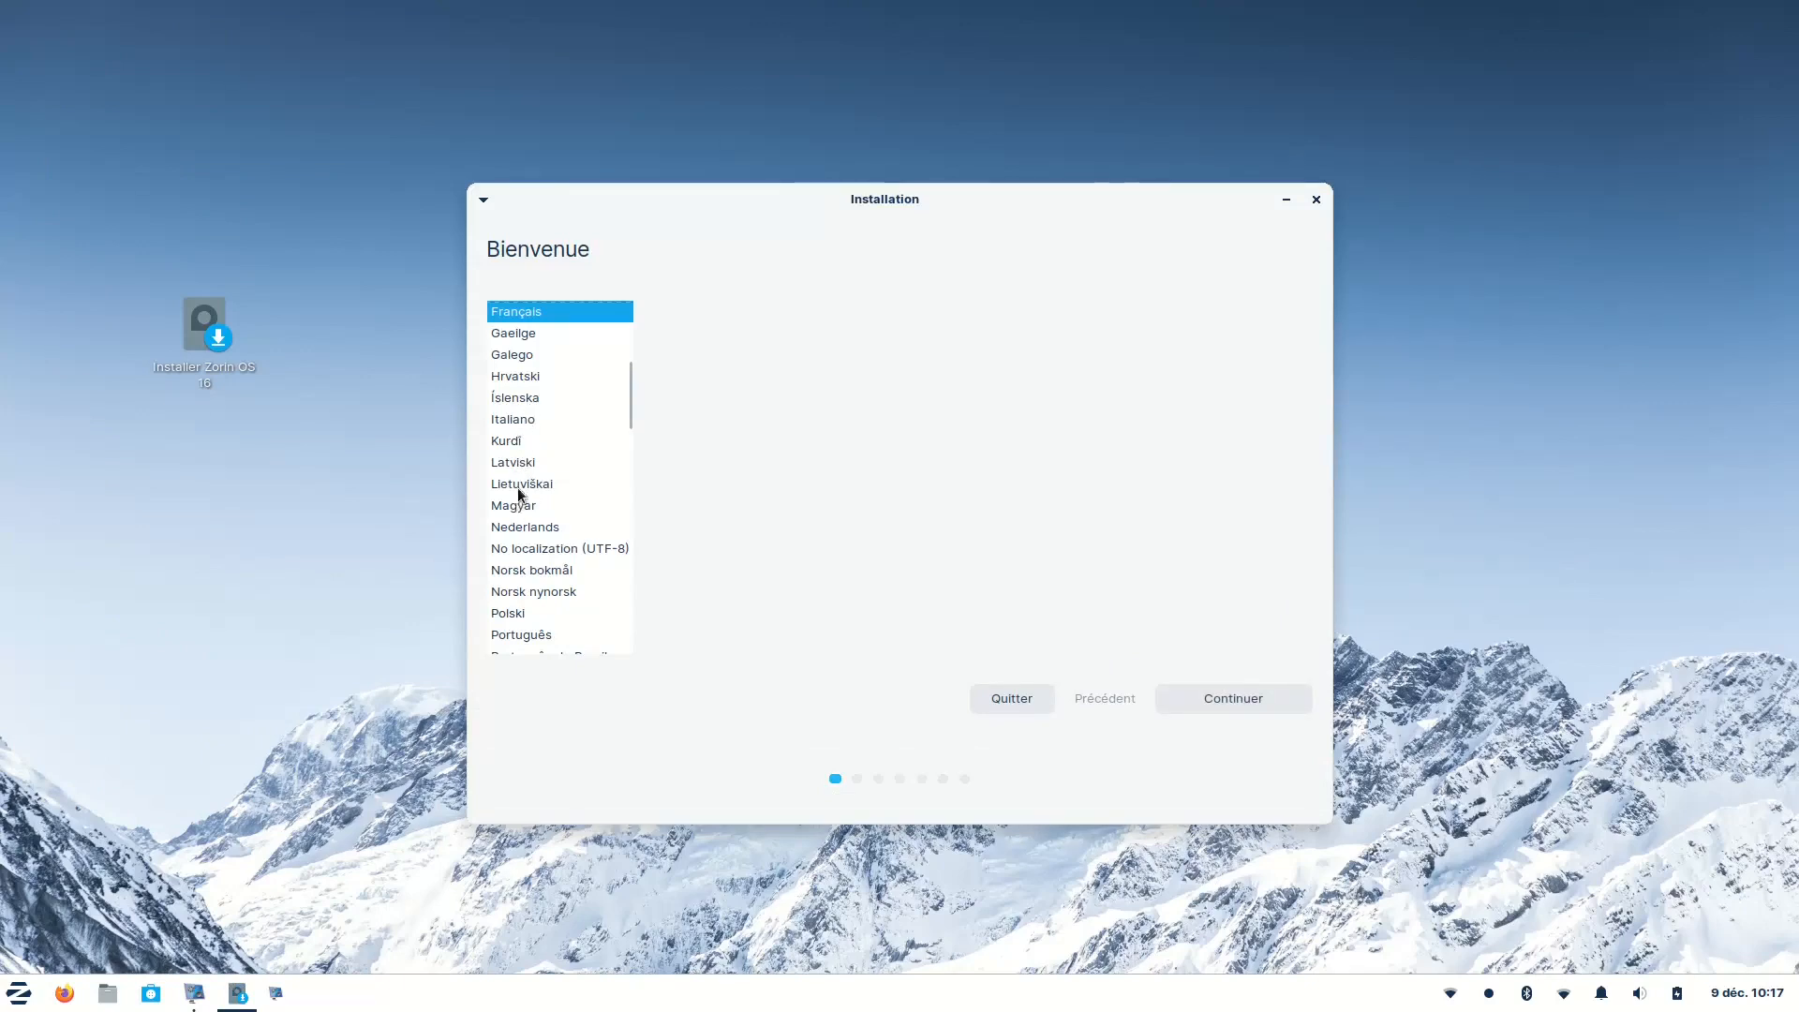
Step: Accept Français, the French (legacy, alt.) keyboard, and the update, third-party software and census opt-out options in the installer
left_click(1228, 694)
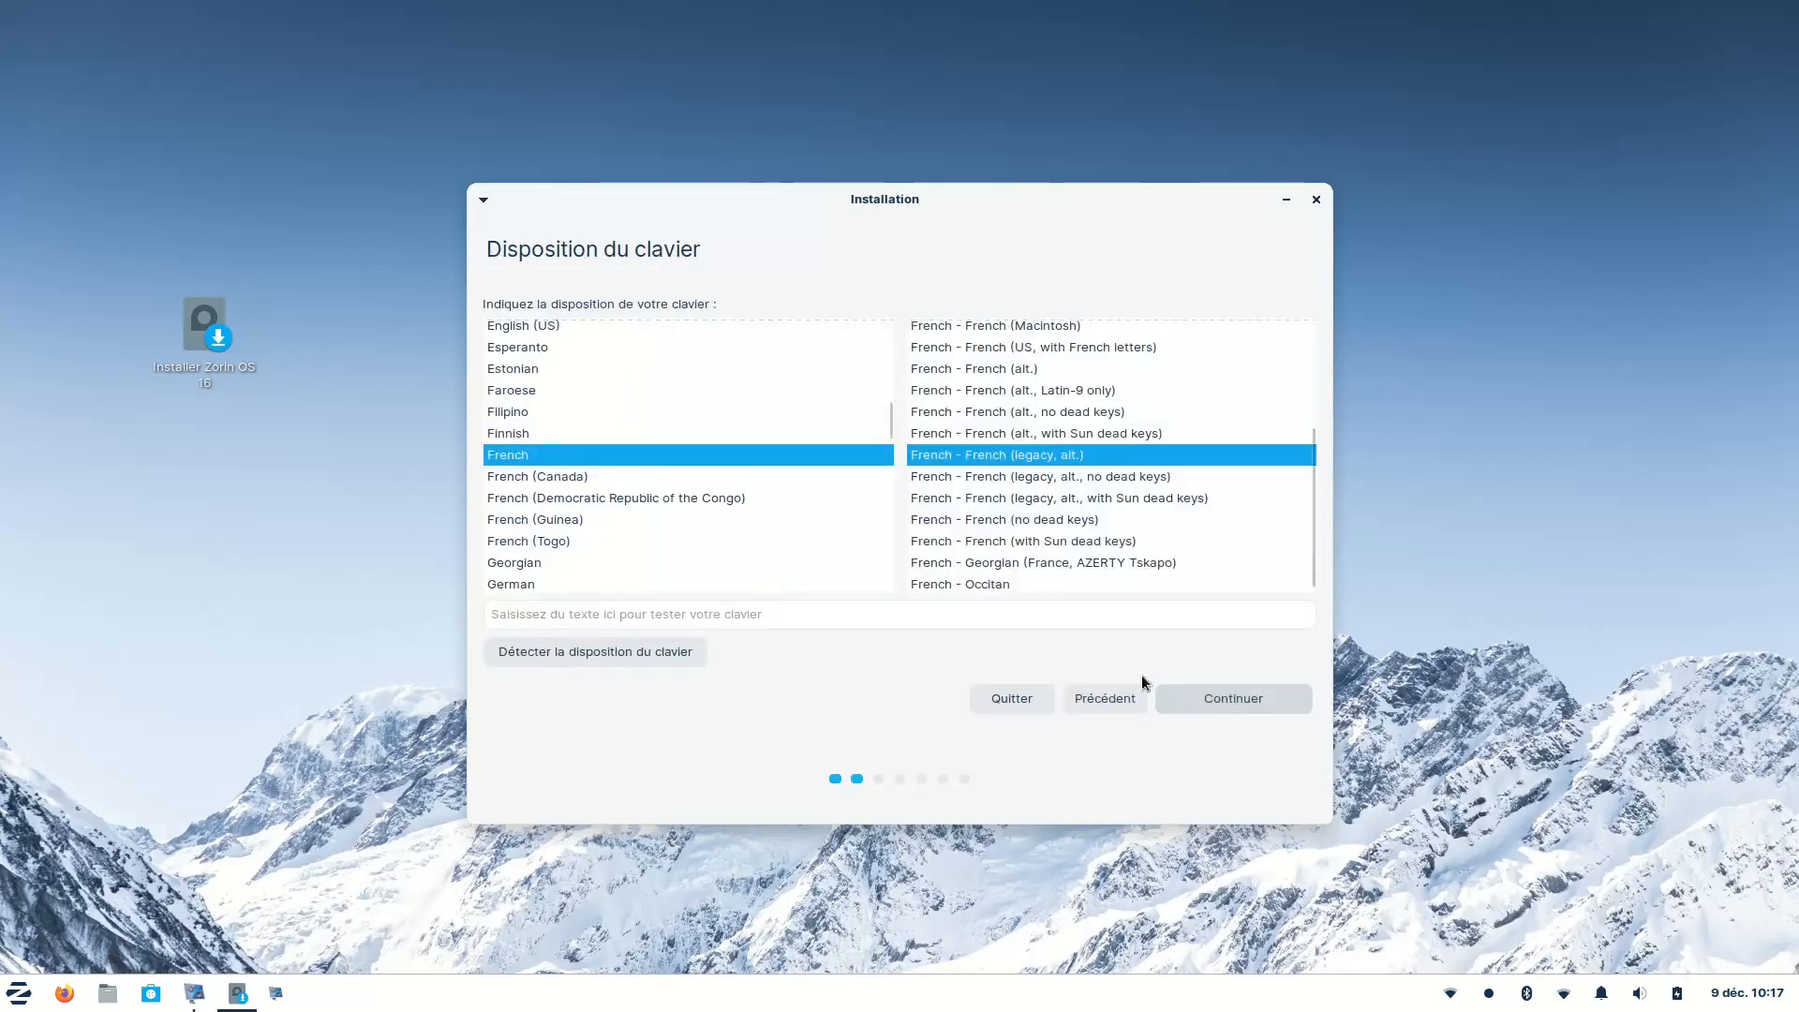
left_click(1243, 699)
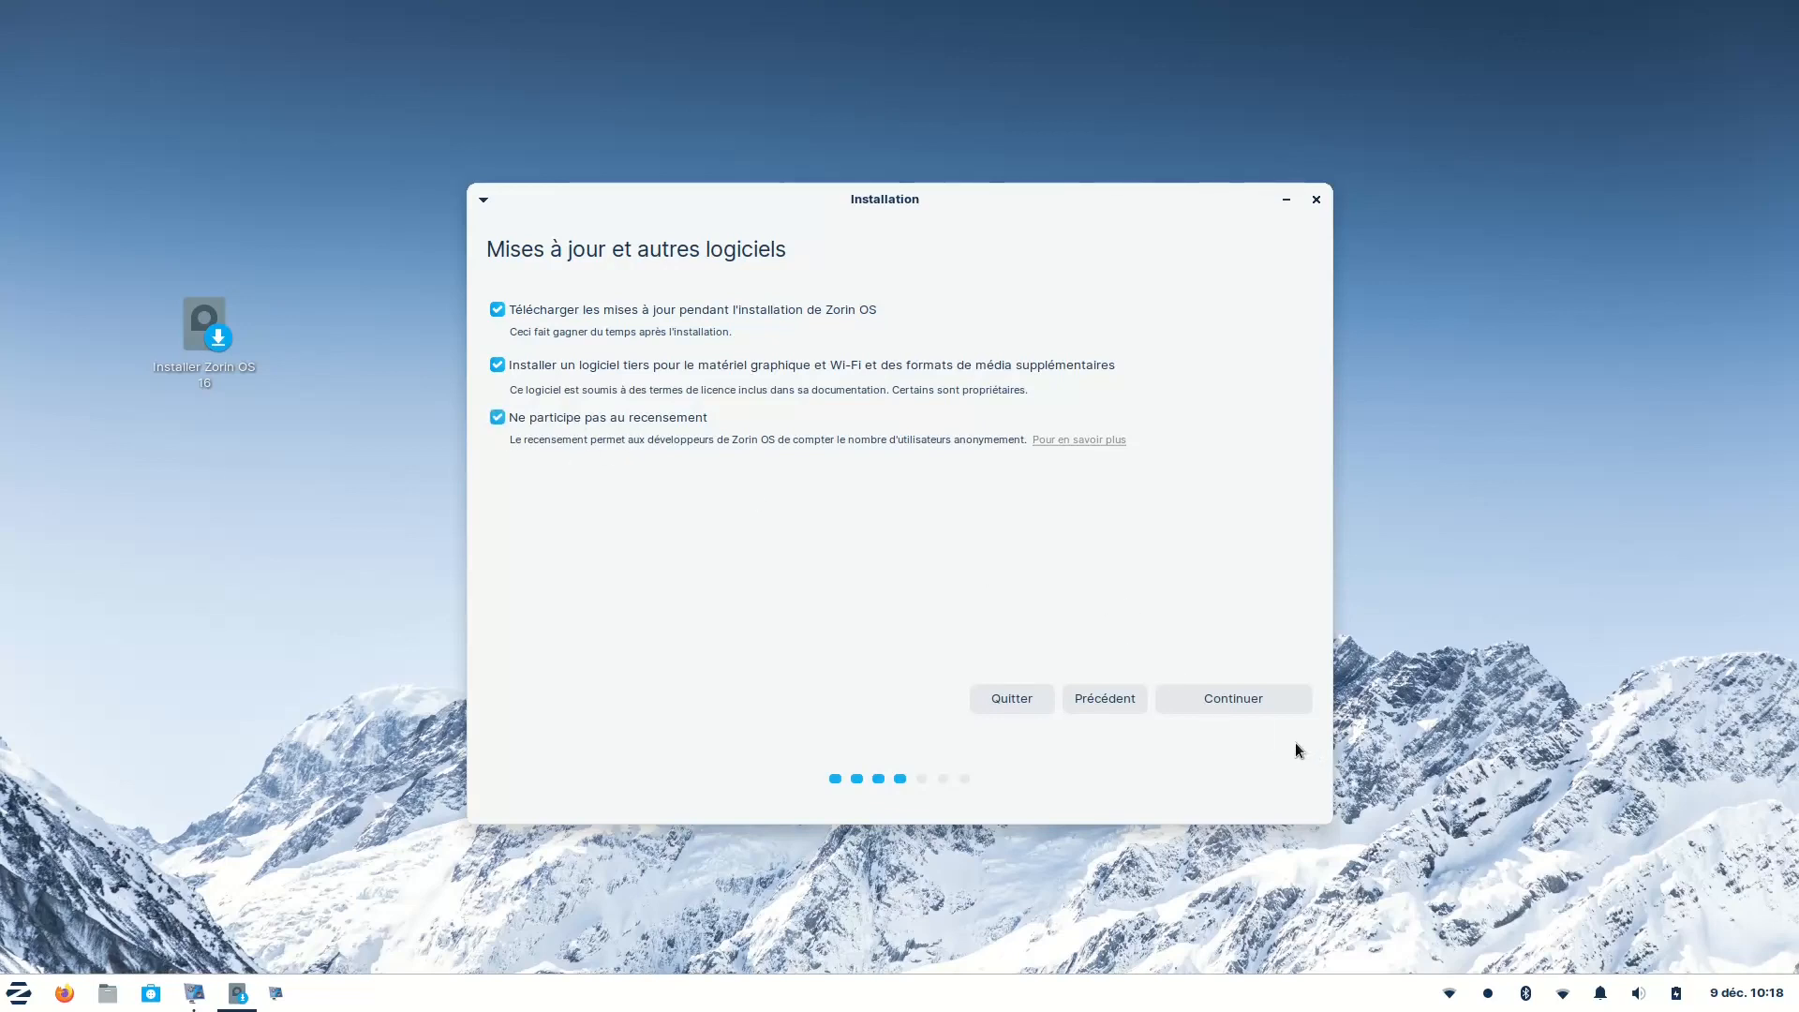
left_click(1212, 705)
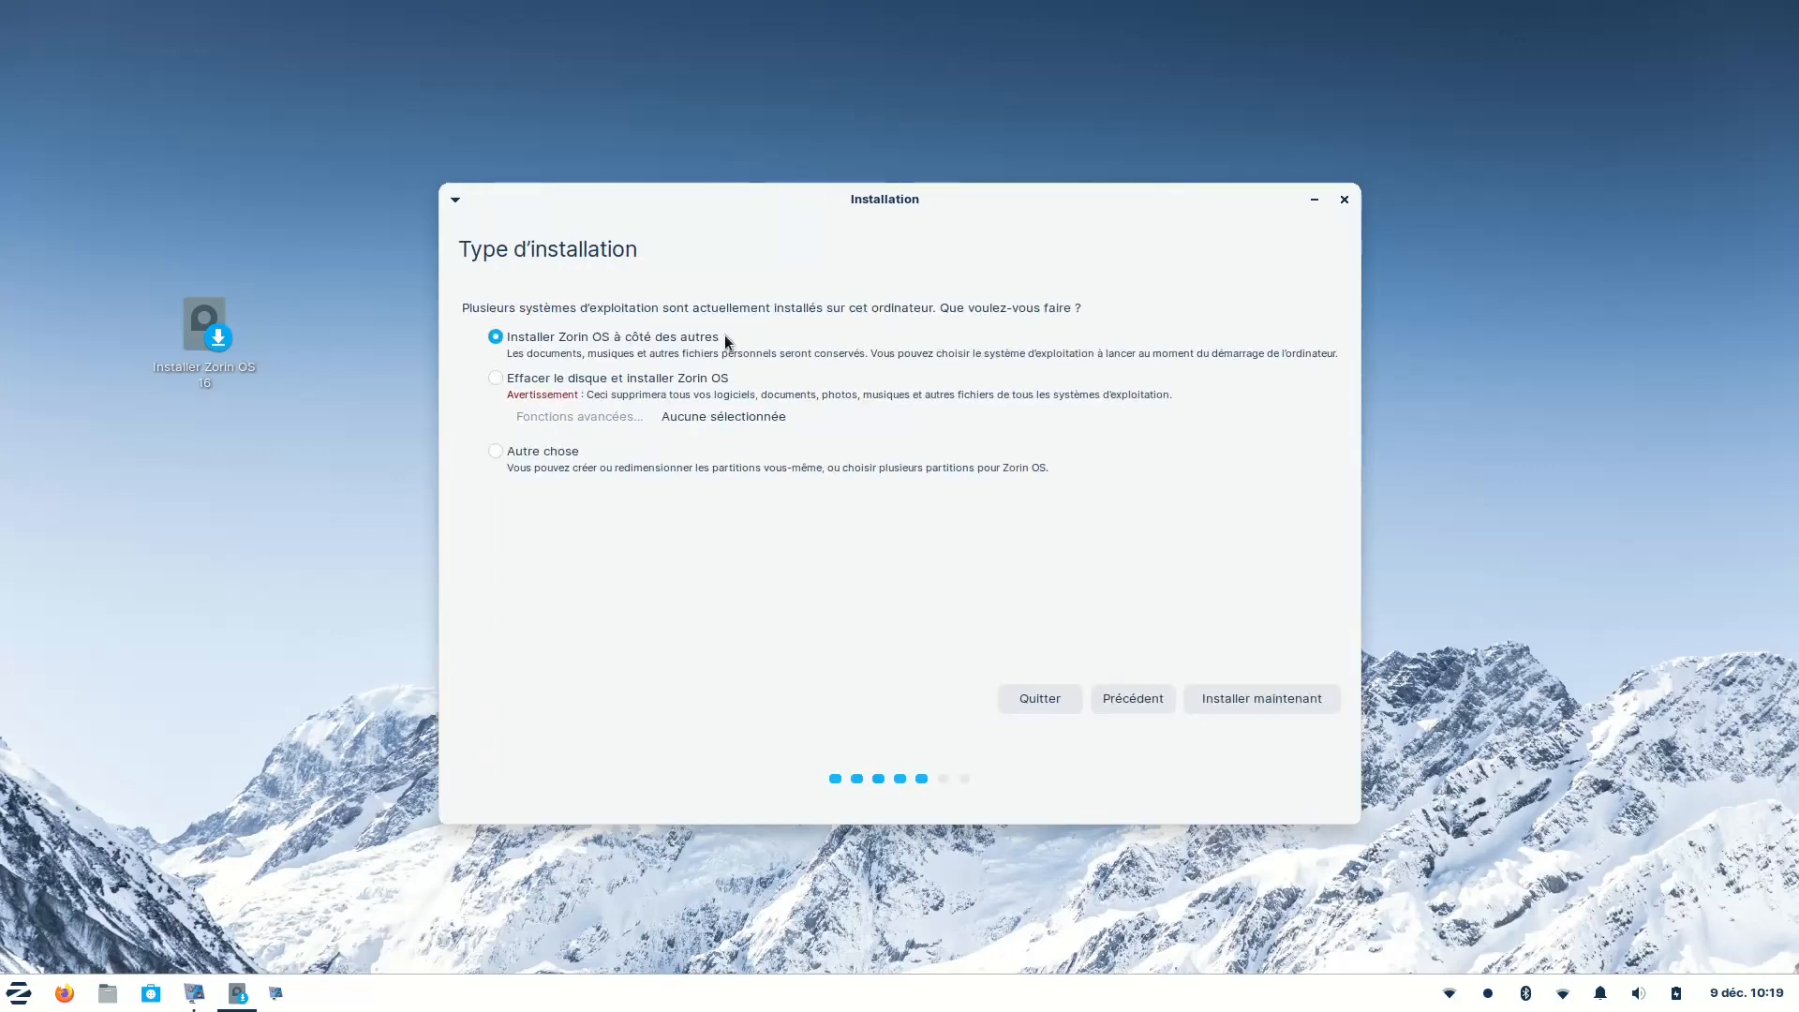
Step: Back out of the disk changes for installing alongside the other systems and continue with manual partitioning through Autre chose
left_click(1261, 701)
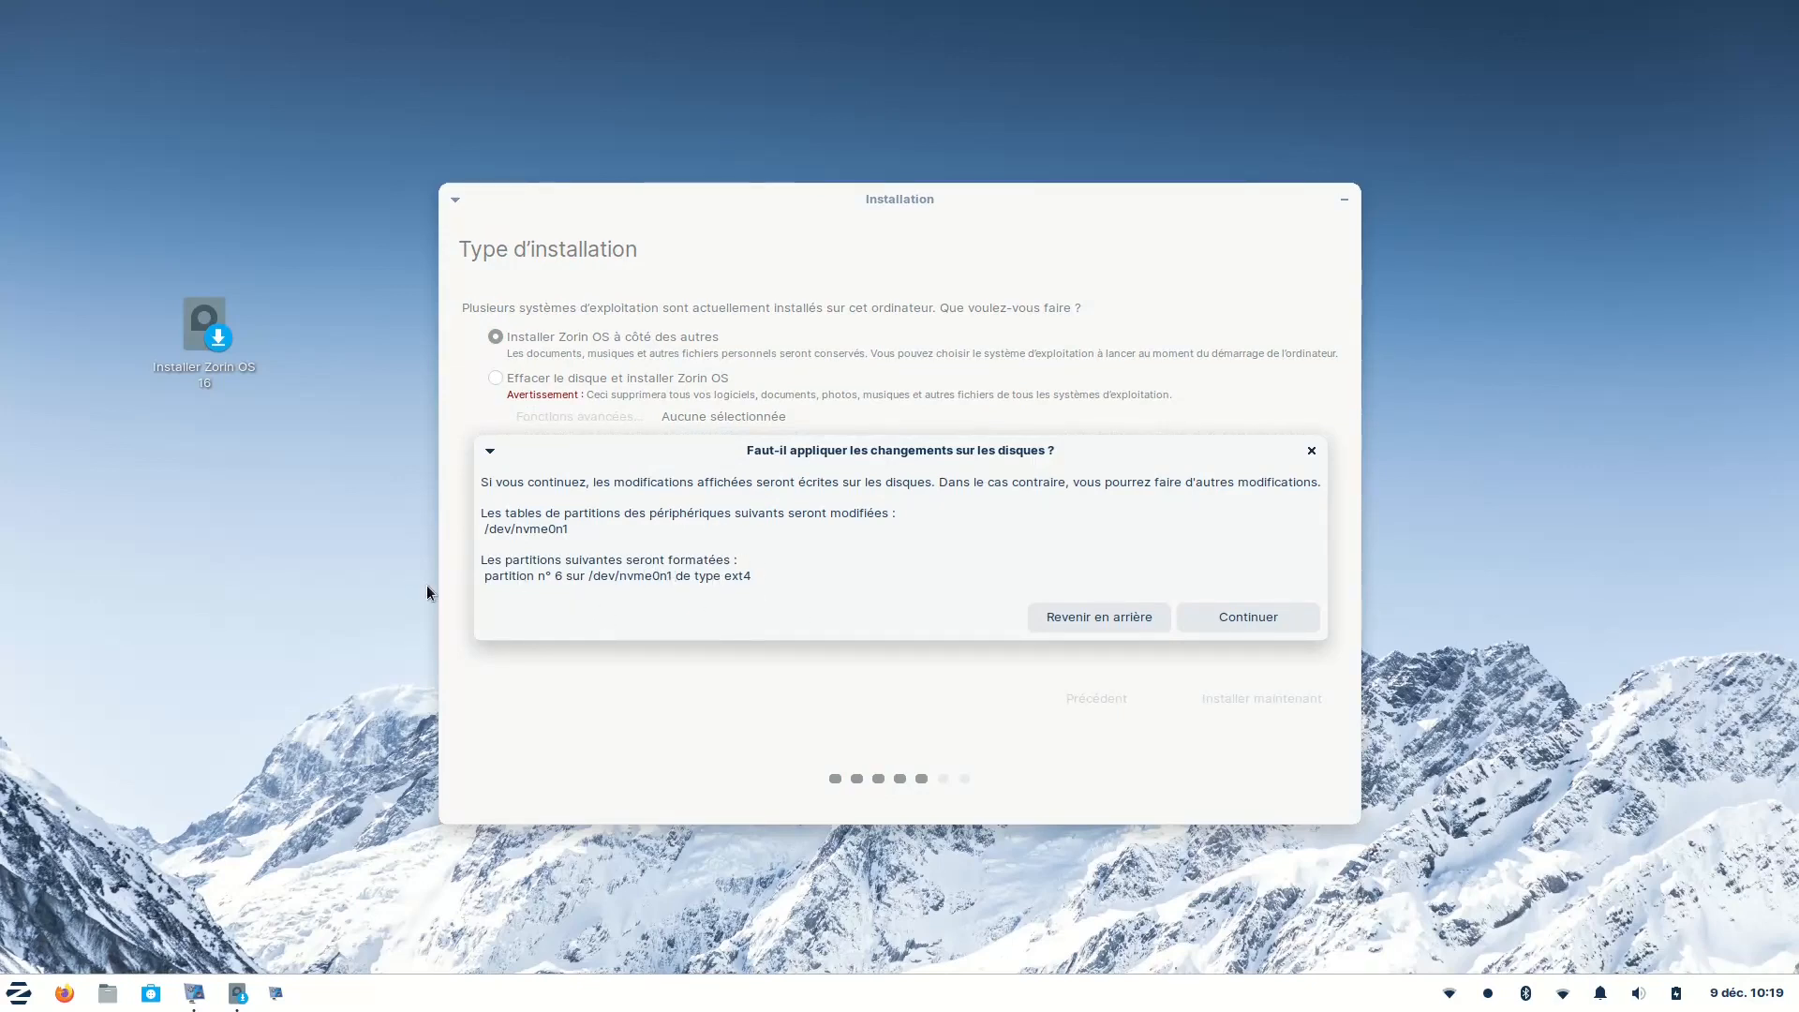
left_click(1069, 622)
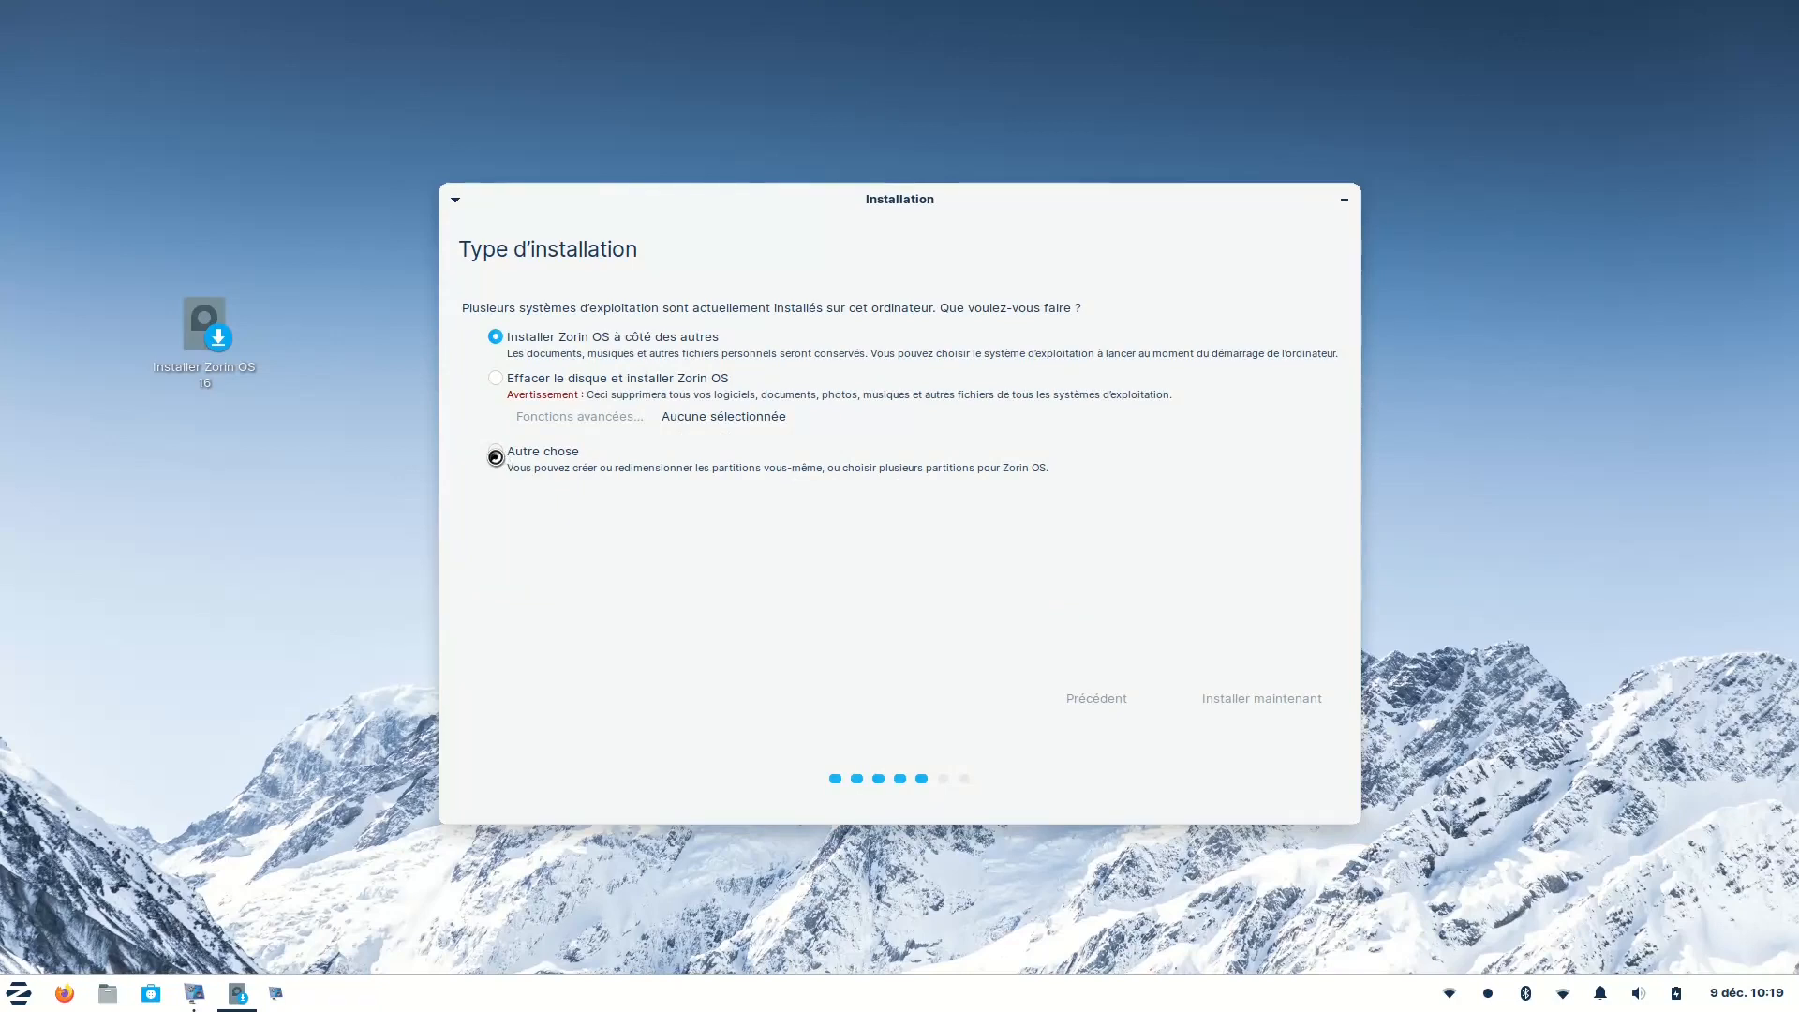
left_click(495, 454)
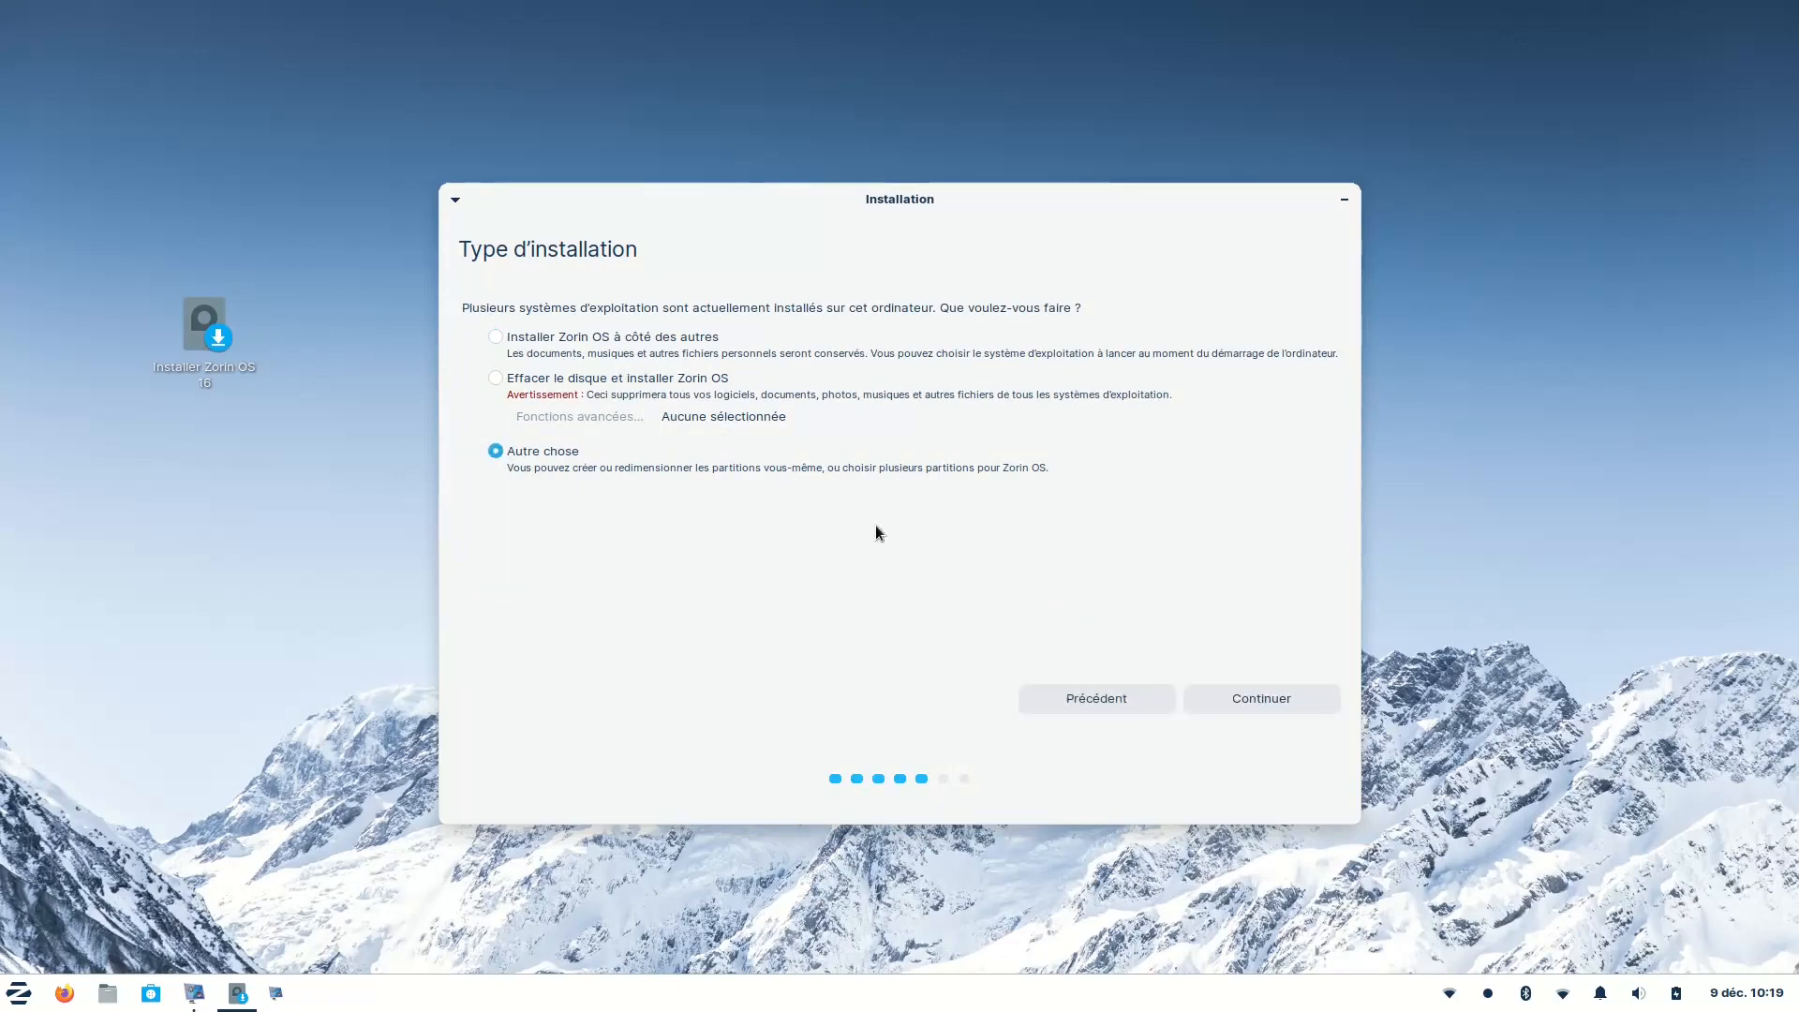
left_click(1244, 695)
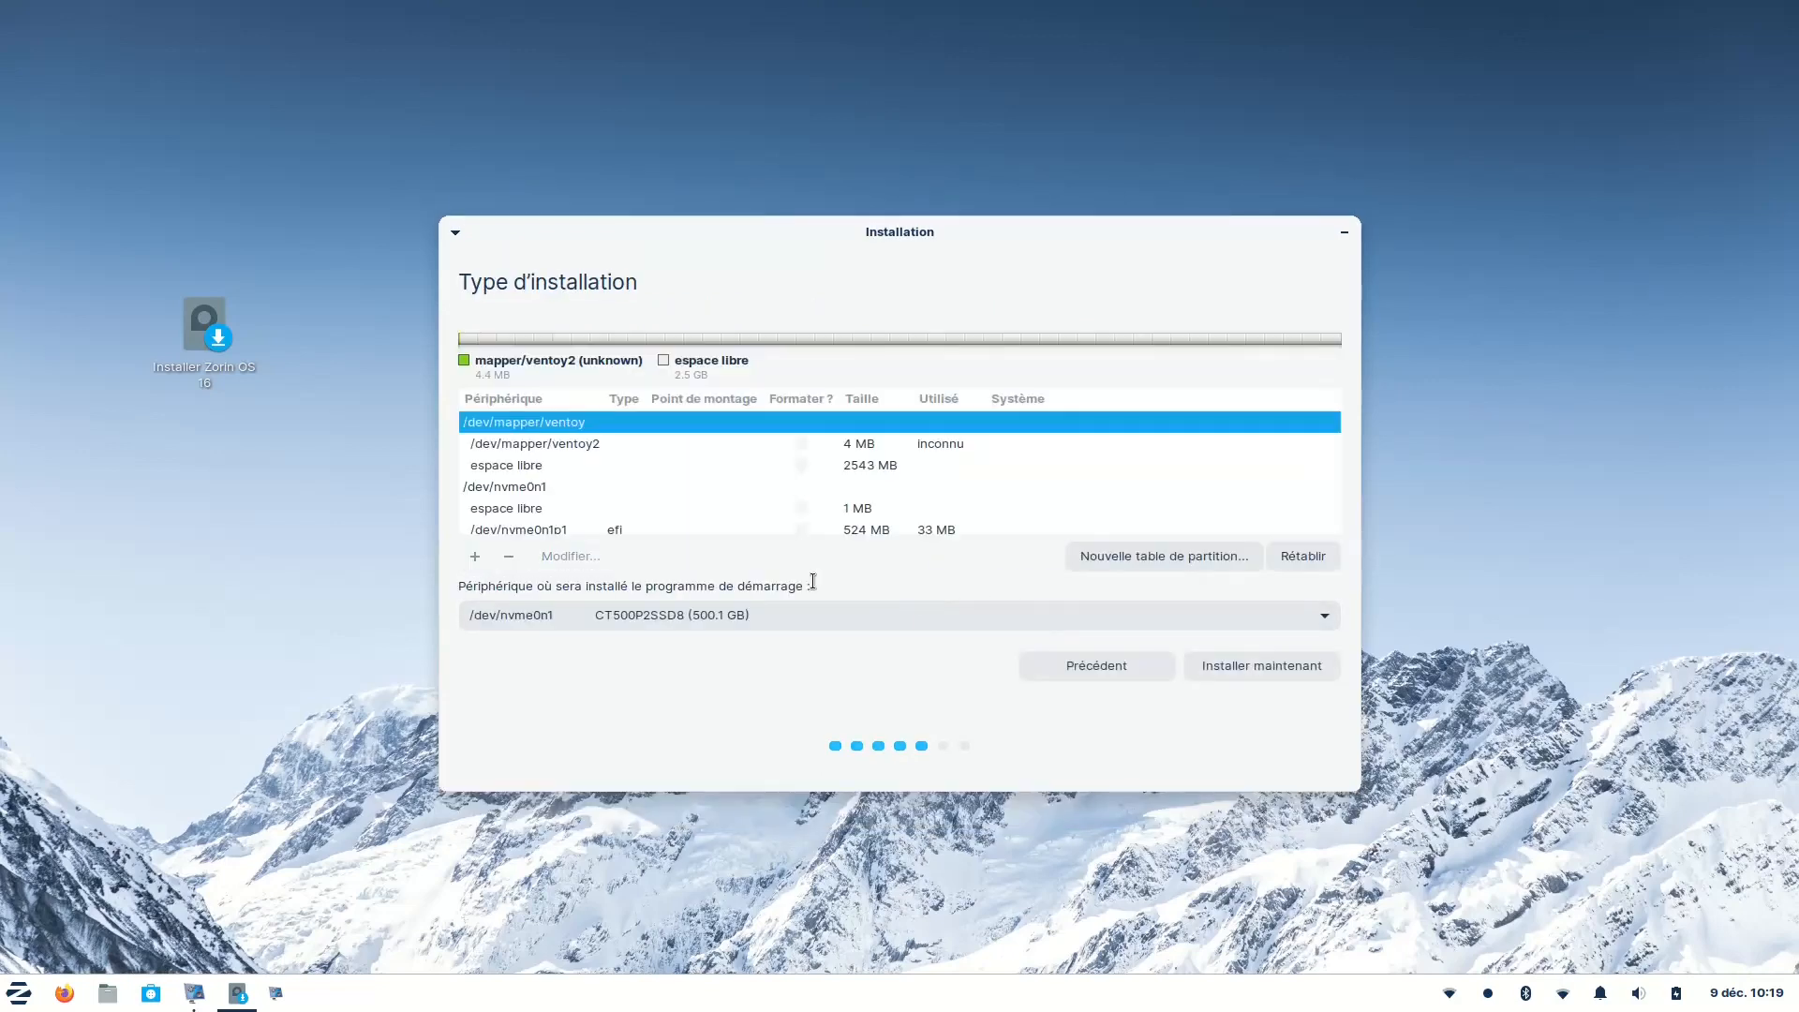
Step: Create a 20000 MB primary ext4 partition with mount point / at the start of the large free space on /dev/nvme0n1
scroll(757, 508, "down", 5)
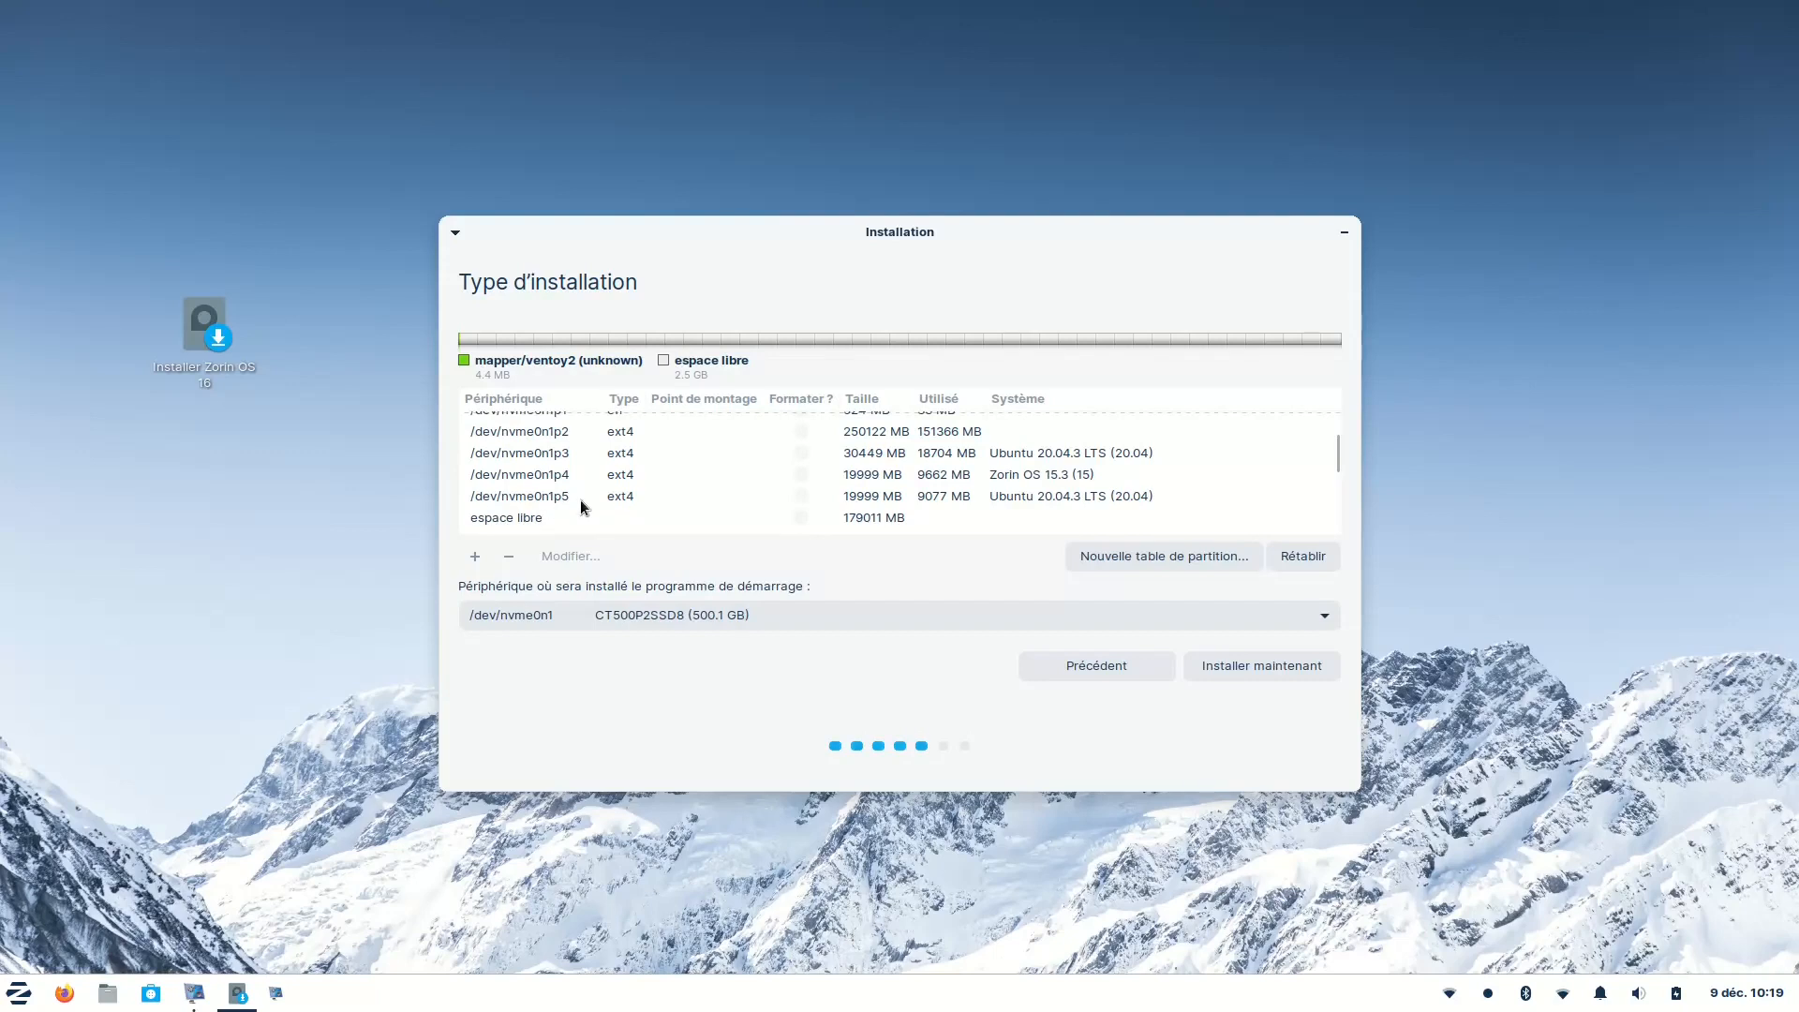
left_click(530, 525)
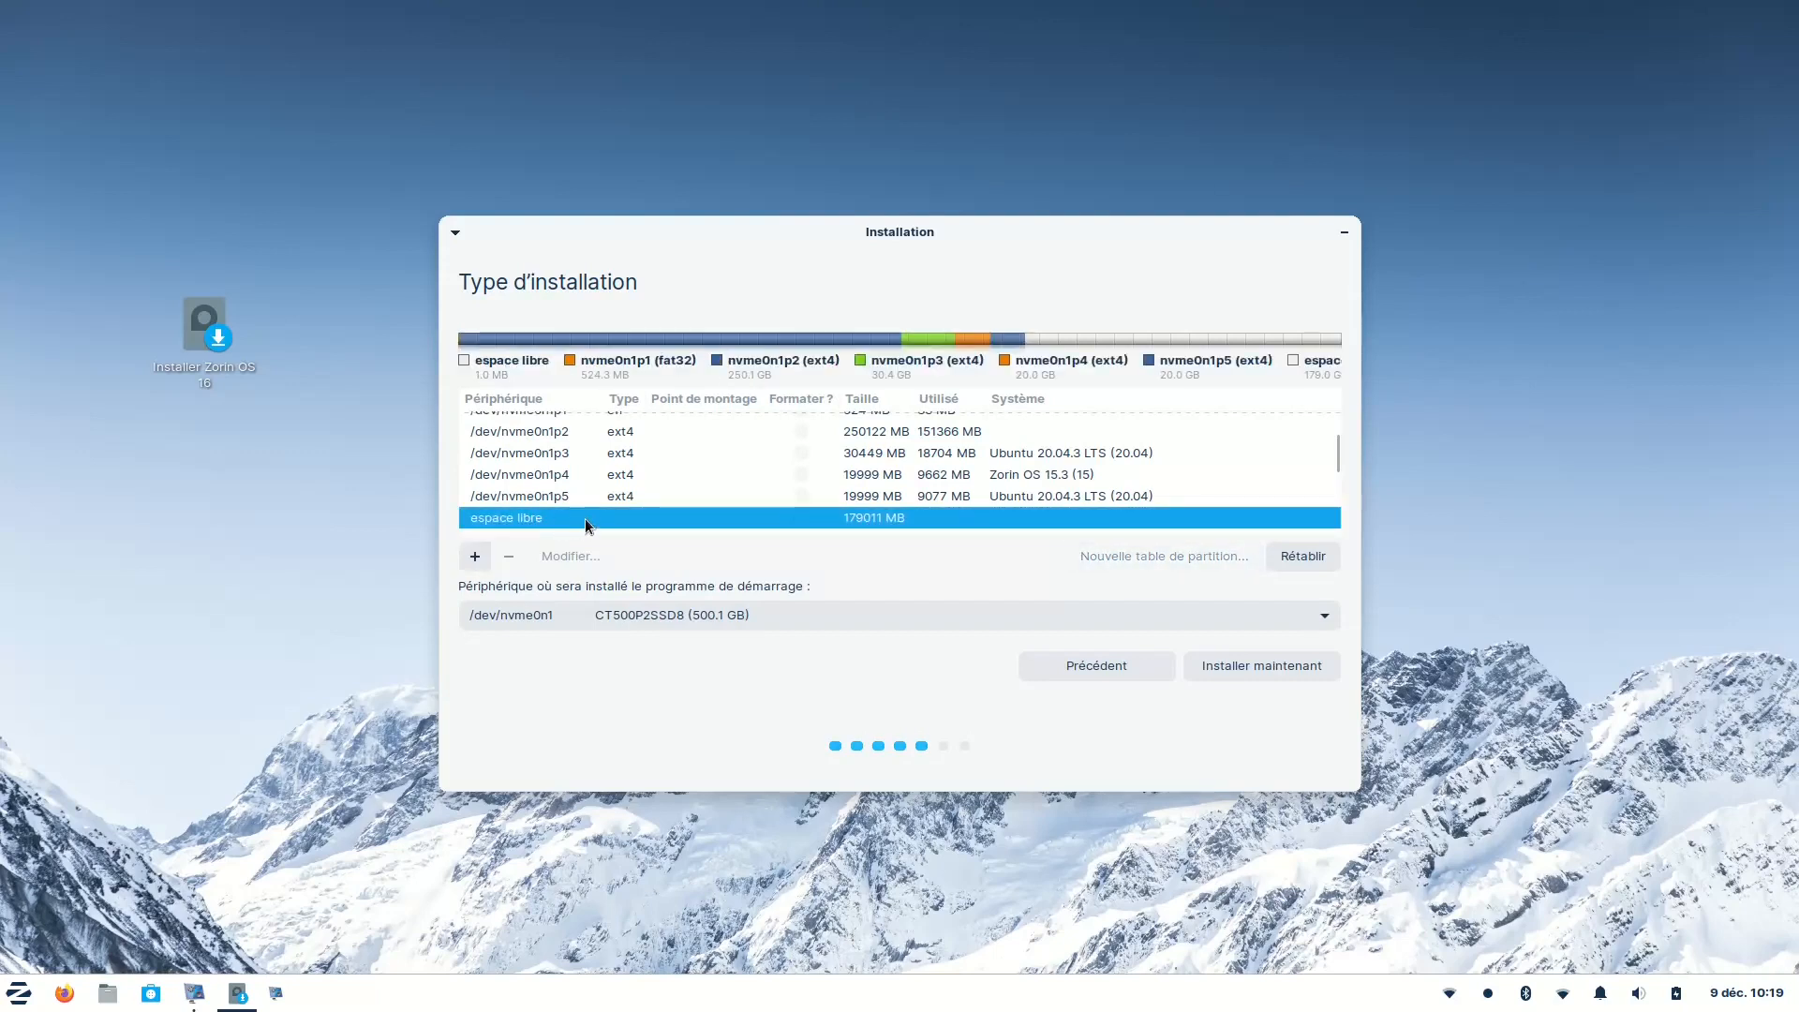
scroll(590, 523, "down", 1)
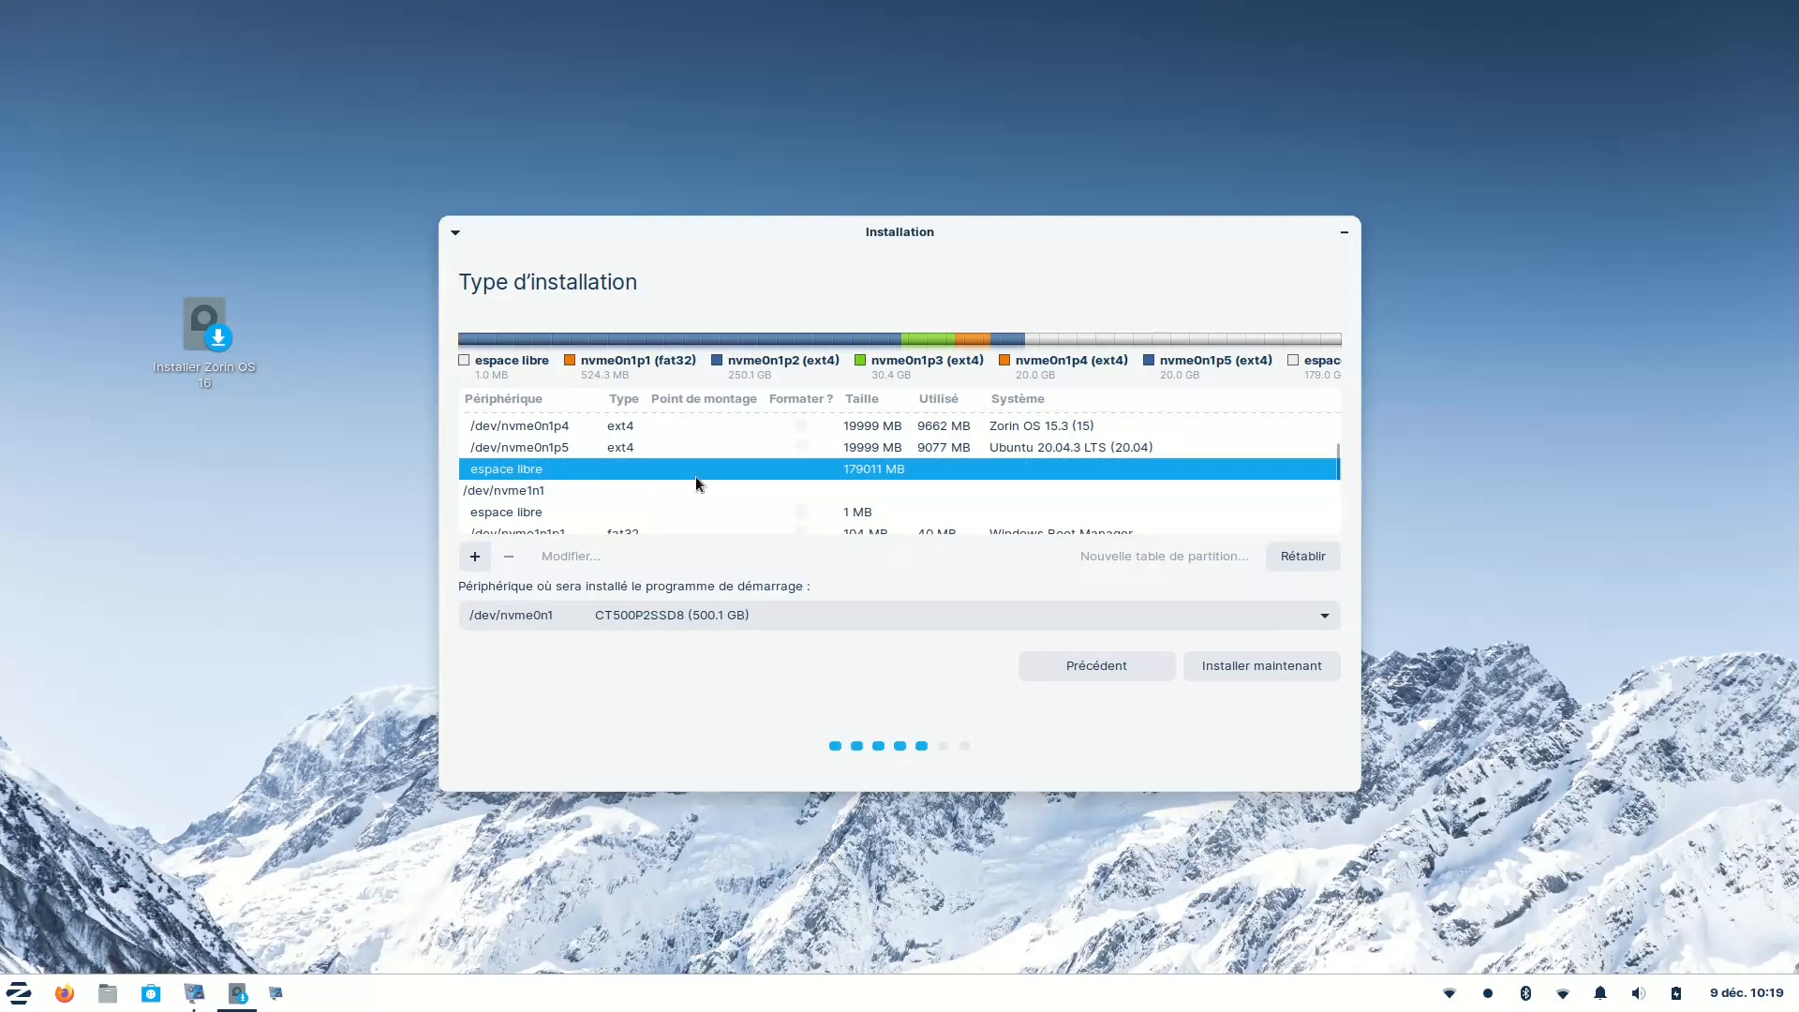
left_click(474, 556)
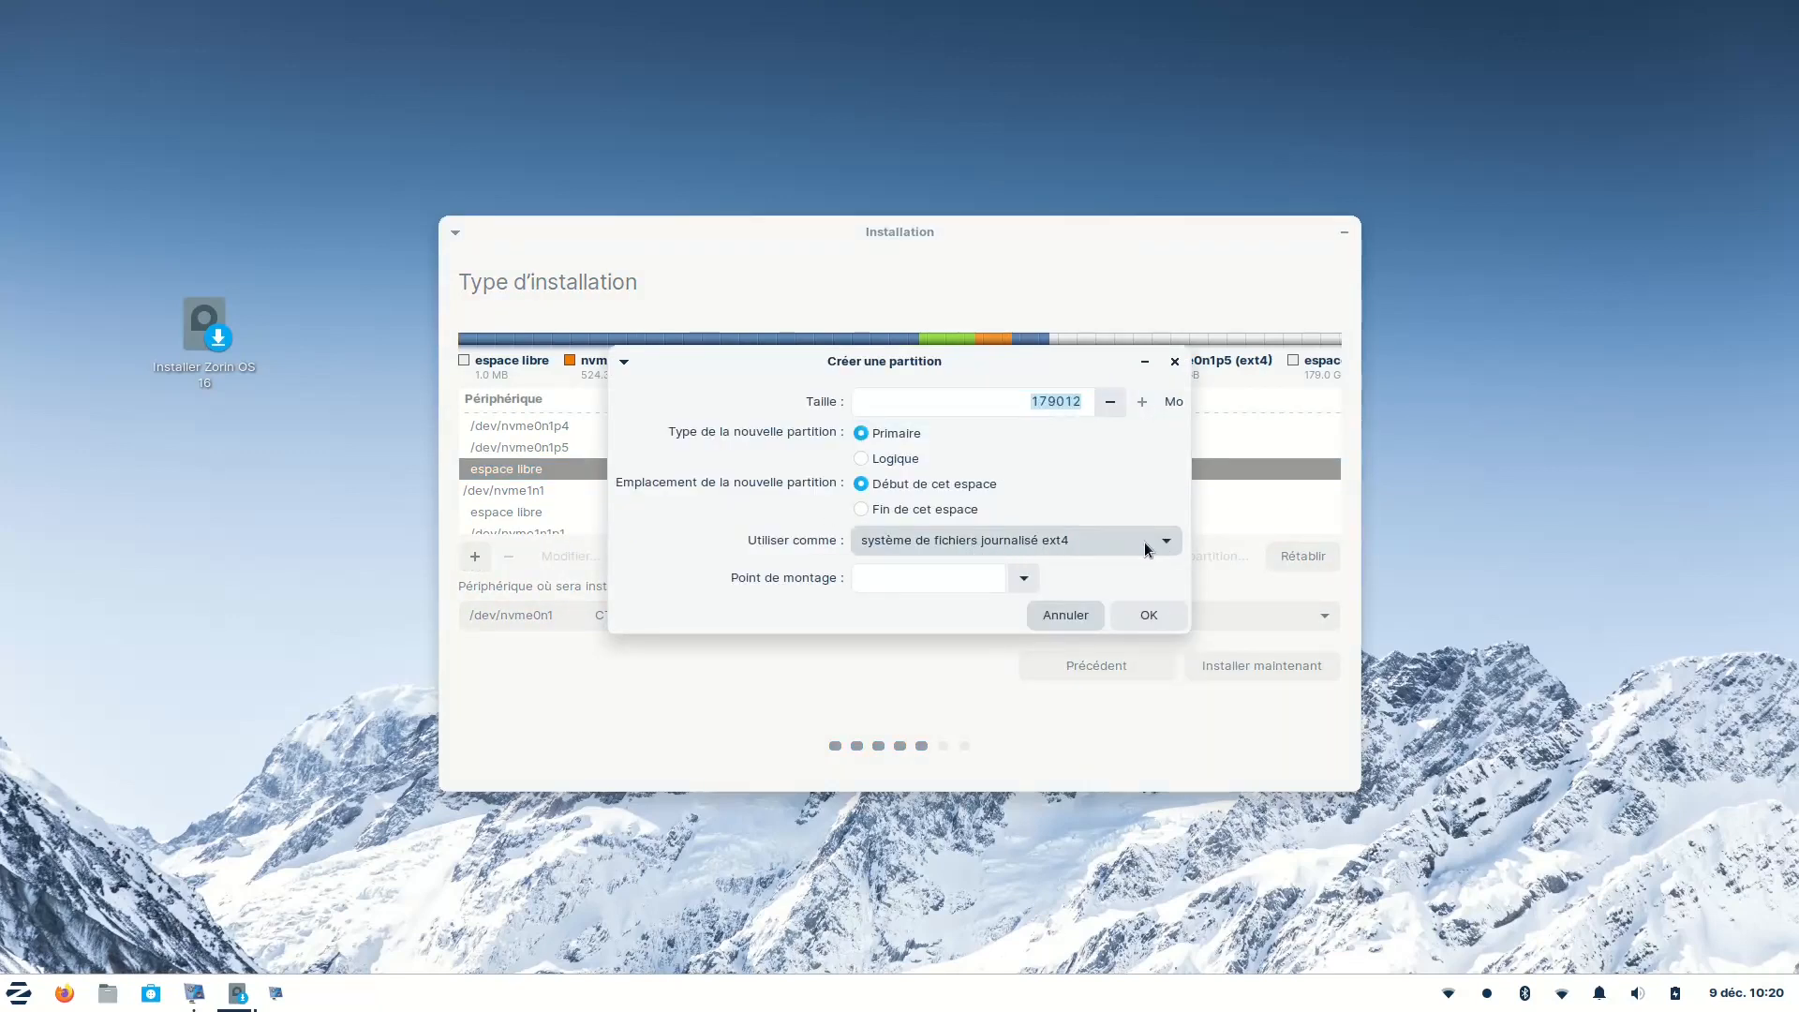
left_click(1023, 579)
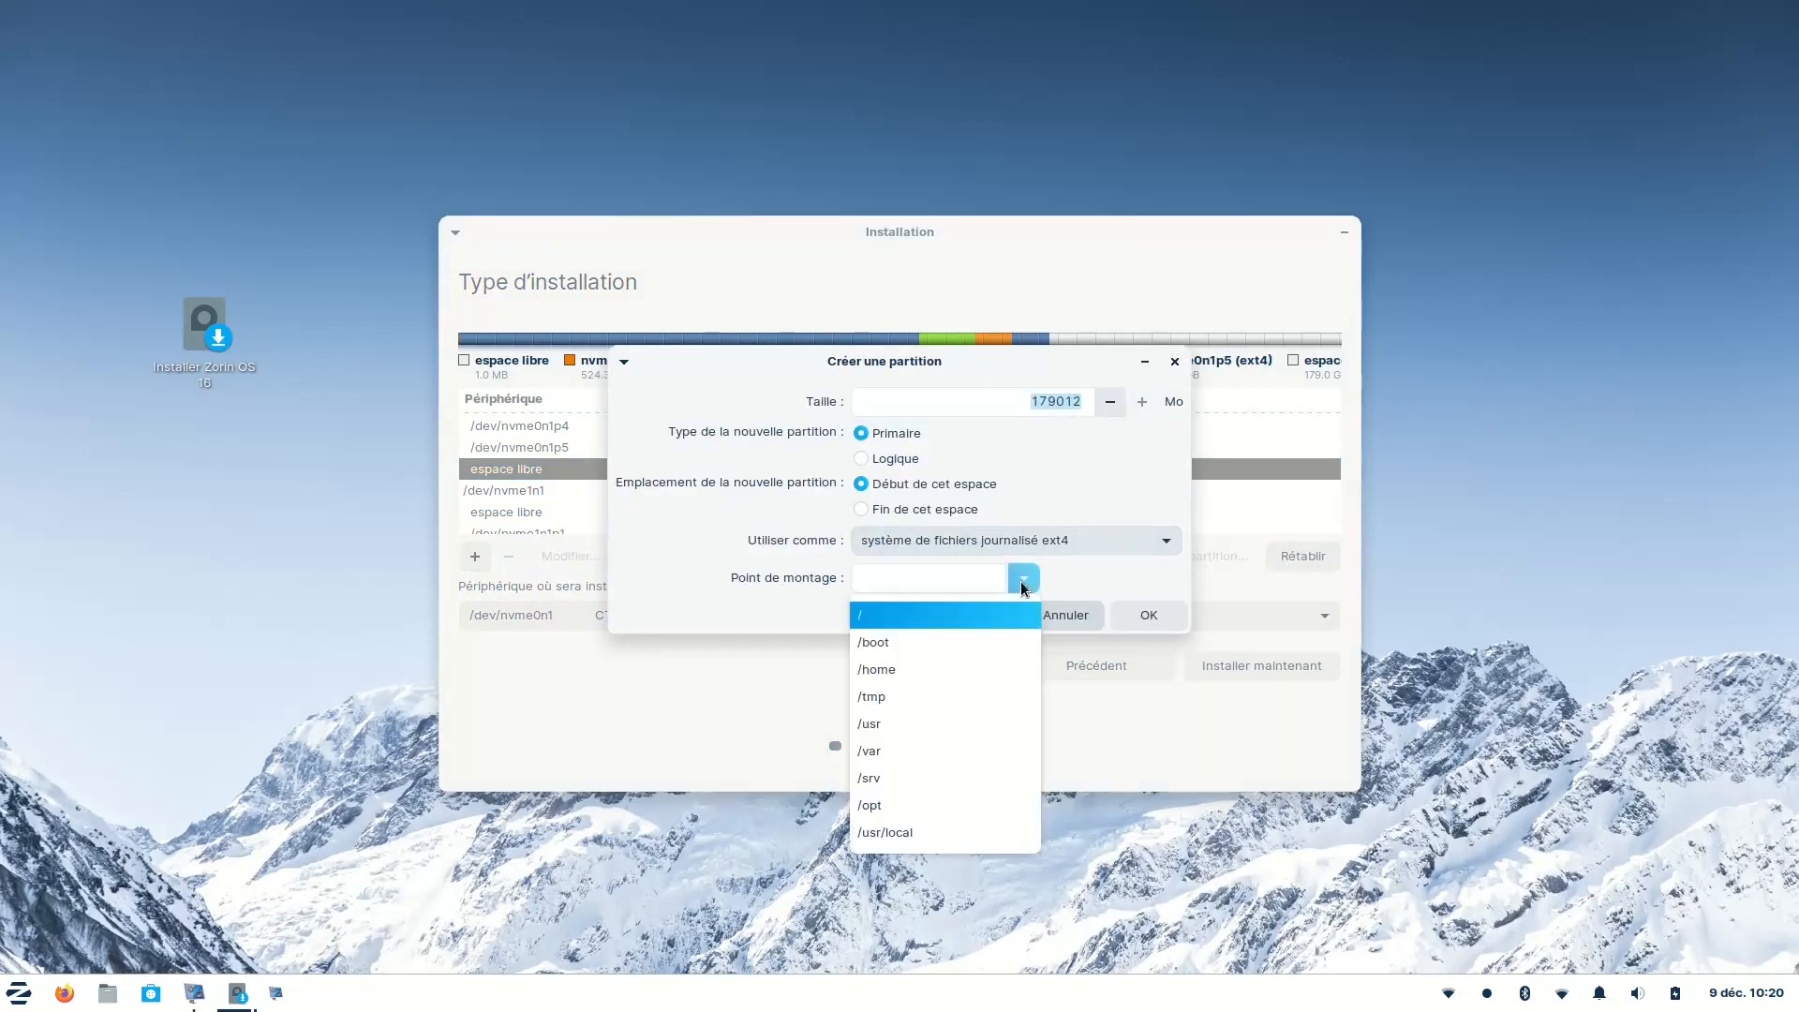
left_click(883, 616)
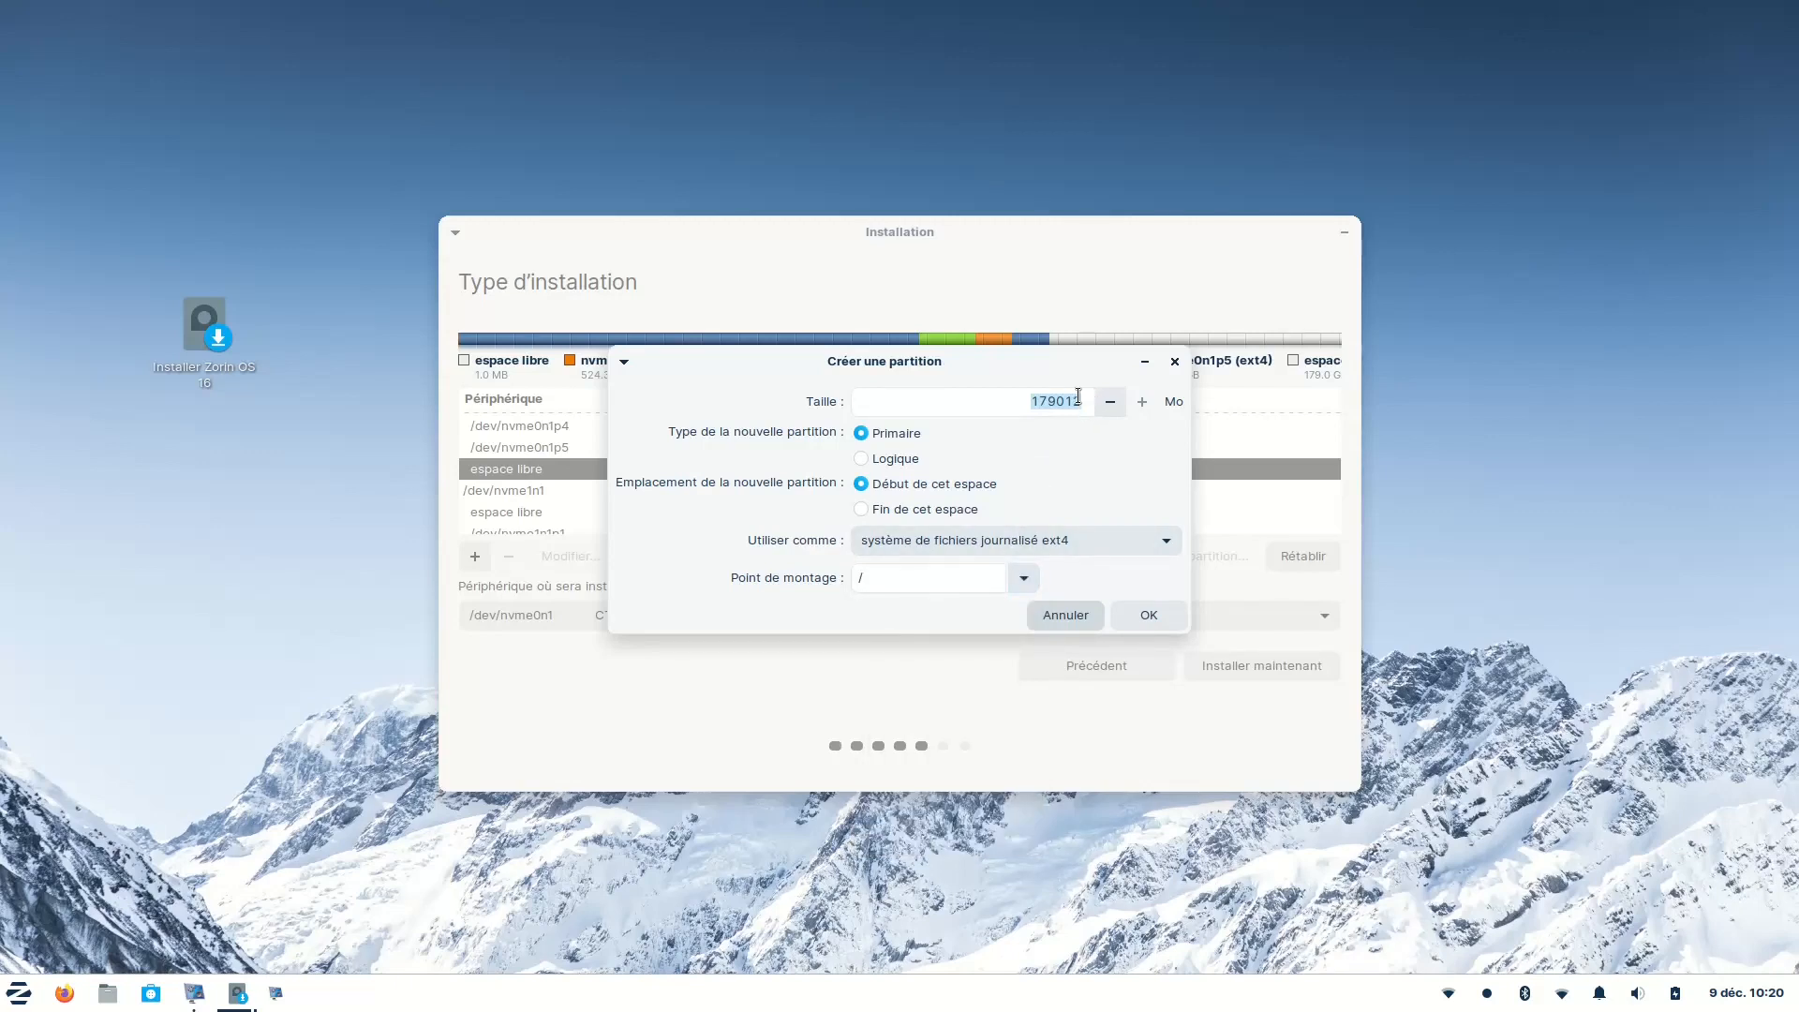
type("20000")
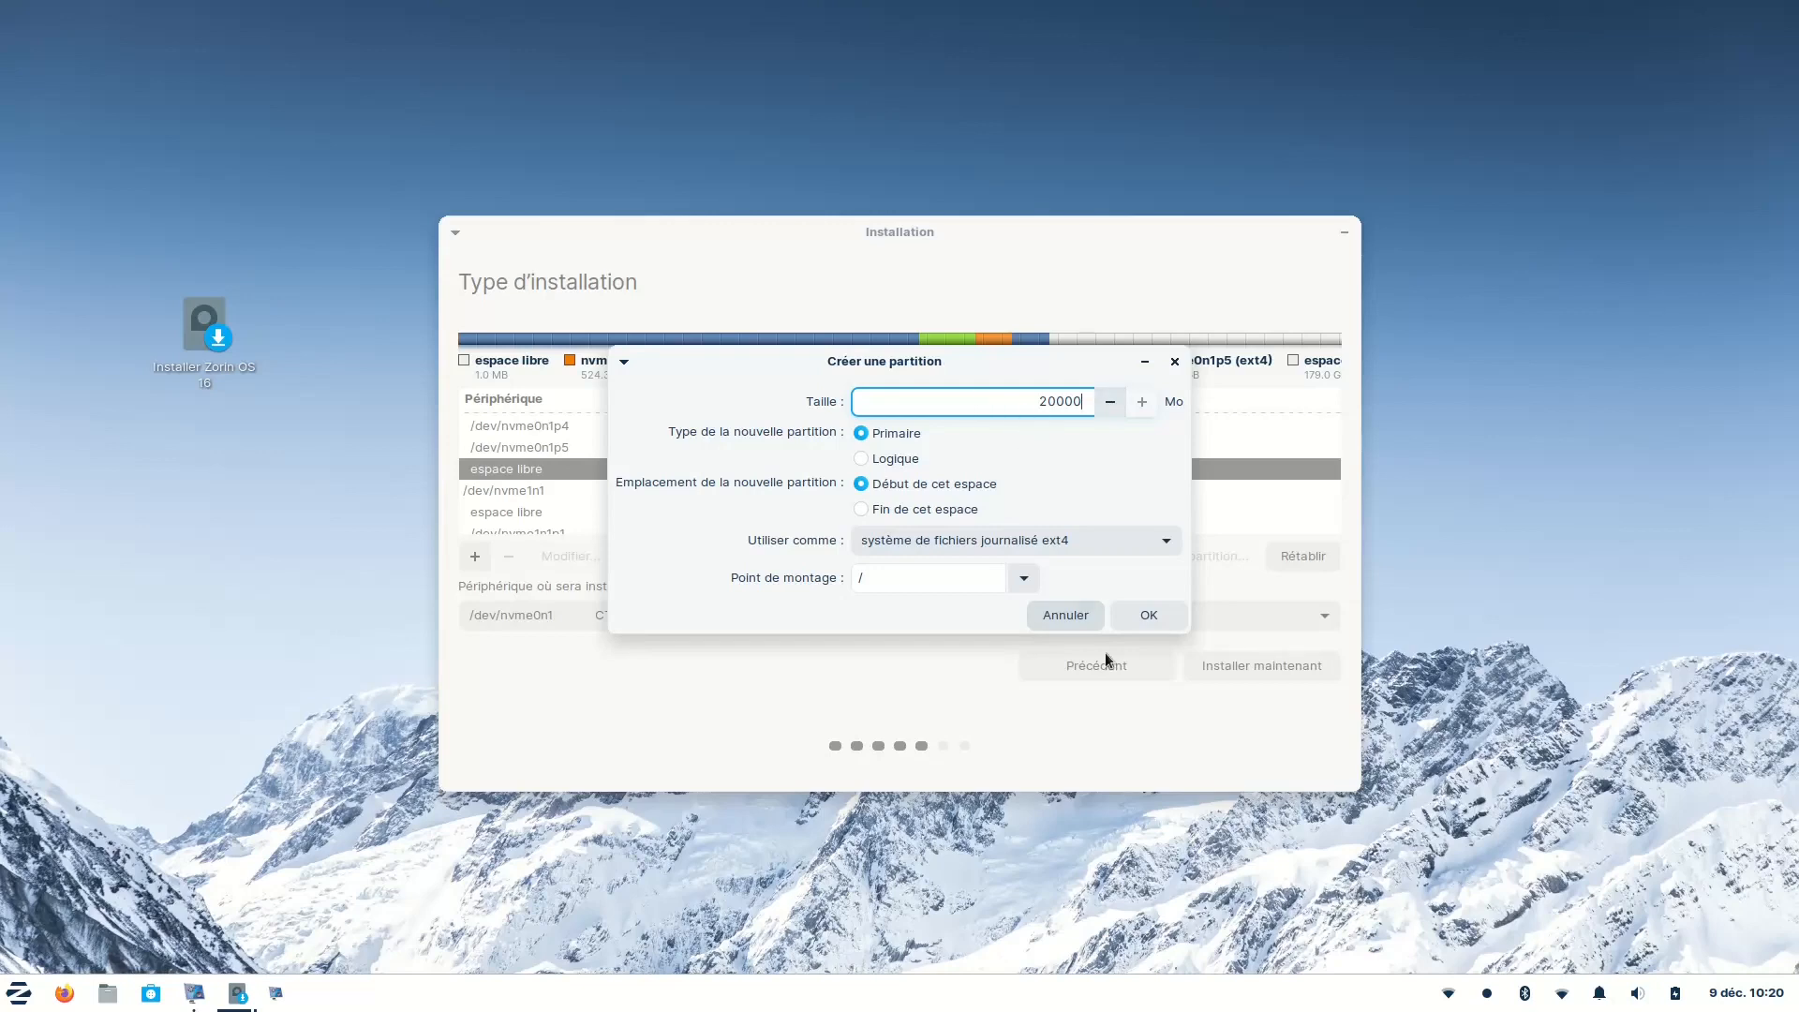
left_click(1147, 619)
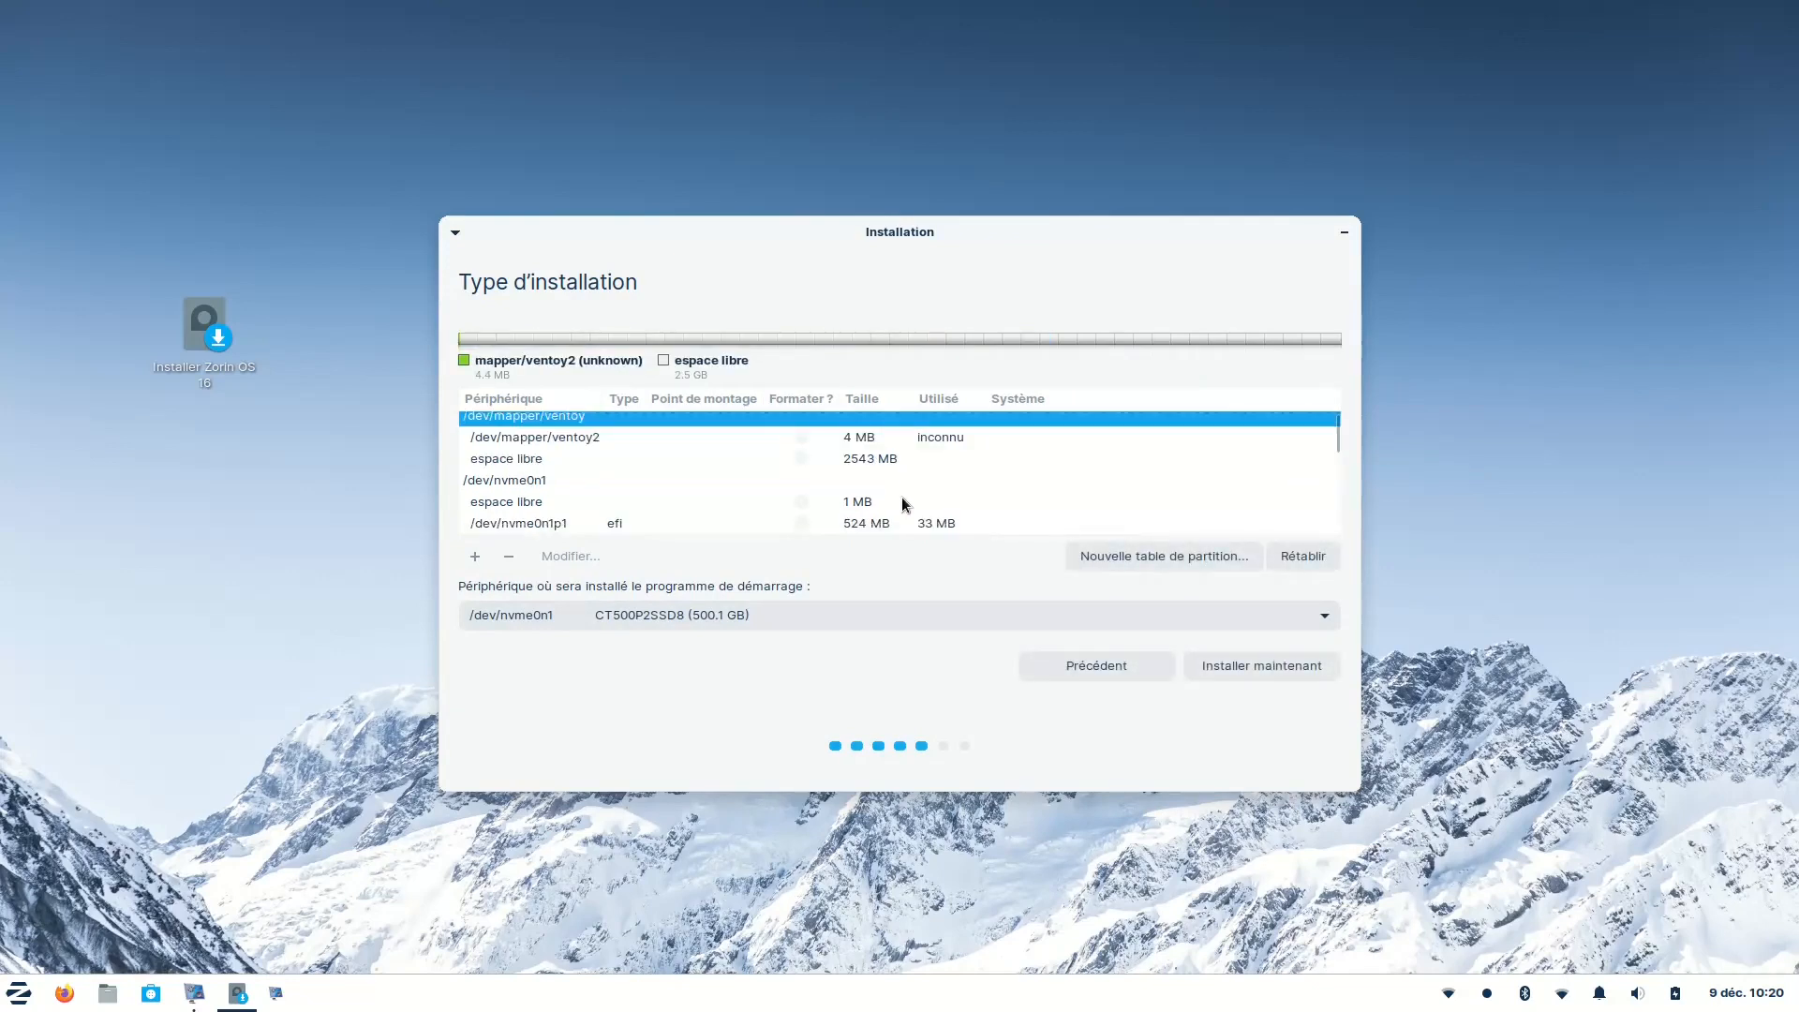
Step: Review the partition list, the pending disk changes and the EFI partition on /dev/nvme0n1, backing out of the changes prompt
scroll(899, 469, "down", 3)
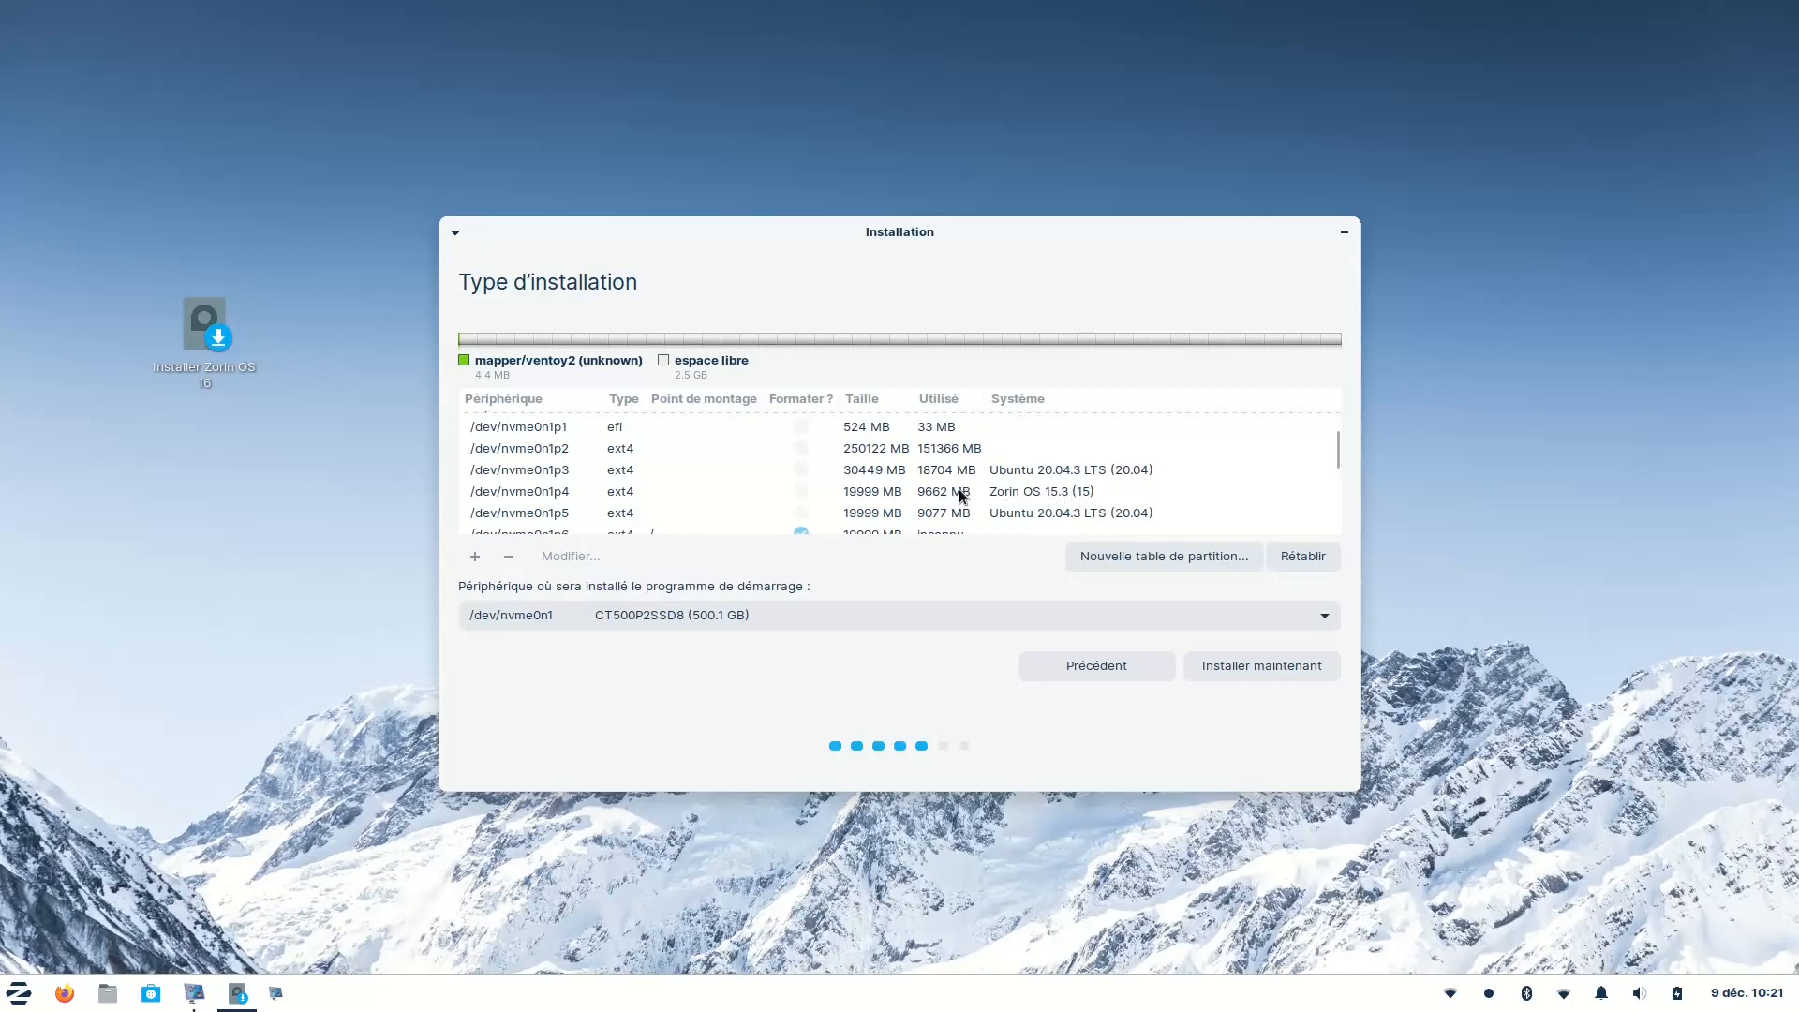
scroll(960, 495, "down", 1)
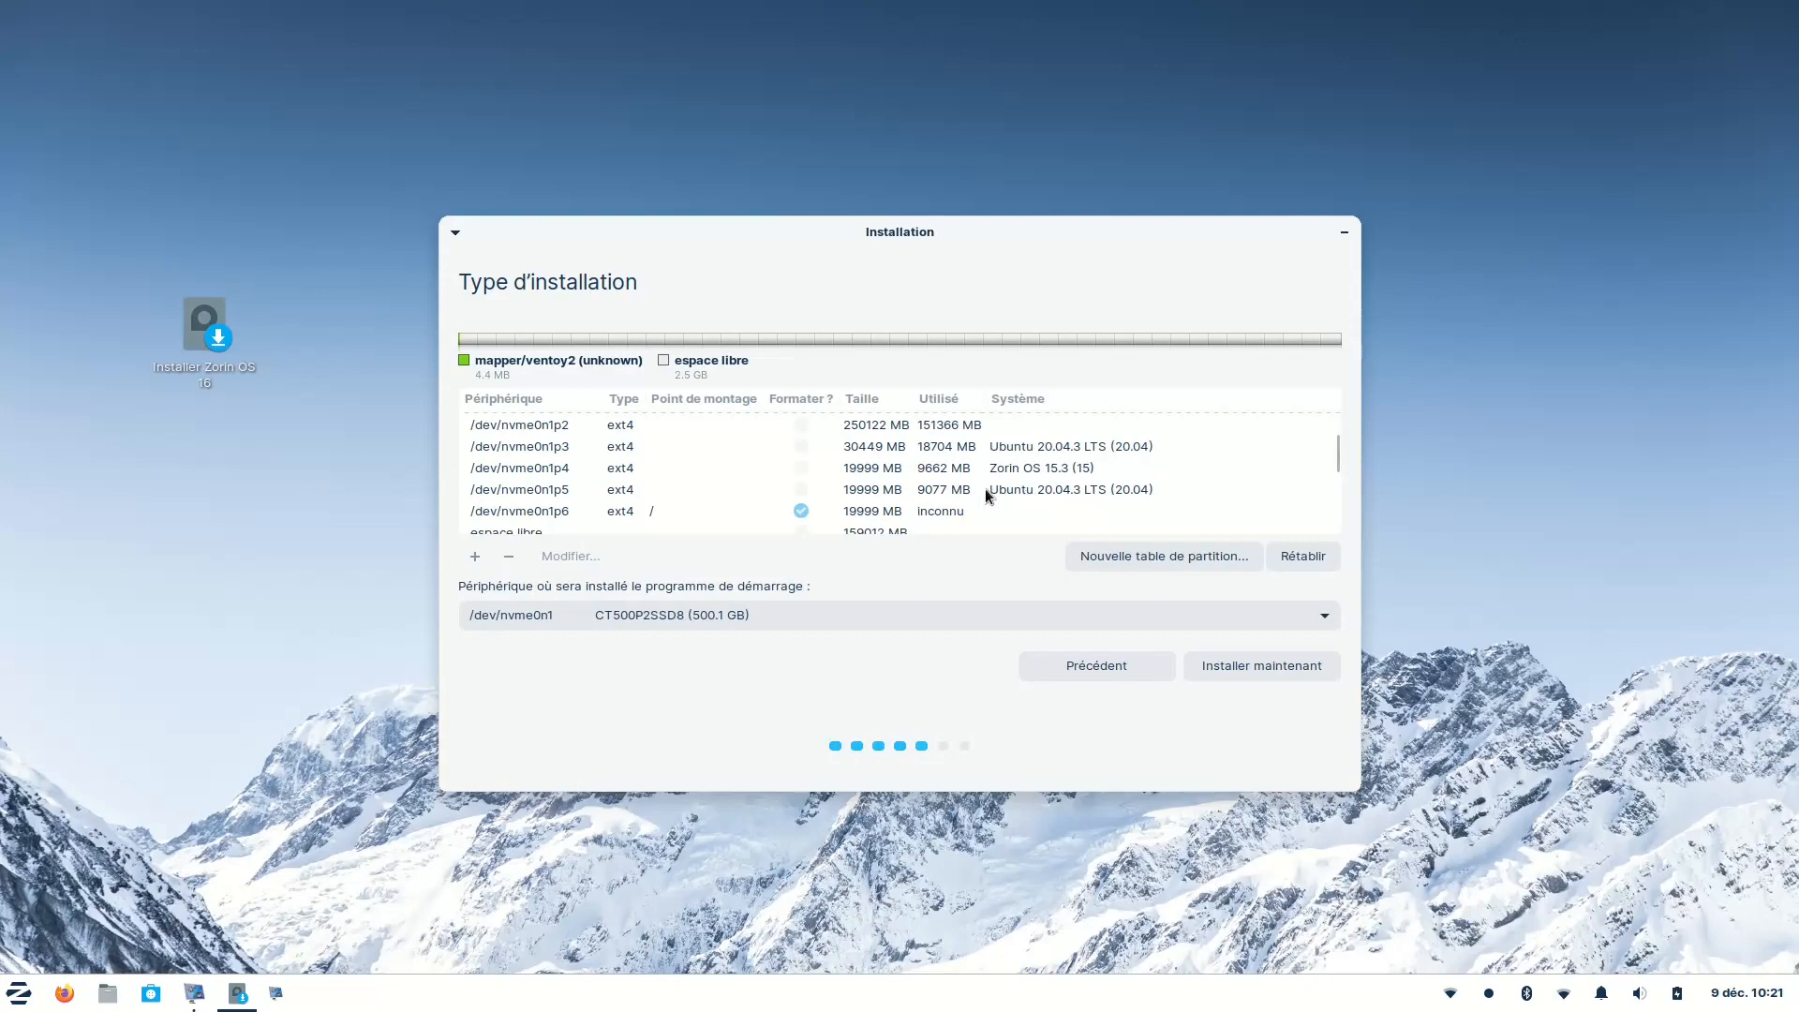
scroll(976, 487, "down", 1)
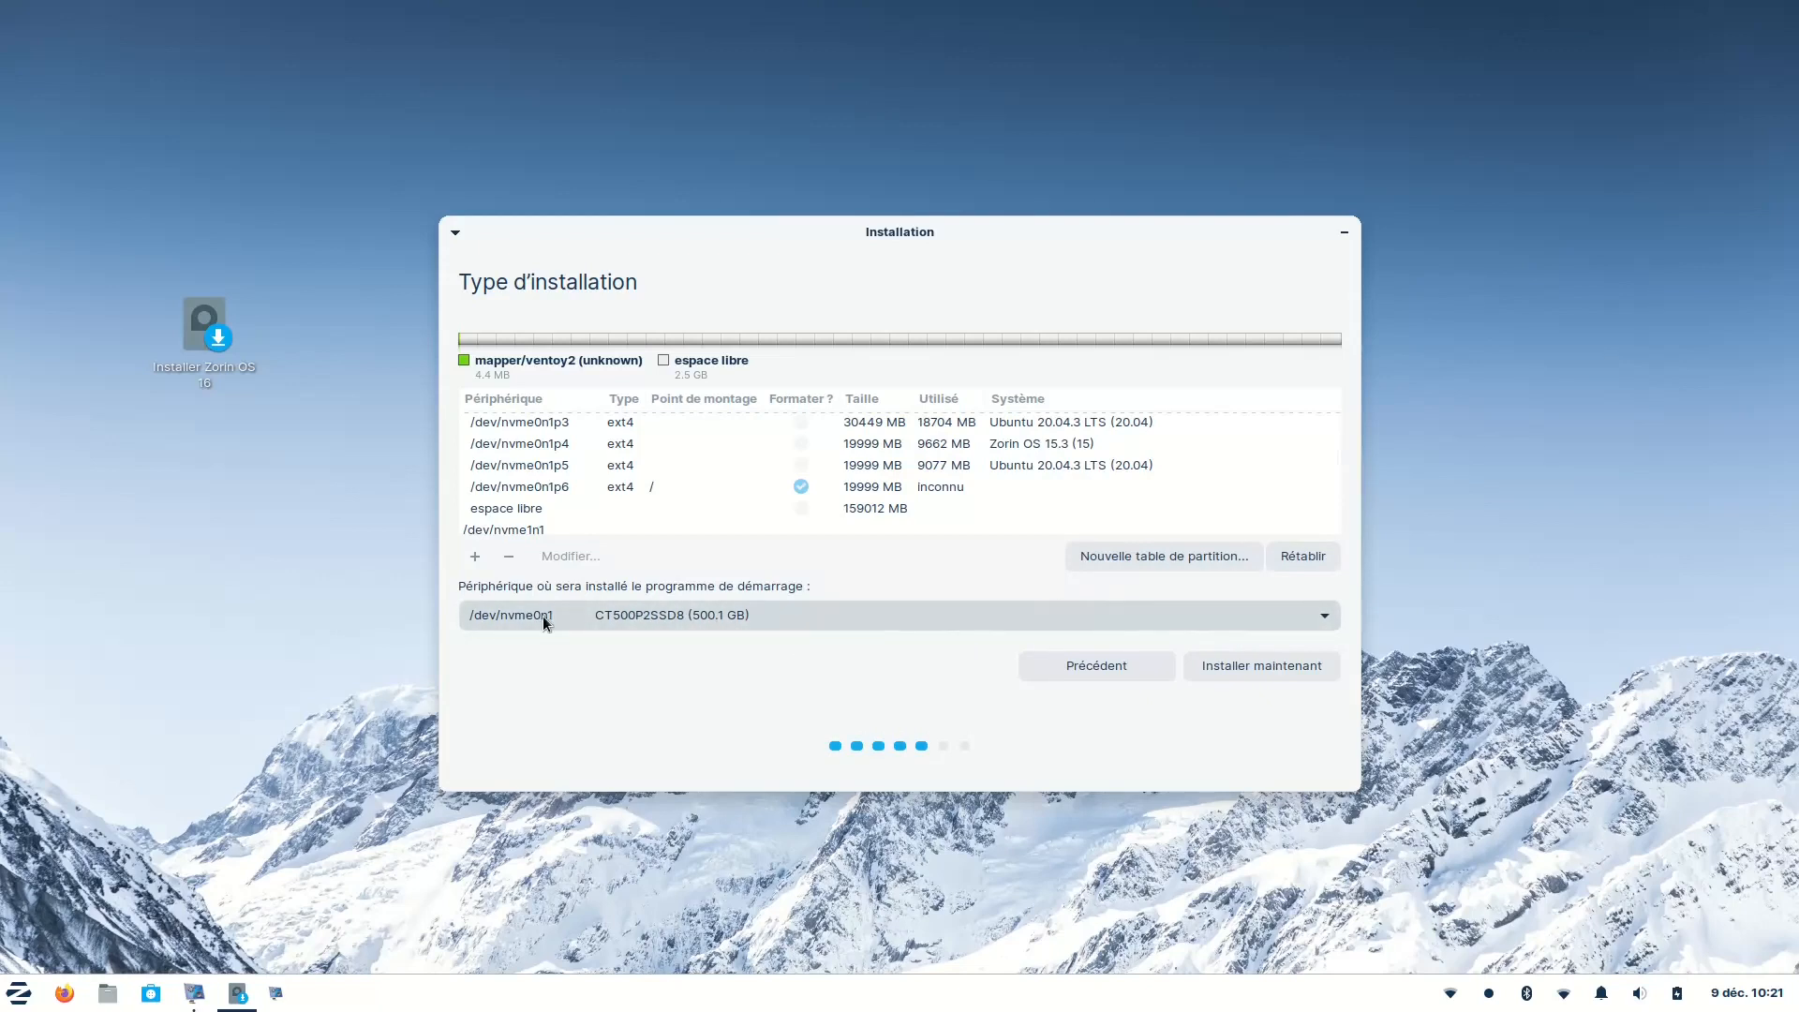
left_click(1230, 666)
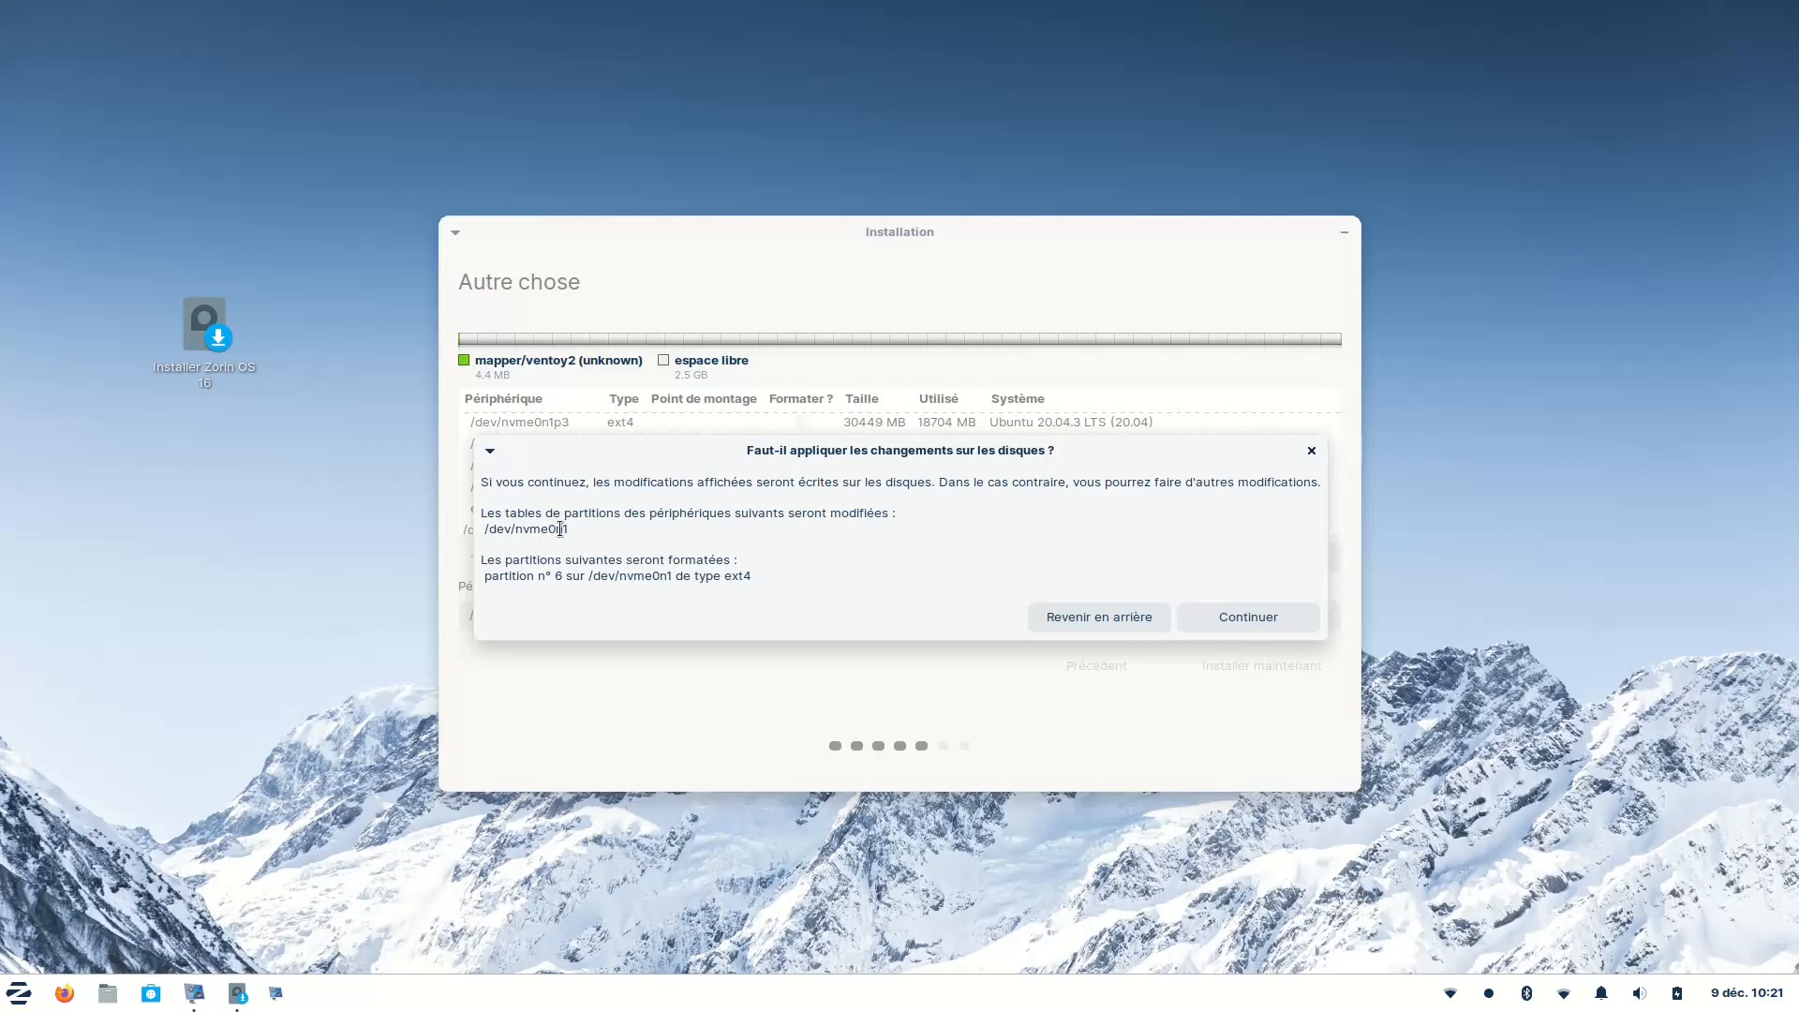
left_click(1048, 615)
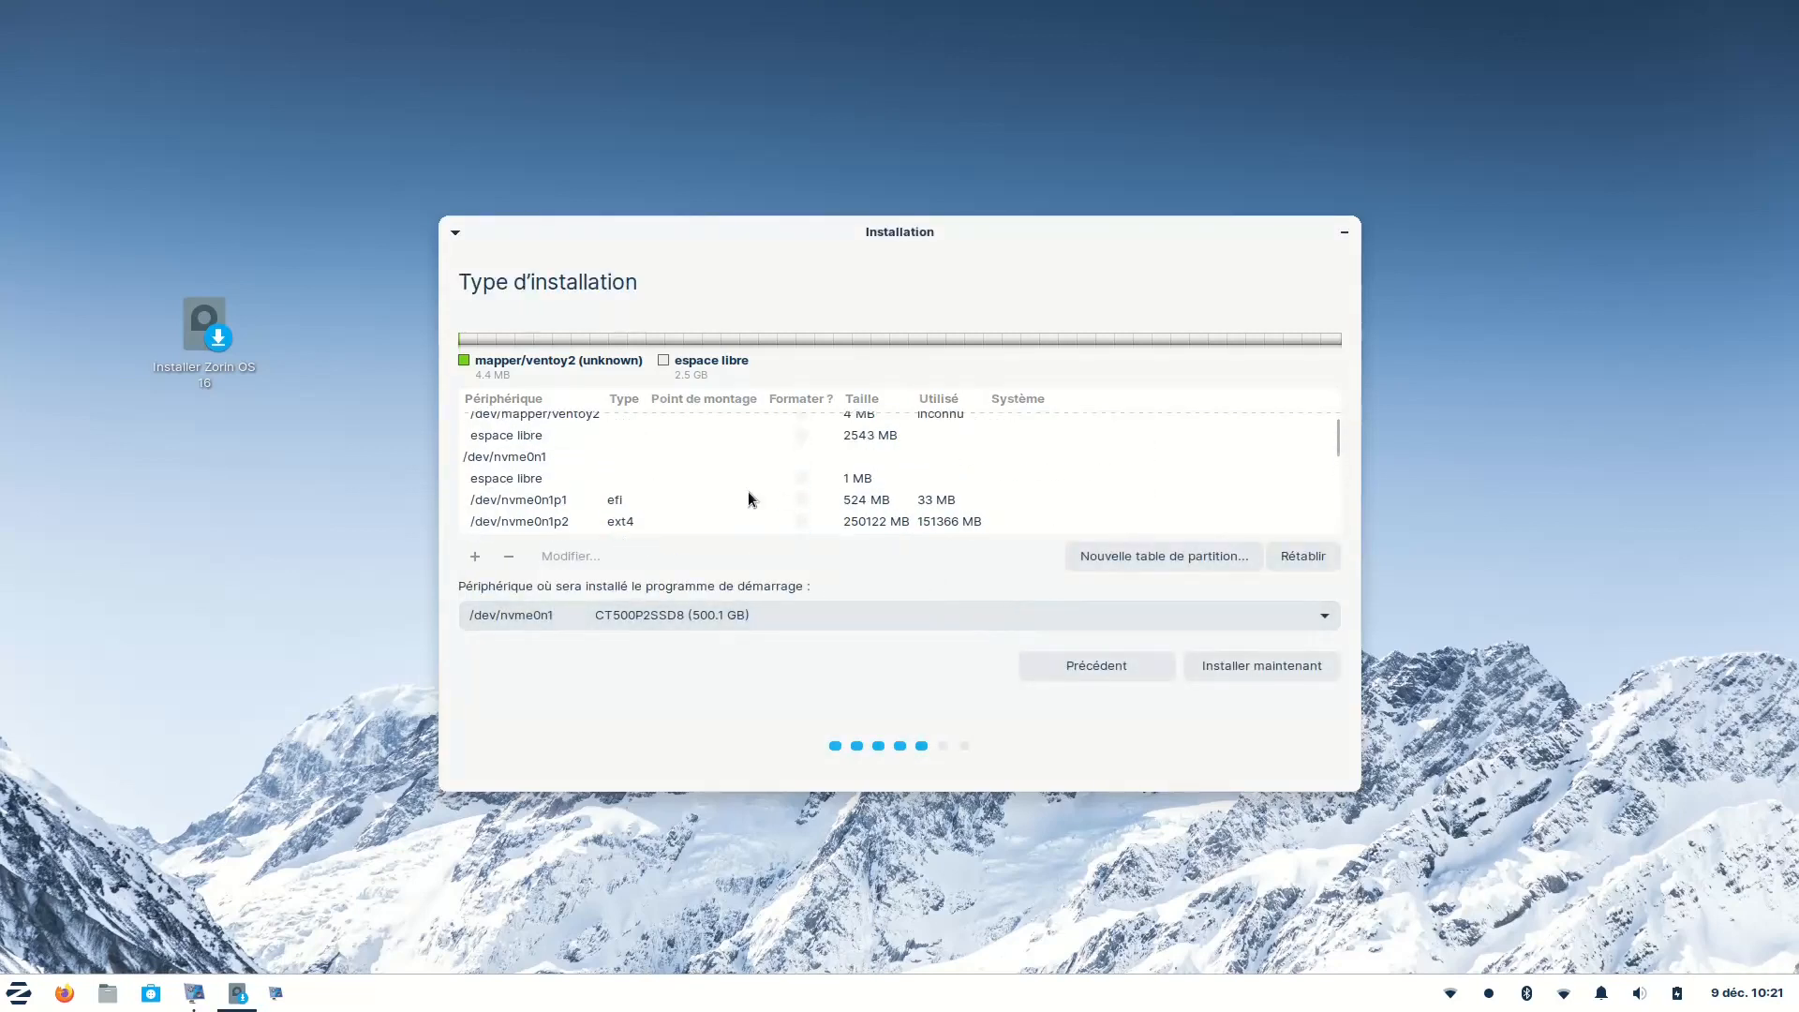
left_click(502, 508)
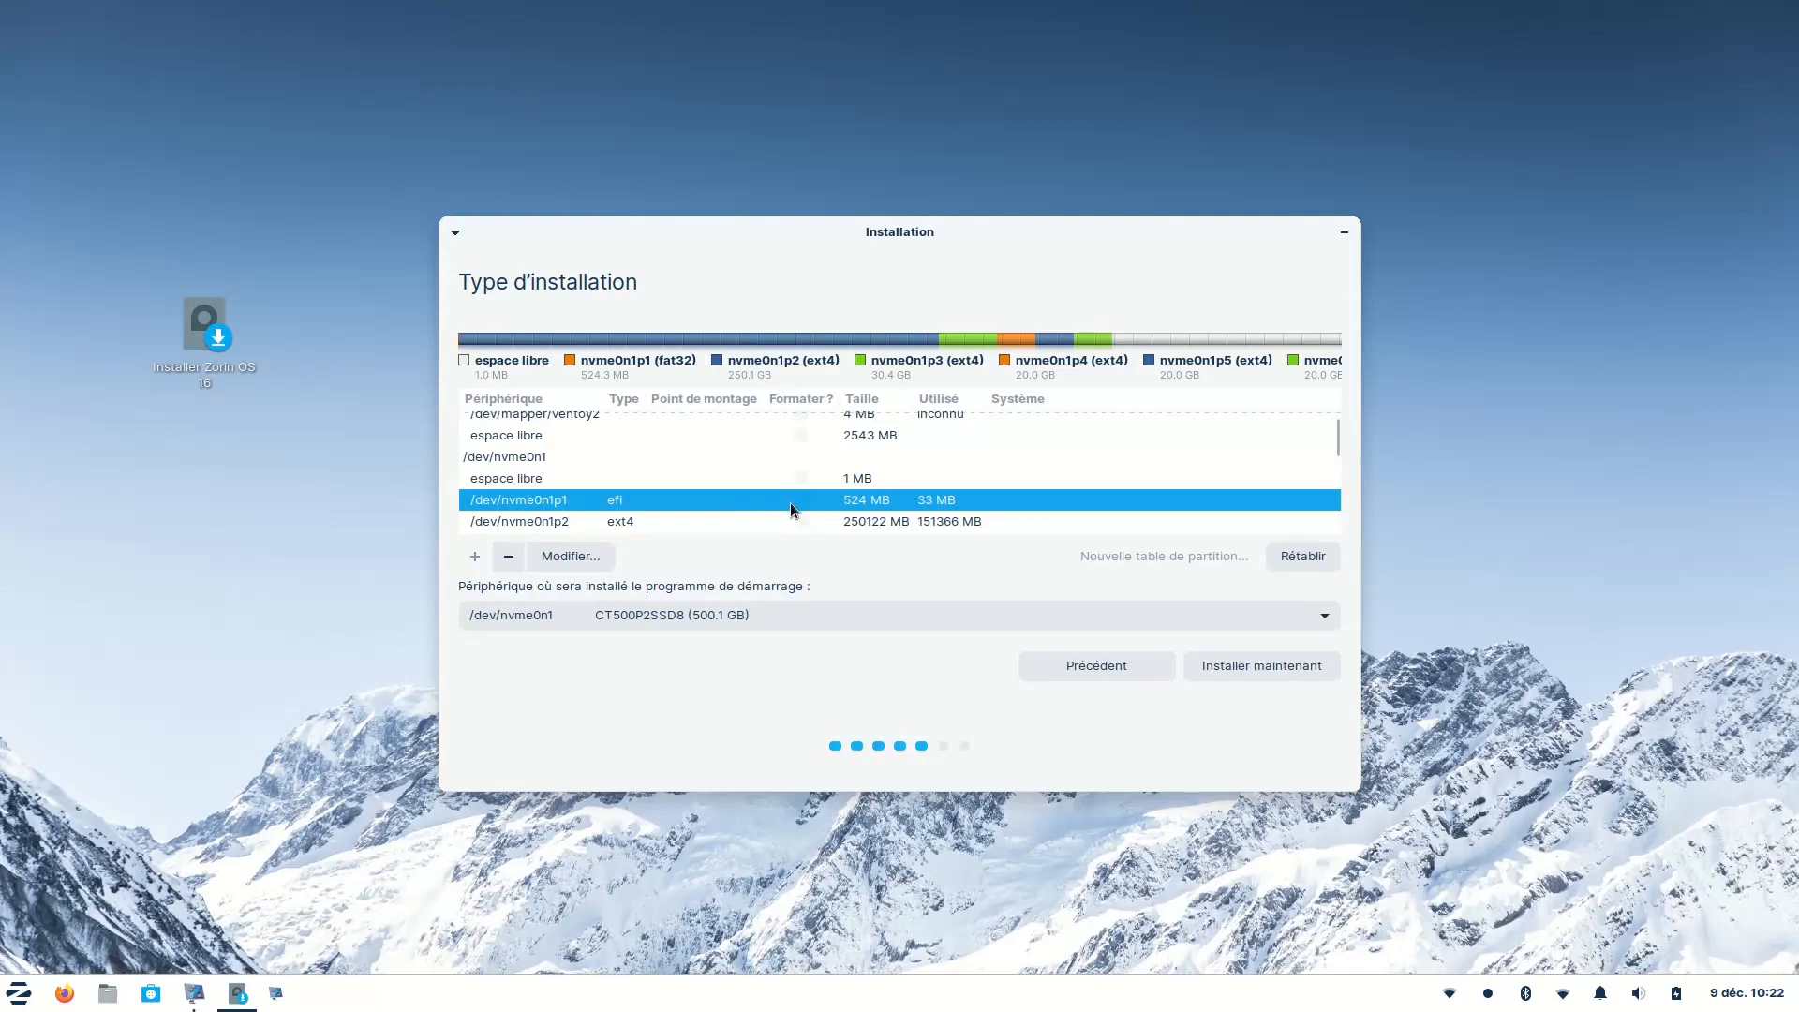
scroll(1006, 504, "down", 1)
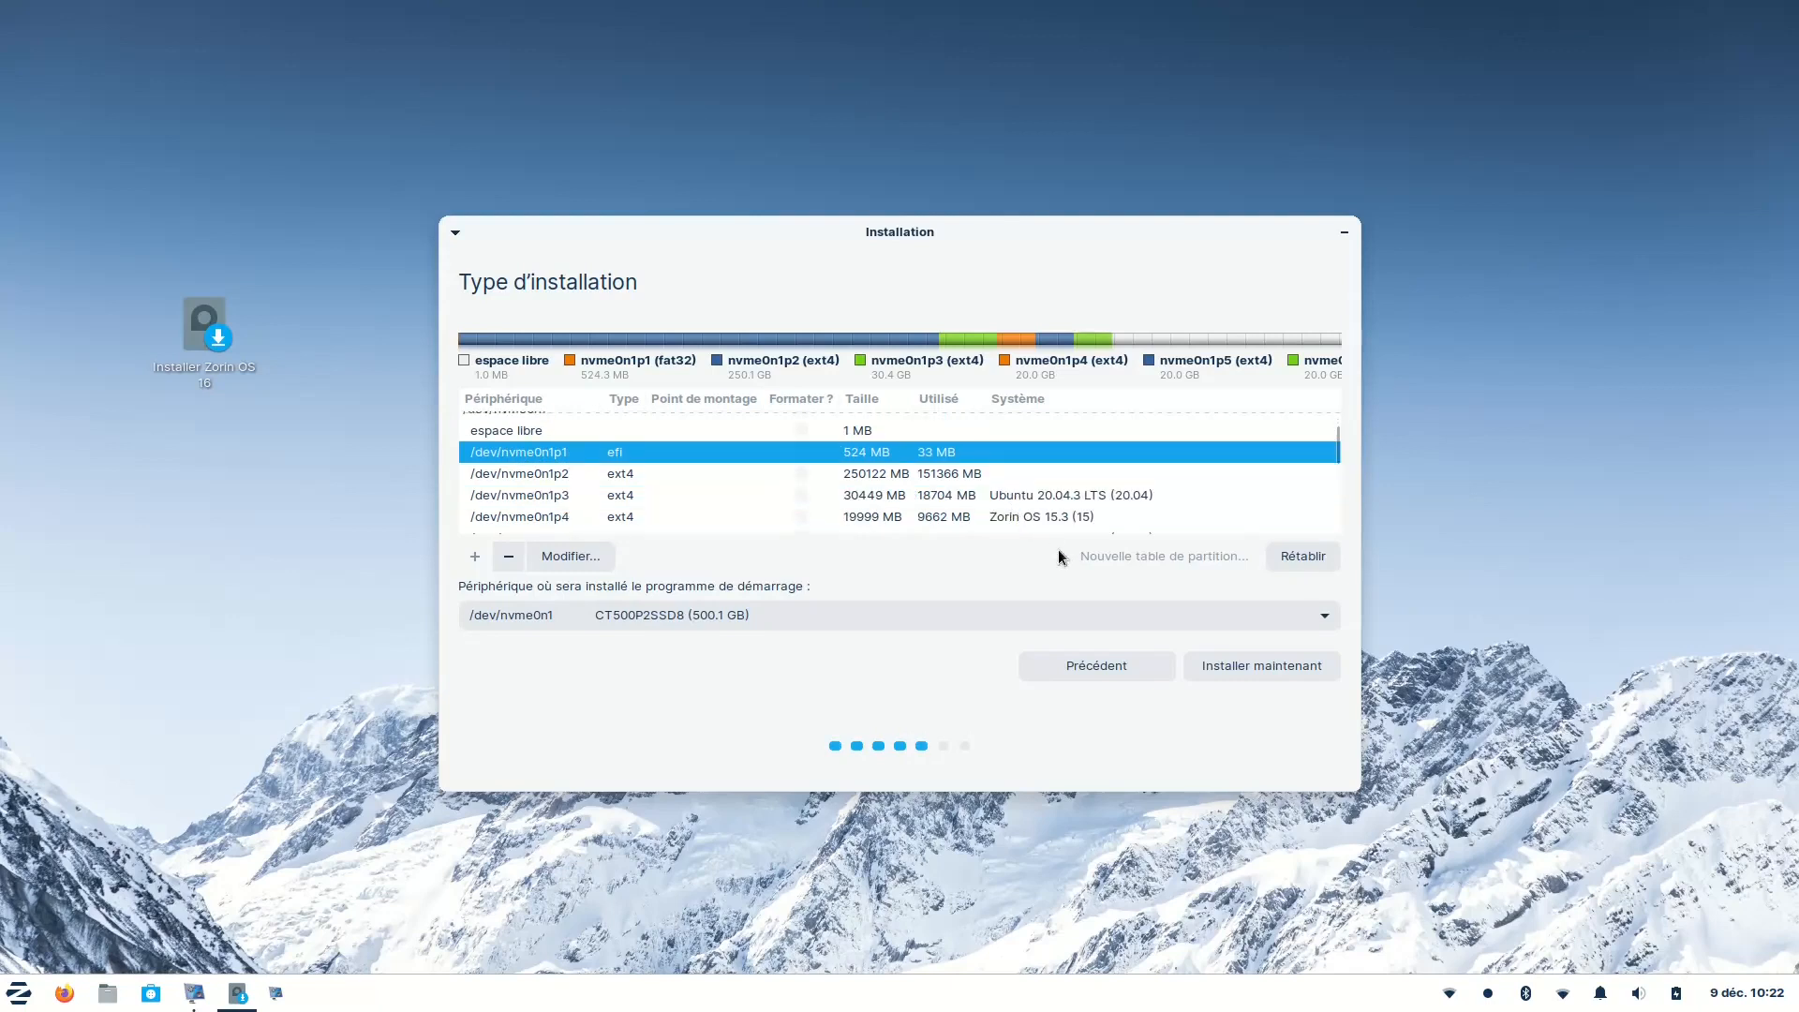
Step: Start the installation, confirm writing the partition changes to disk, and proceed to the user account form
left_click(1243, 663)
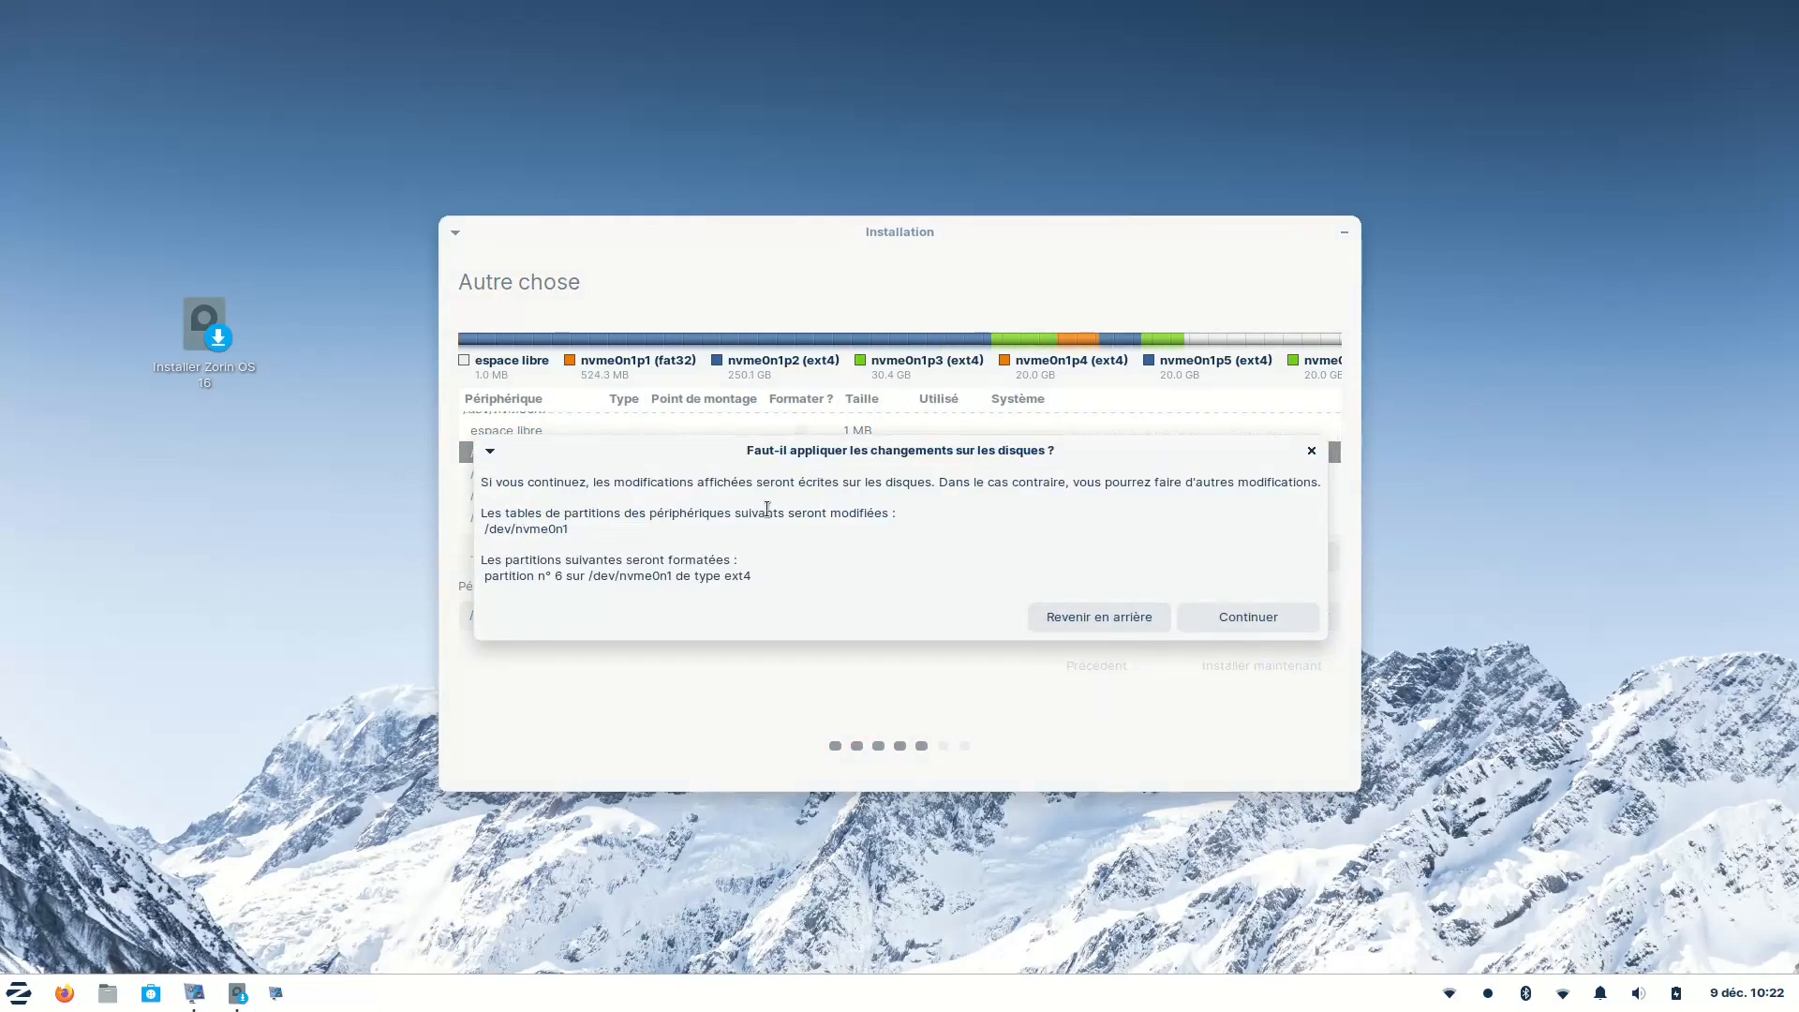
left_click(1245, 616)
left_click(1258, 665)
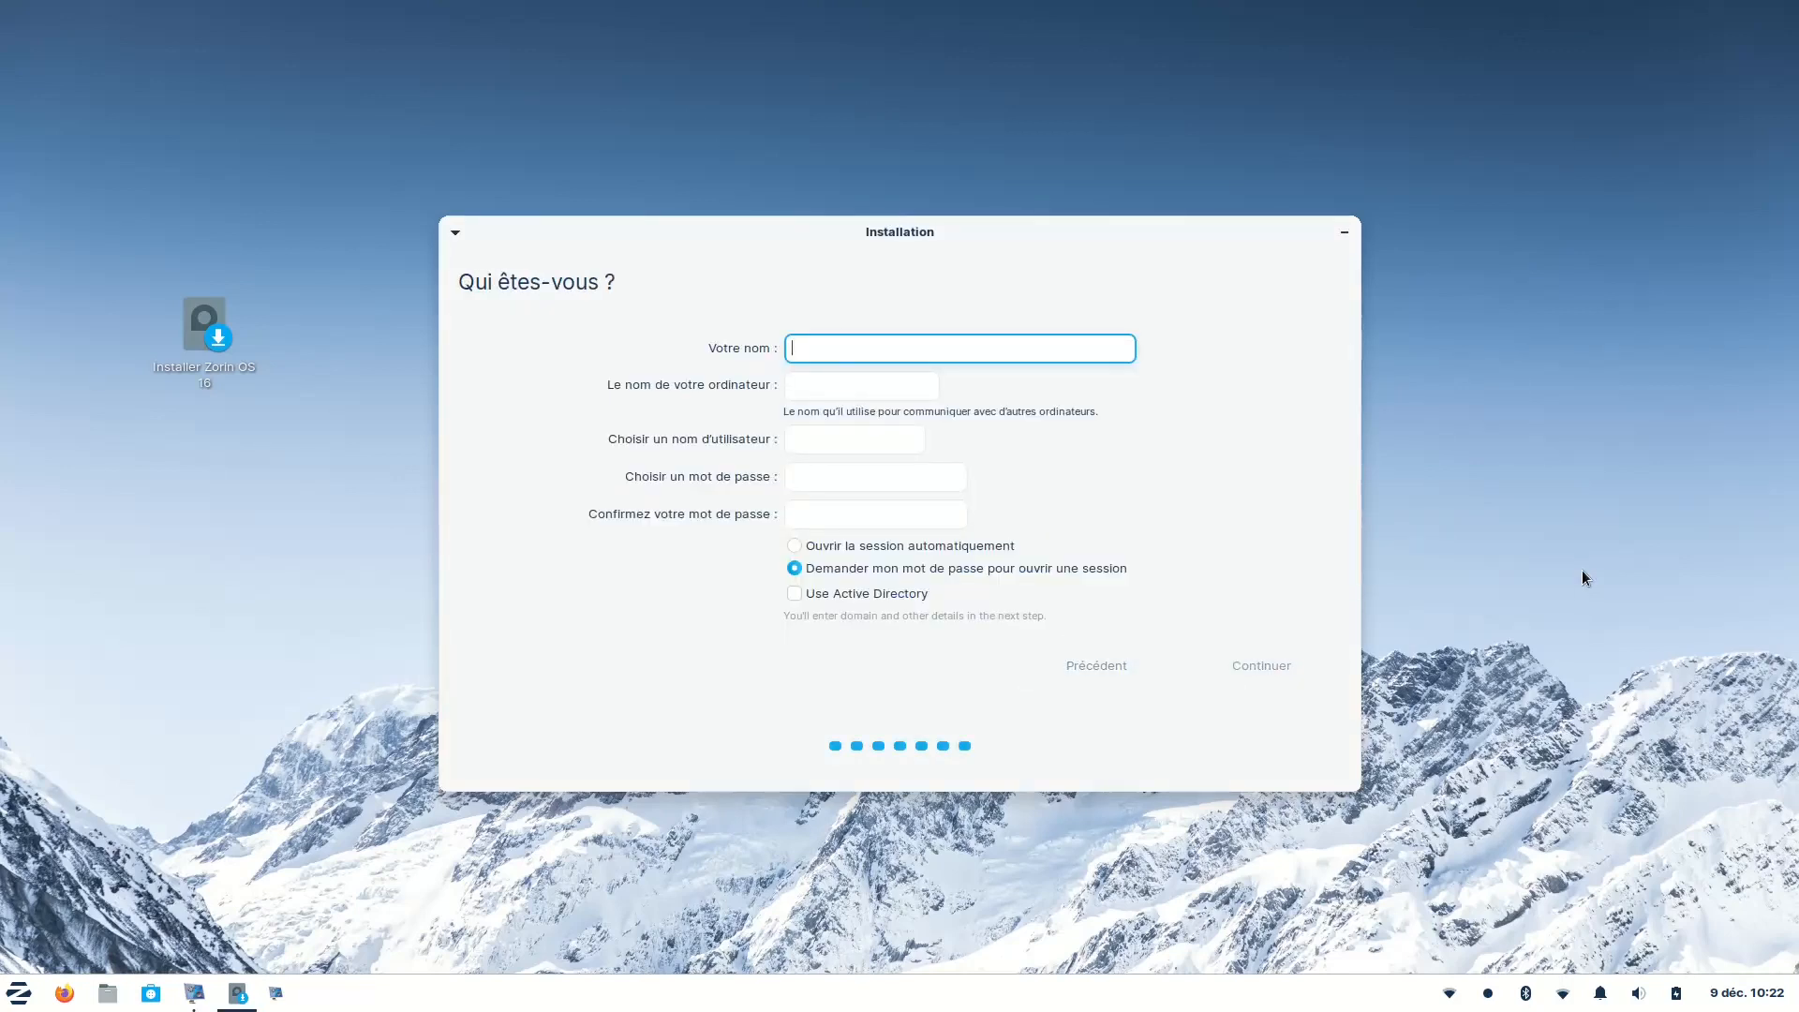
Step: Enter the user's name and account password with password-protected login, complete the installation, and choose to continue testing the live session
type("Micka")
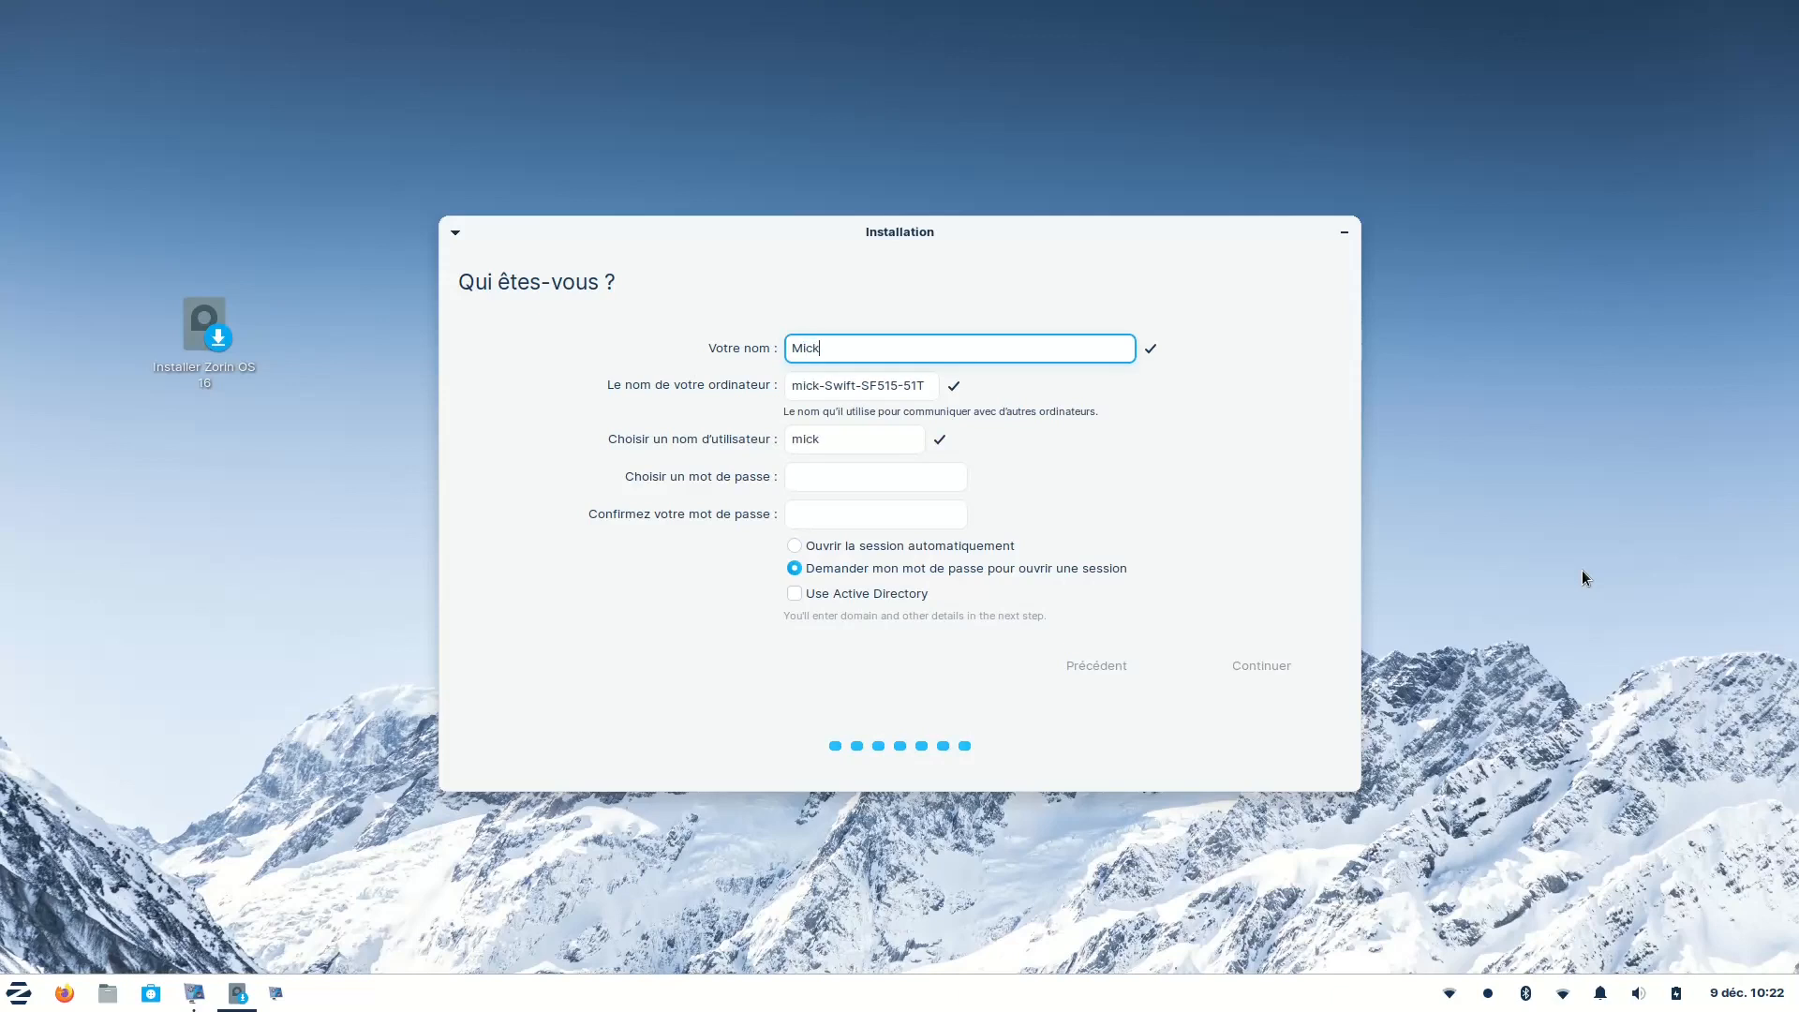
type("ël")
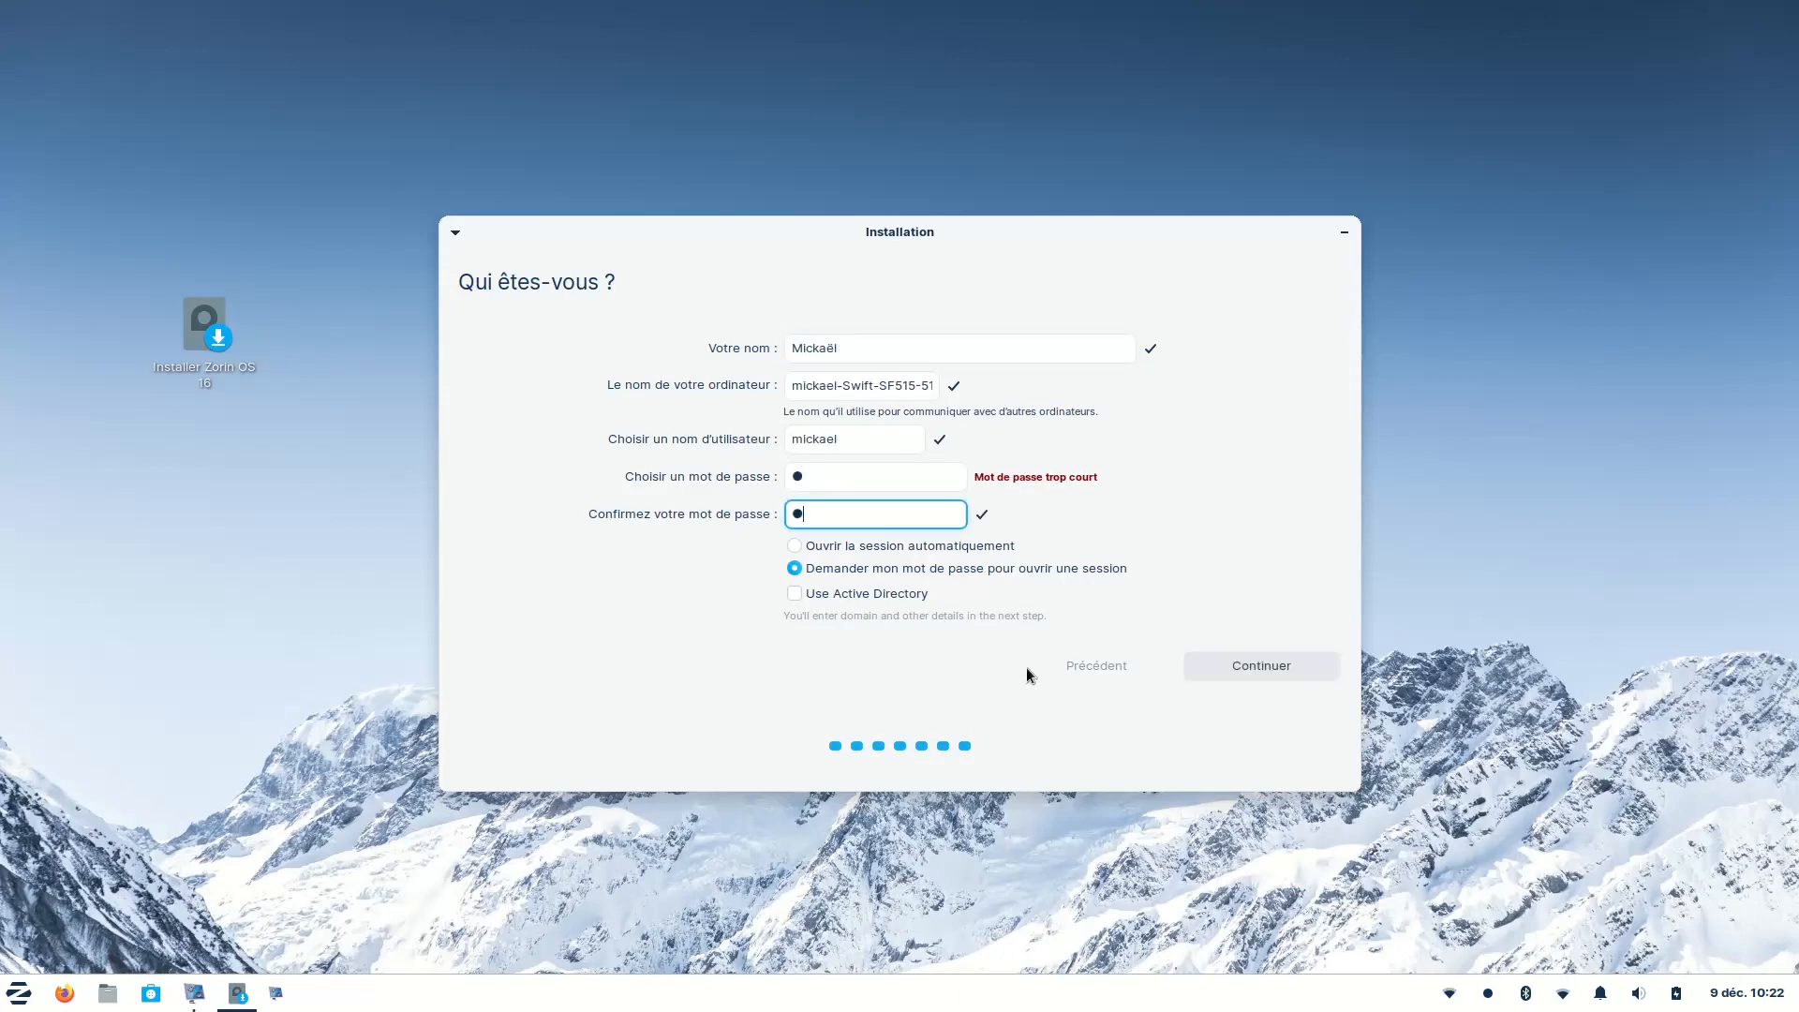
left_click(1235, 665)
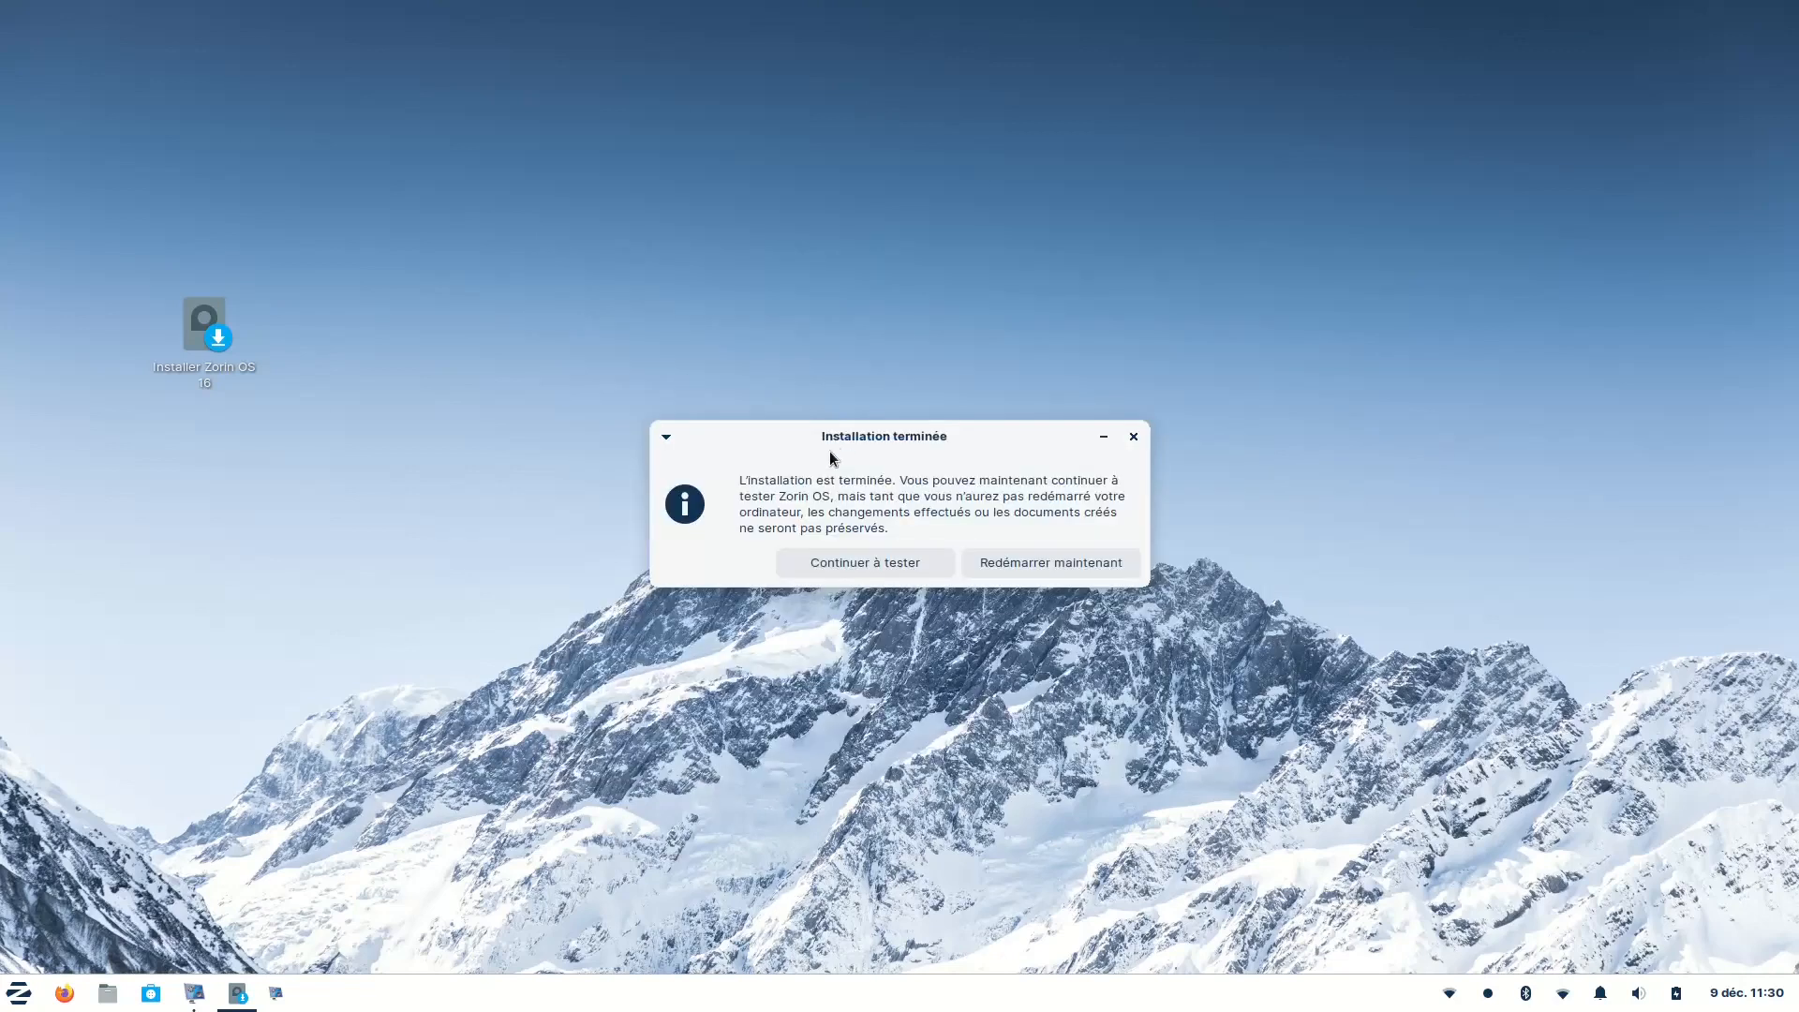
left_click(831, 562)
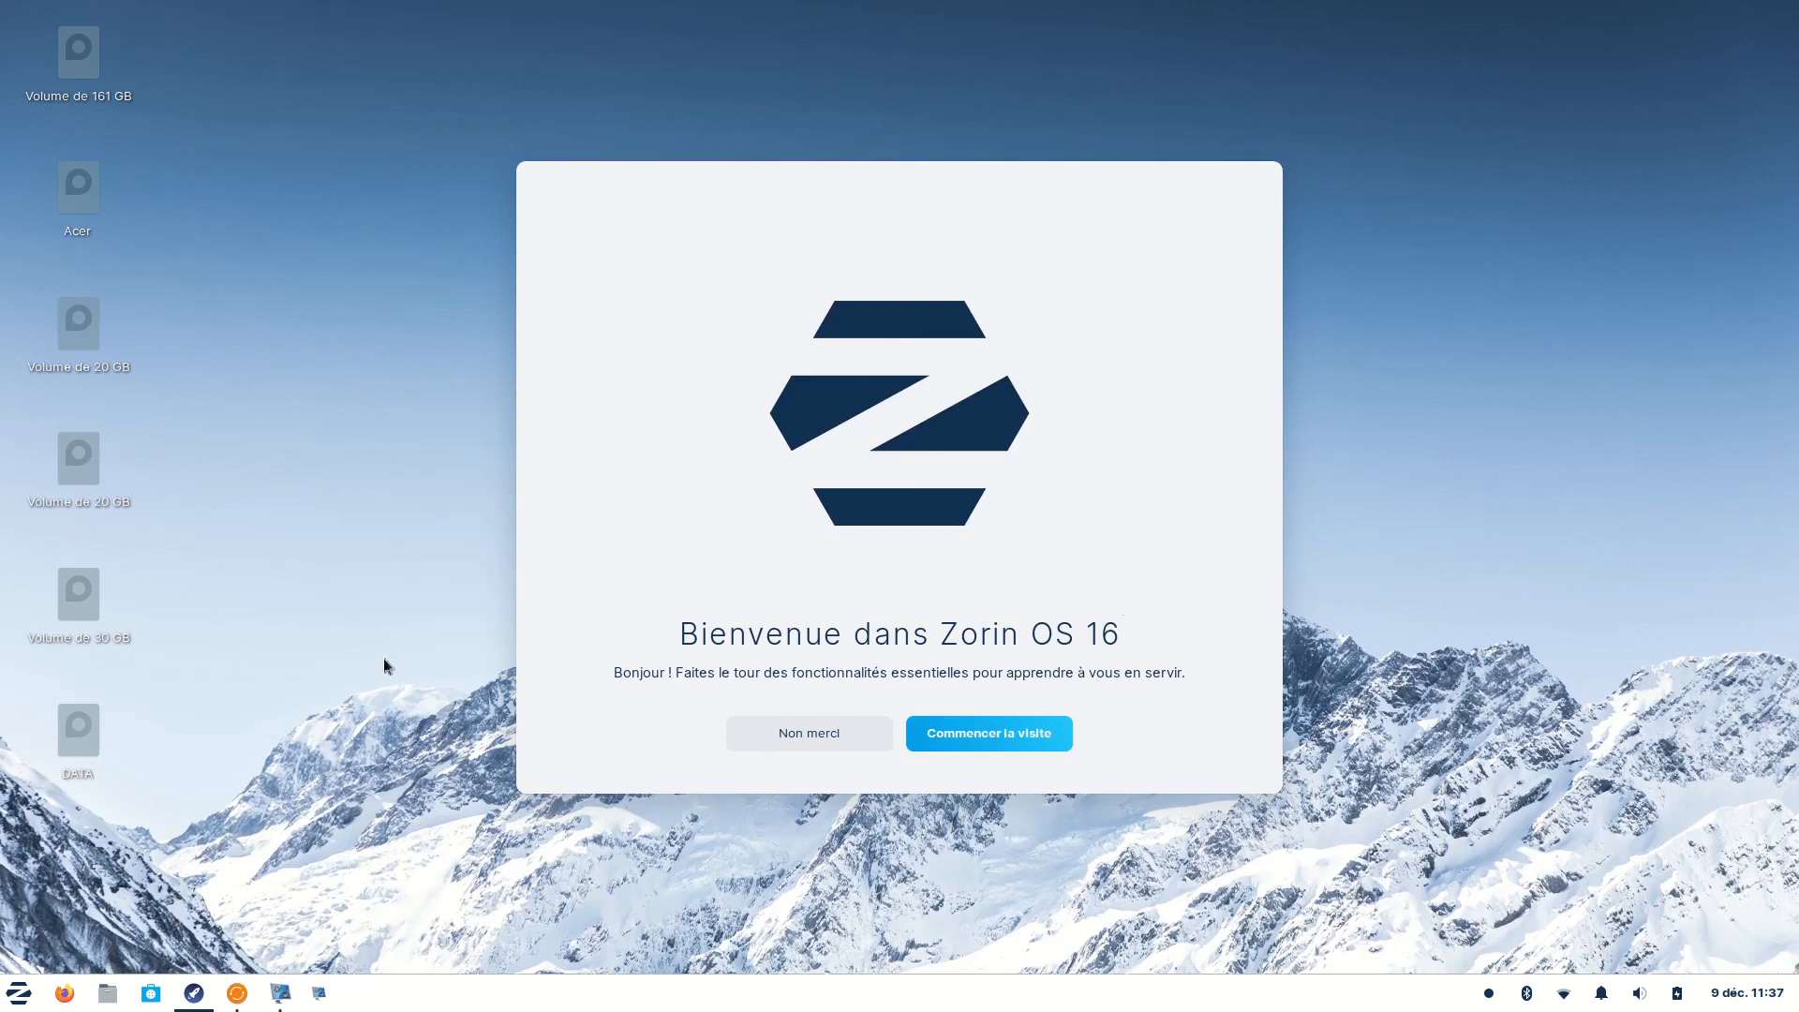
Step: View the installed system's application menu and follow the welcome tour up to the Zorin Appearance page
left_click(17, 994)
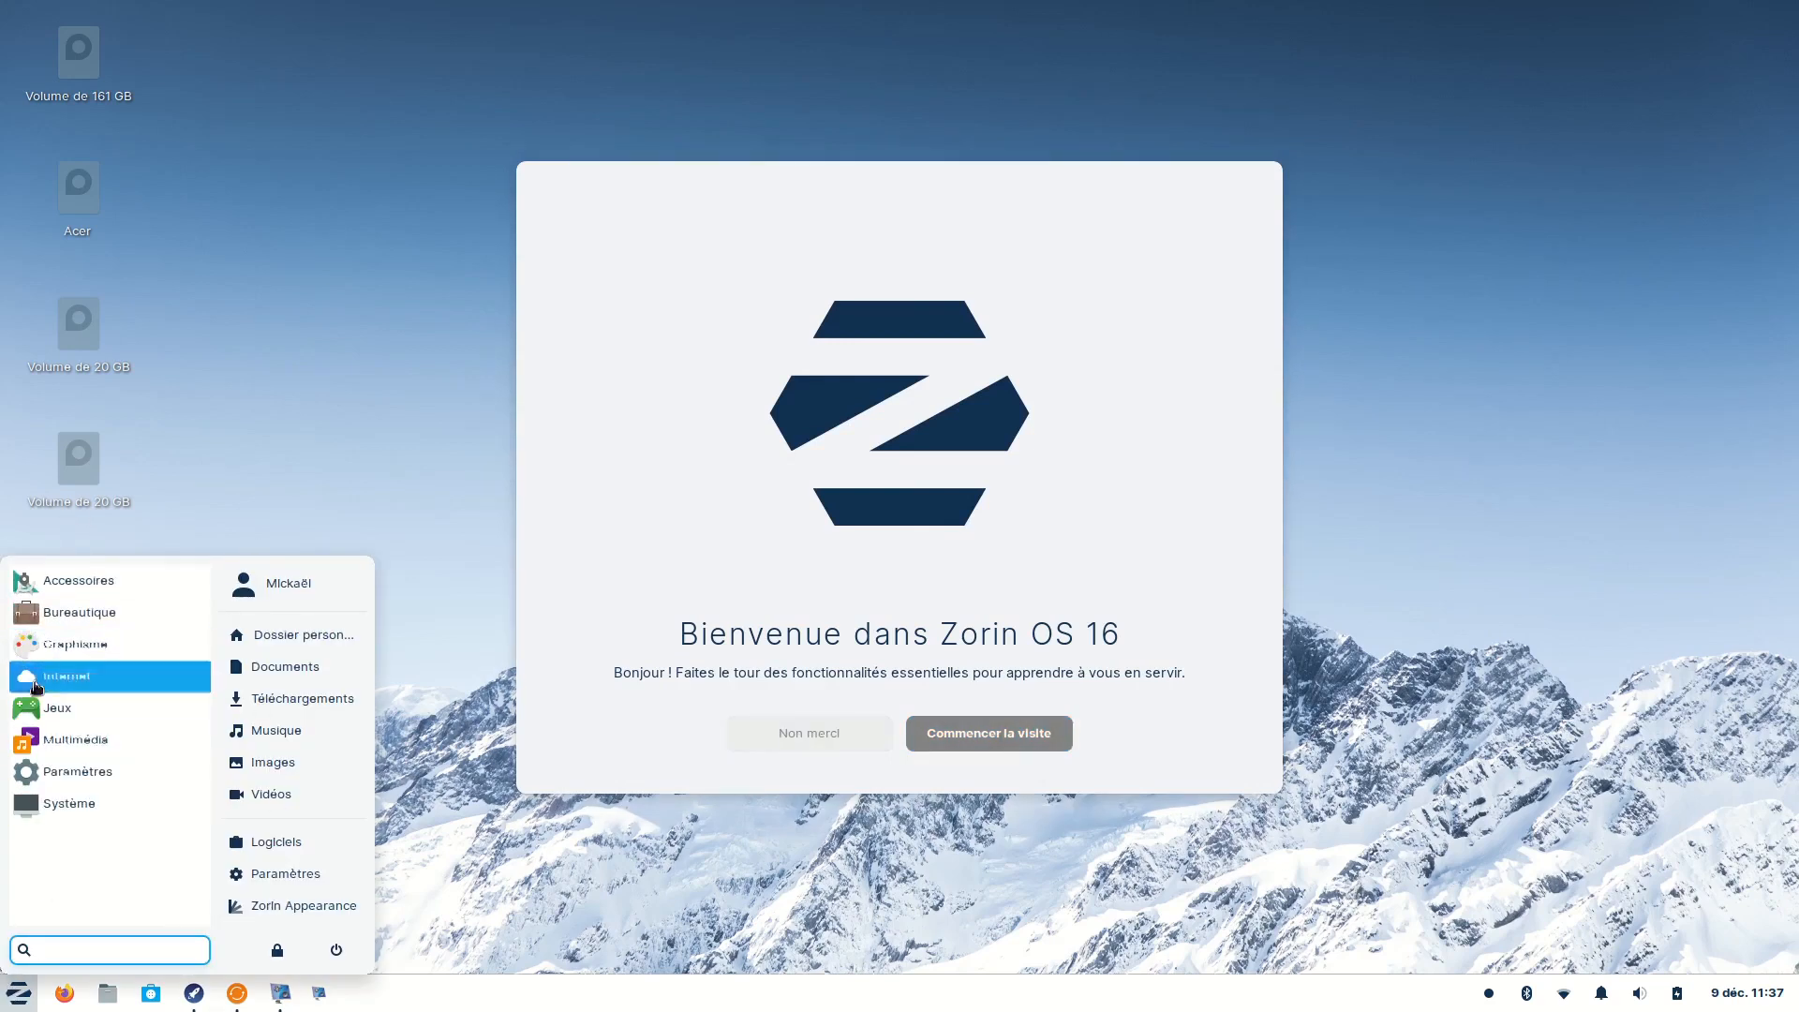
left_click(685, 883)
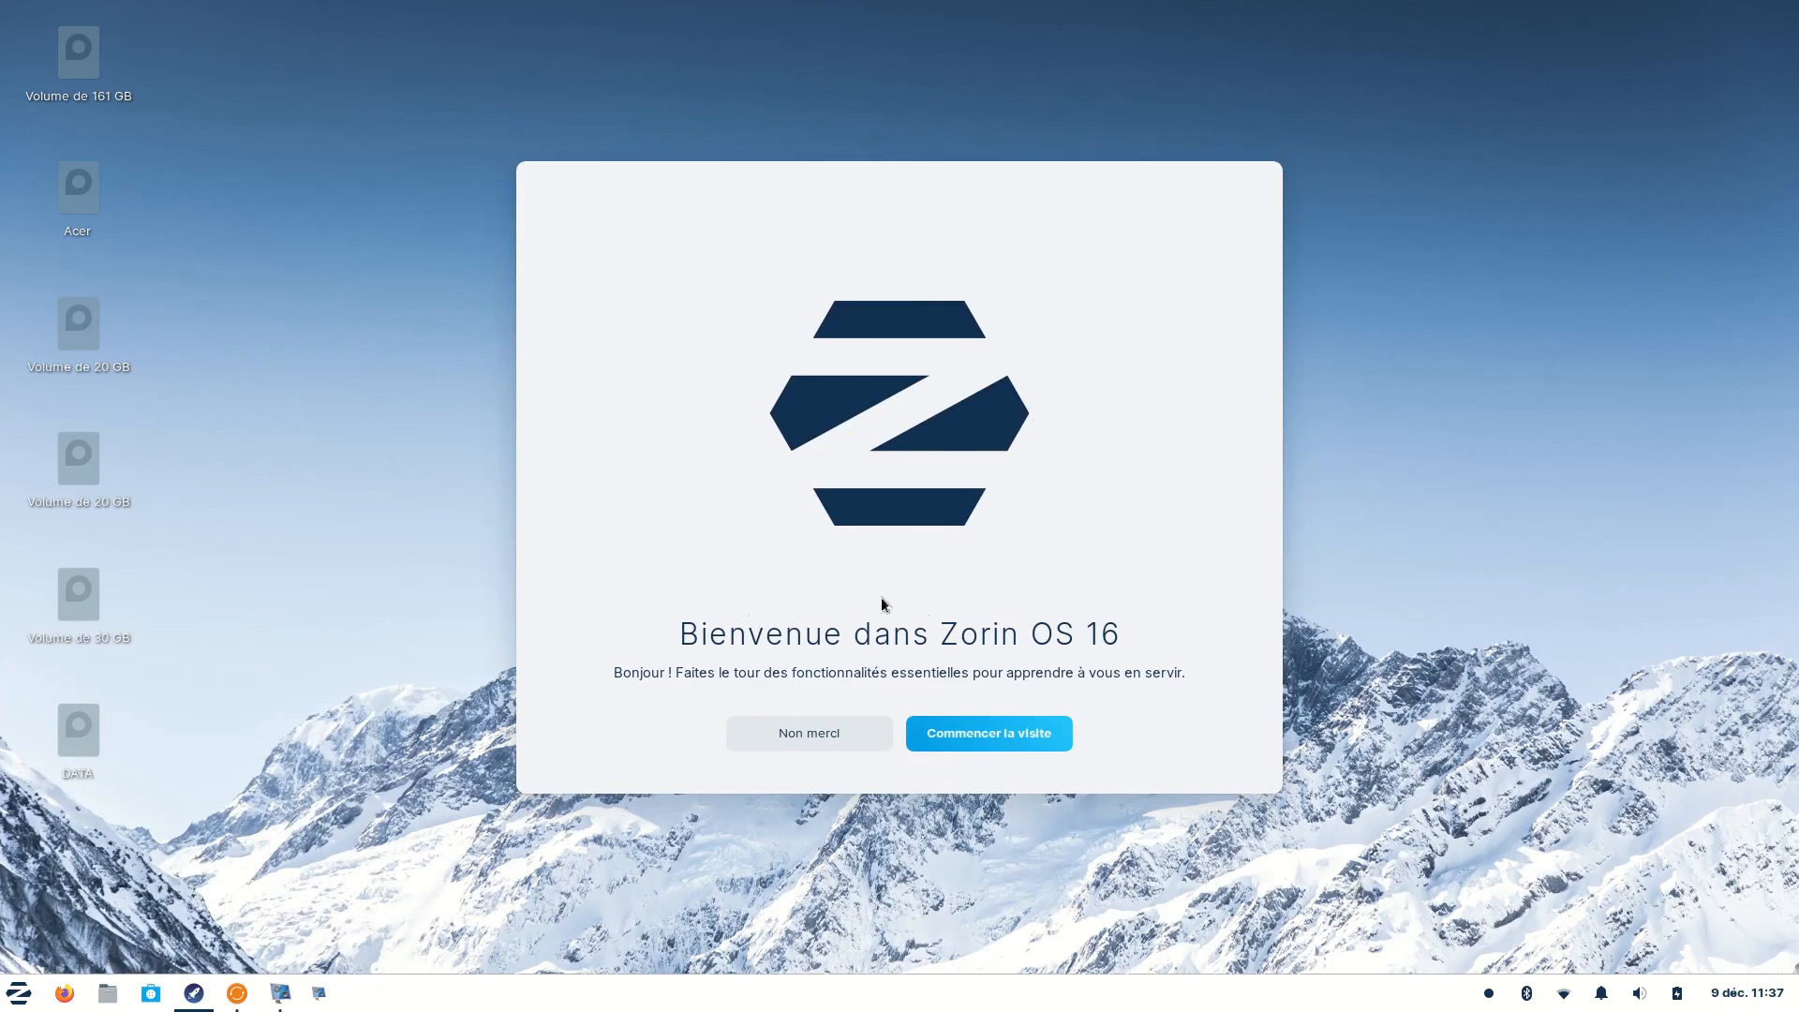
left_click(977, 733)
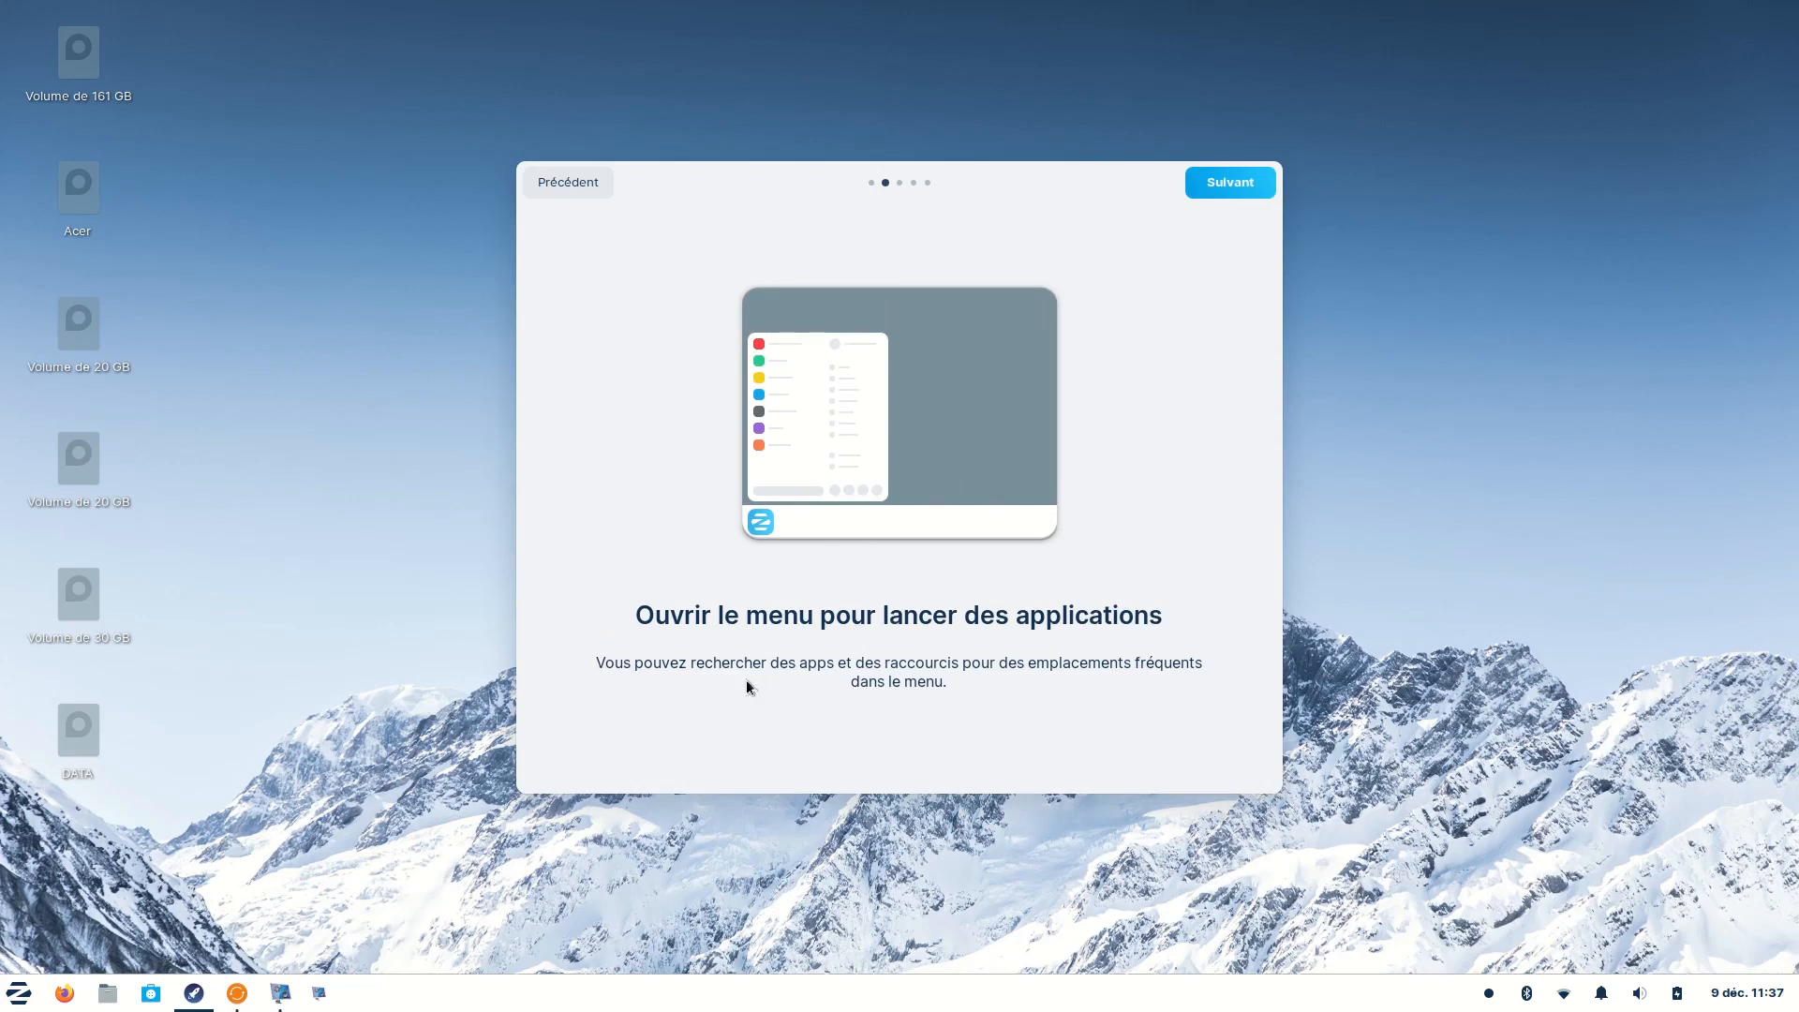
left_click(34, 1007)
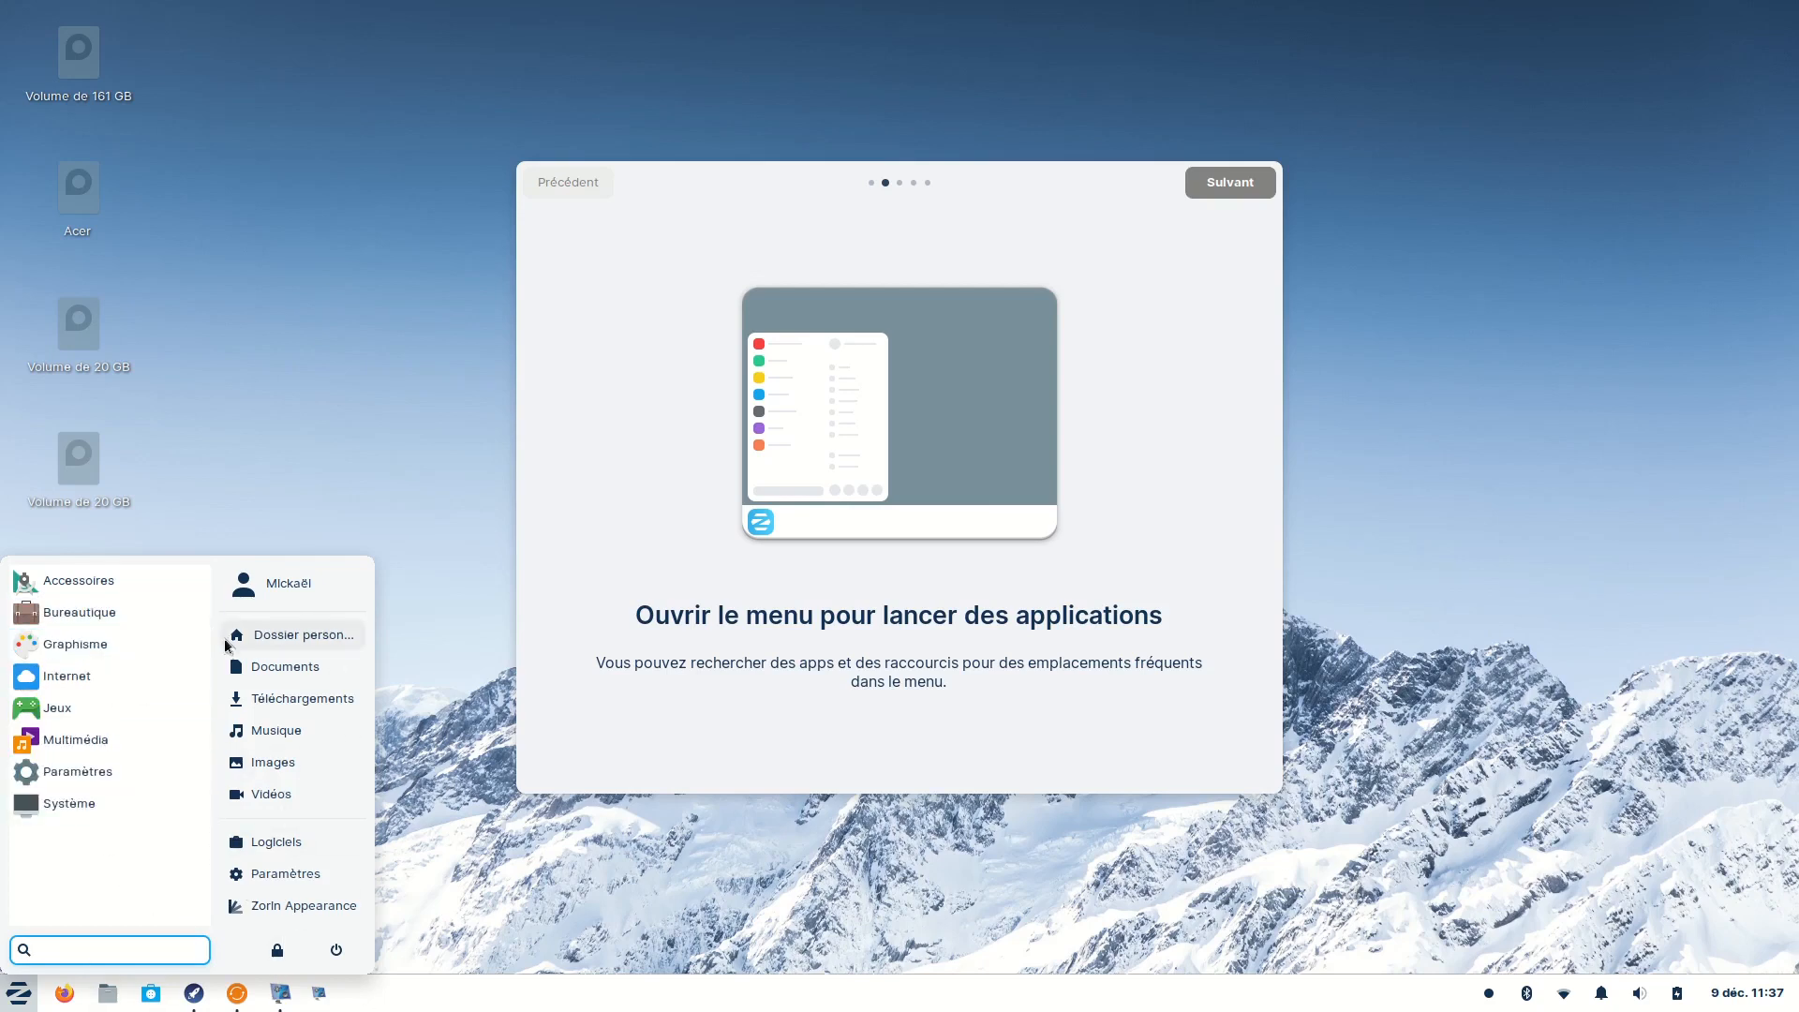
left_click(637, 886)
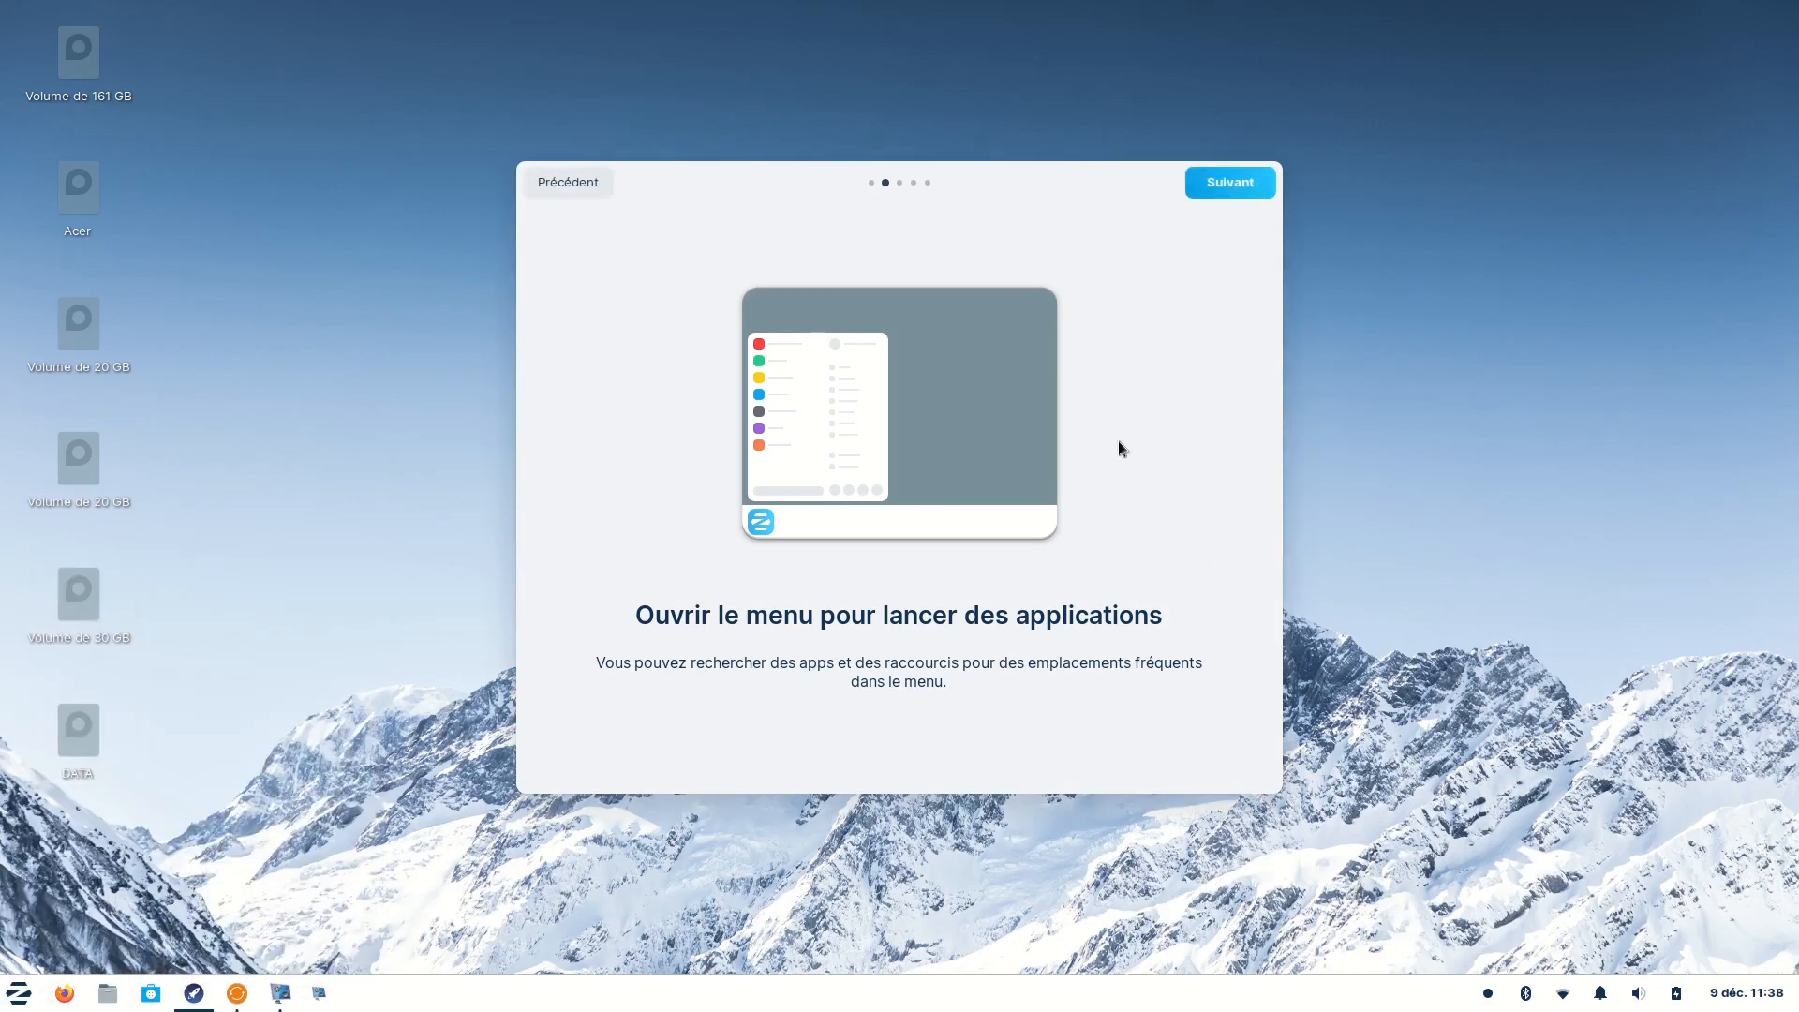
left_click(1233, 184)
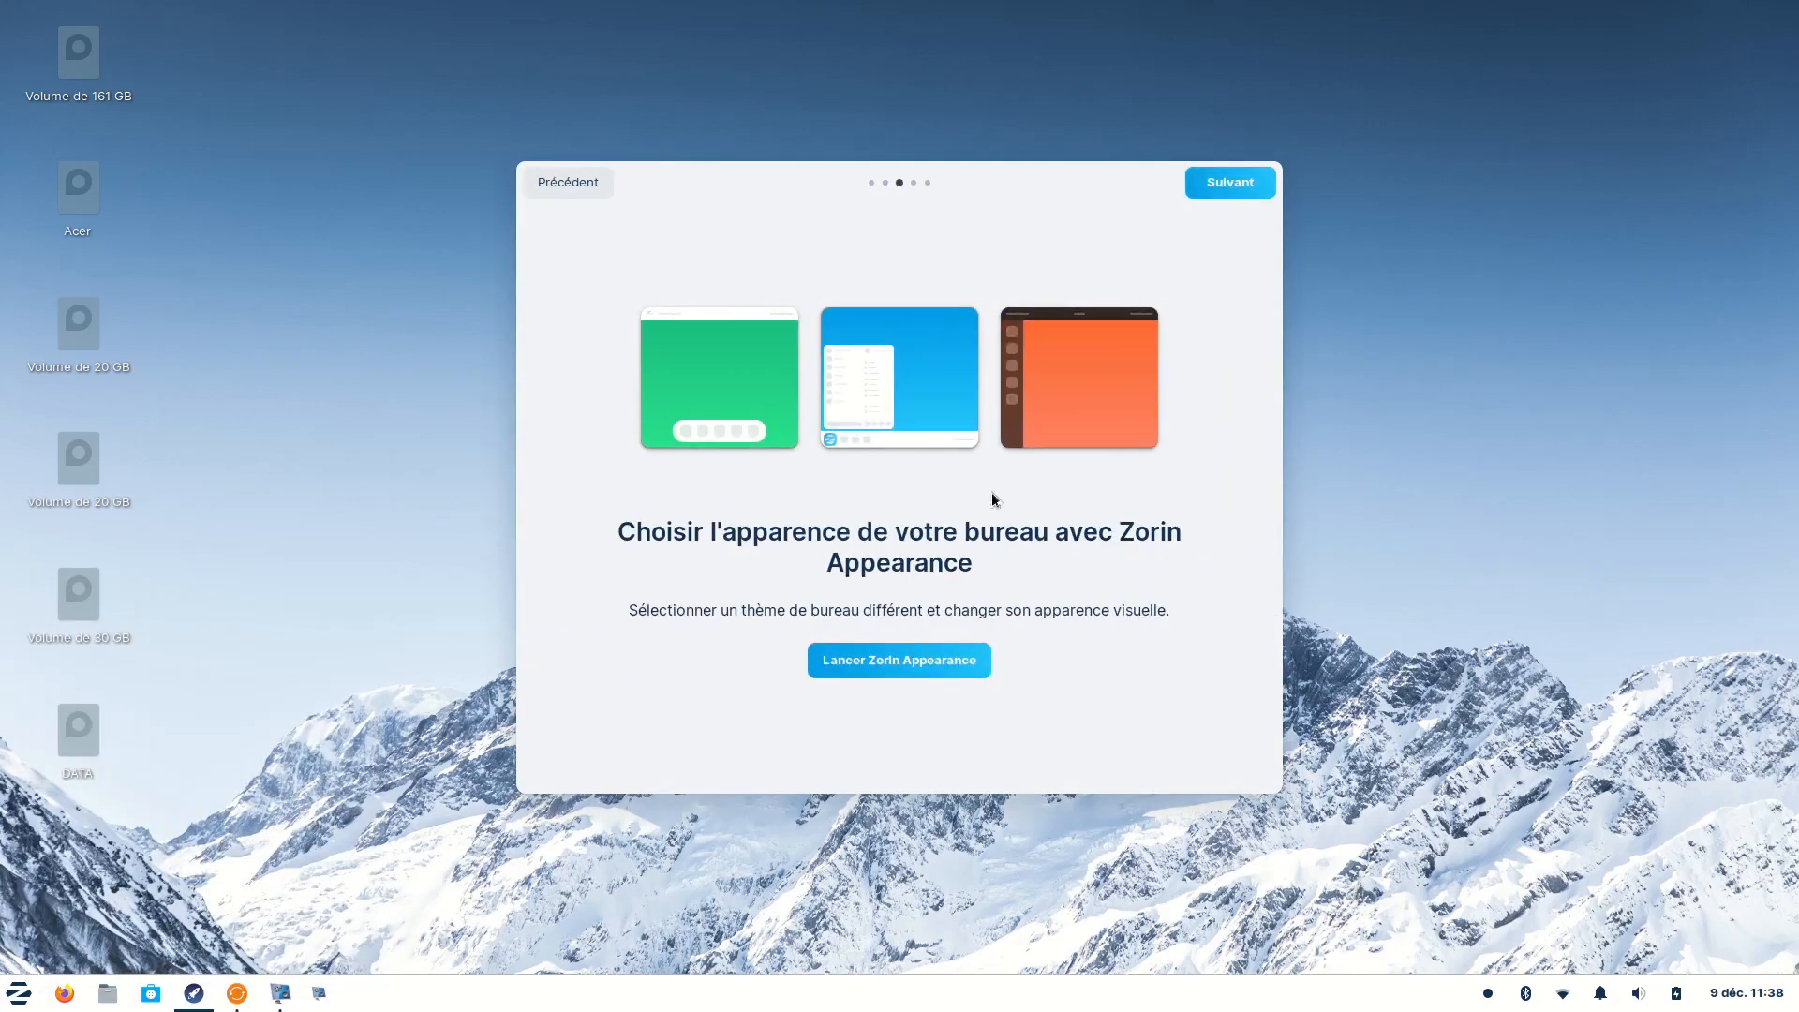
Step: Launch Zorin Appearance from the tour and try switching back and forth between the two available desktop layouts
left_click(879, 665)
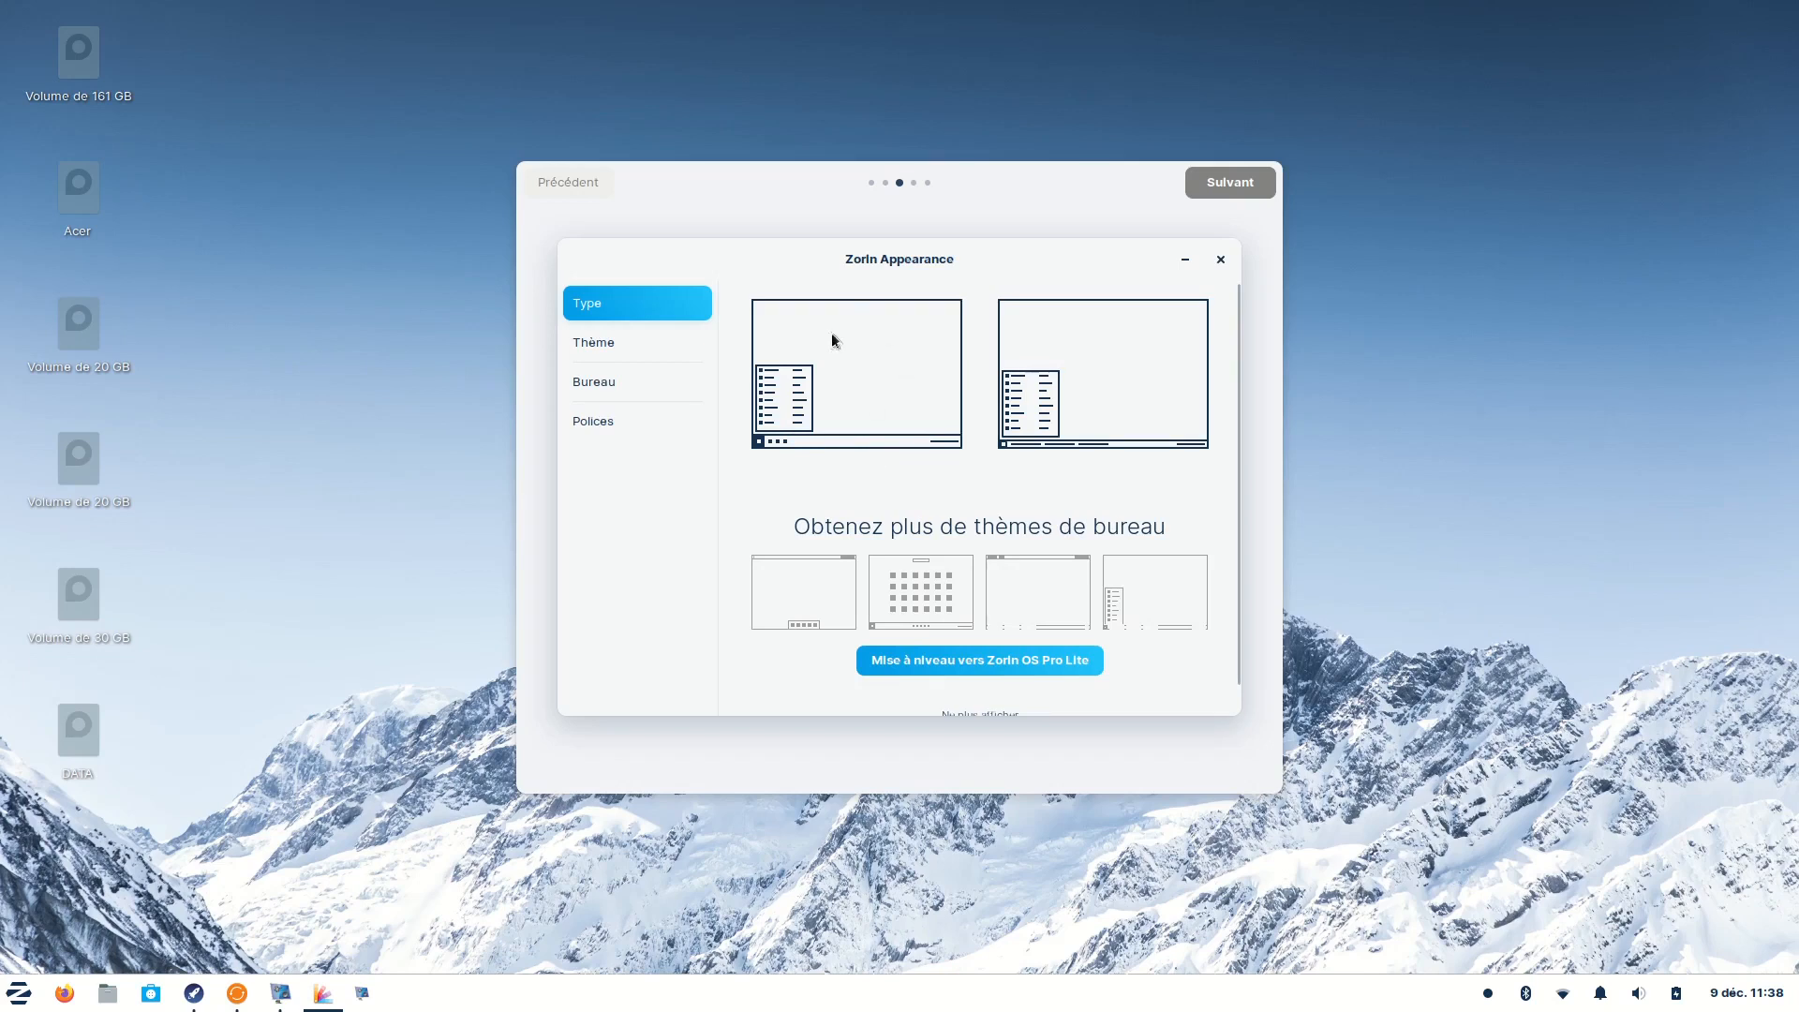
left_click(1089, 374)
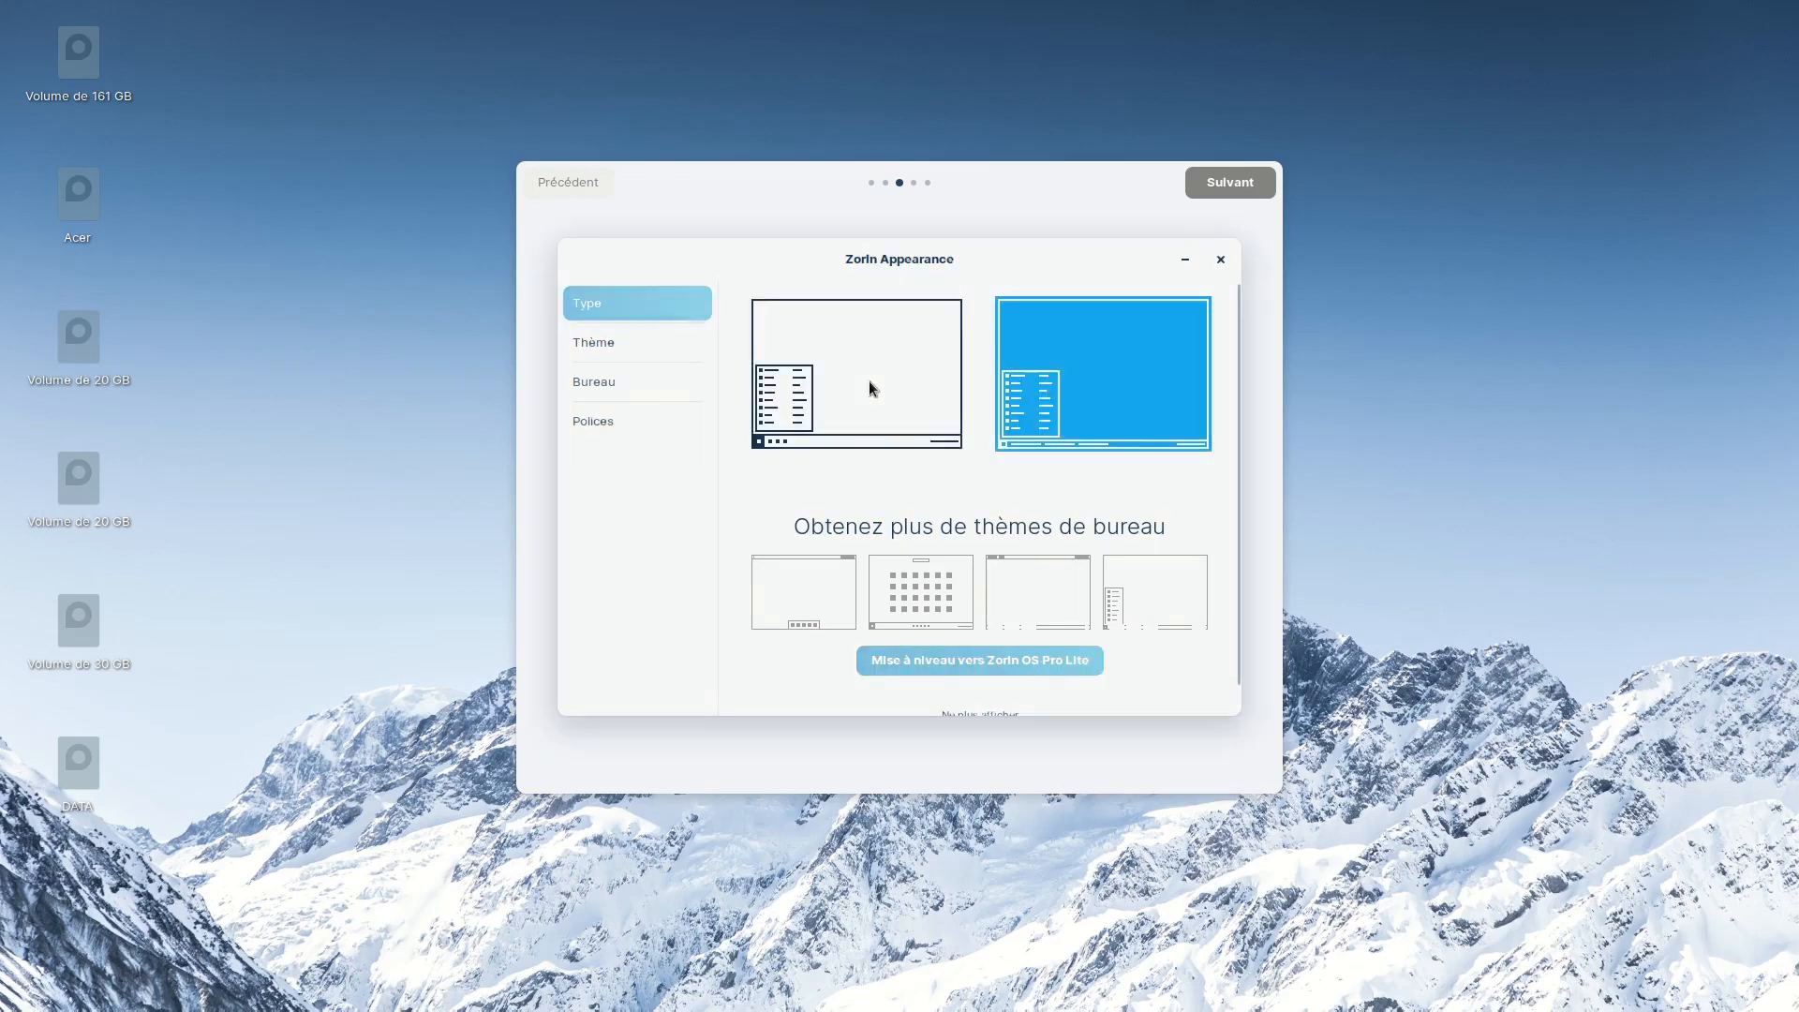
left_click(885, 419)
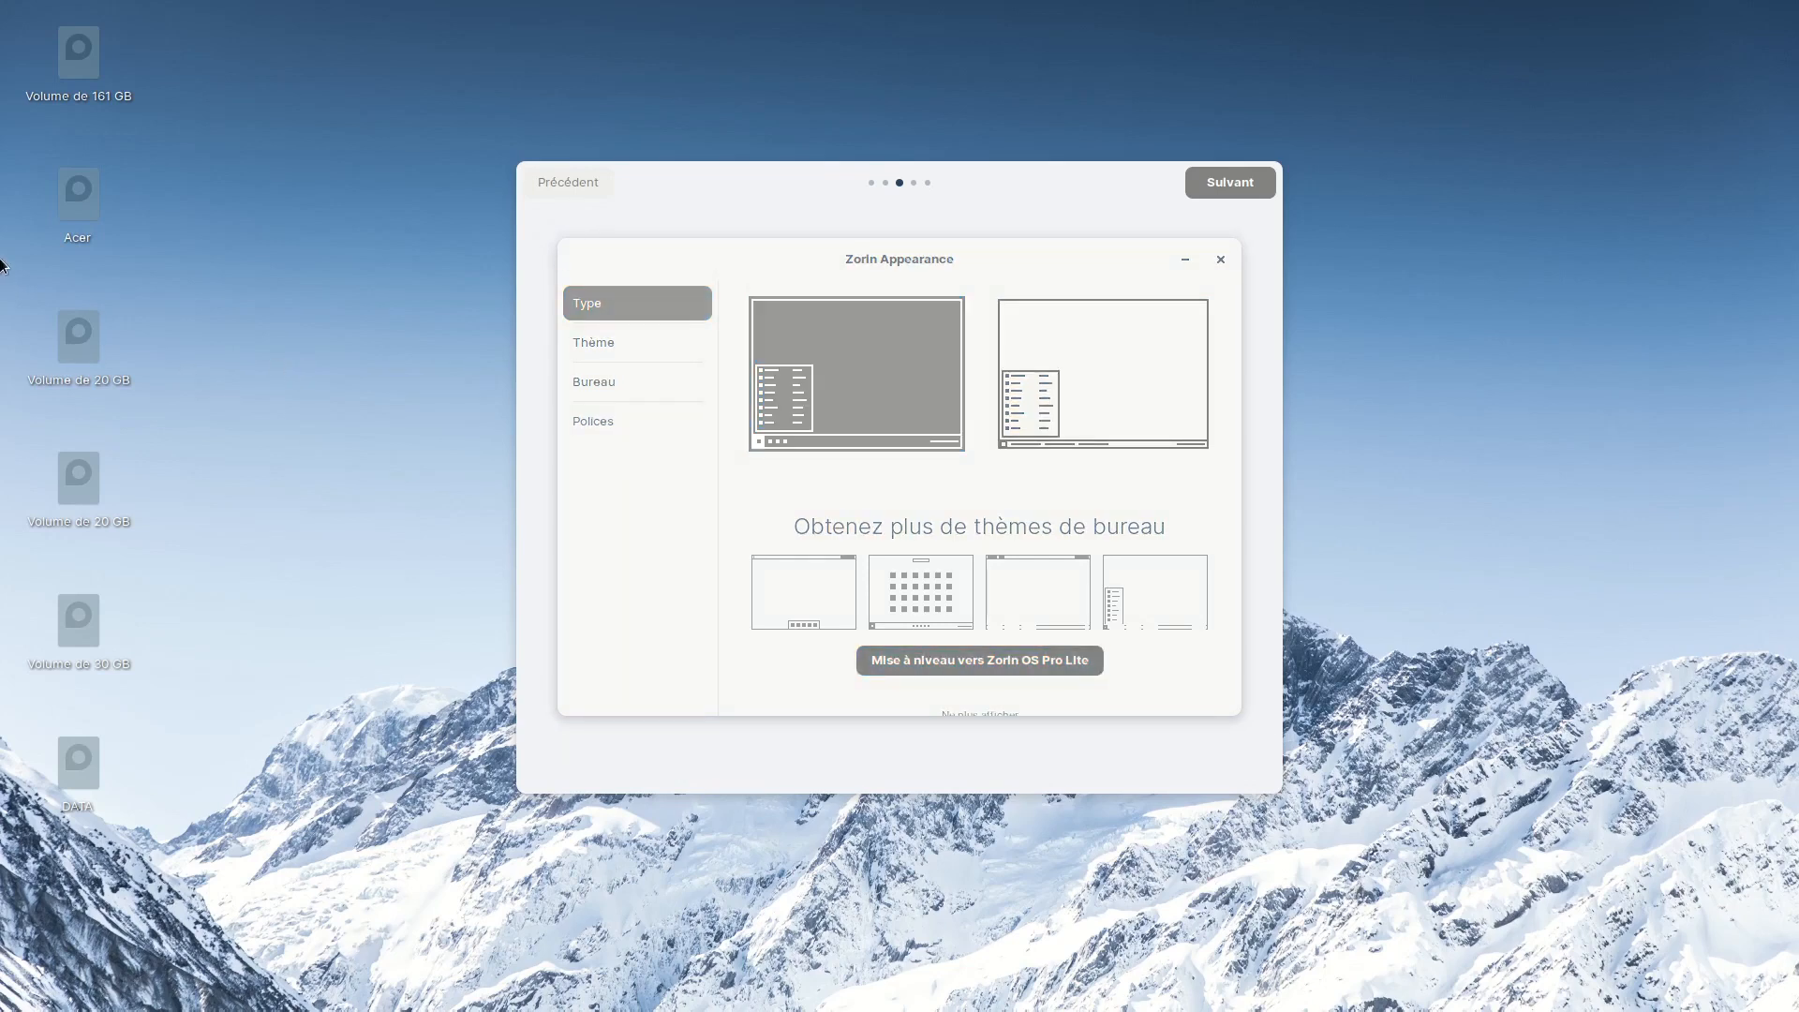
left_click(1085, 434)
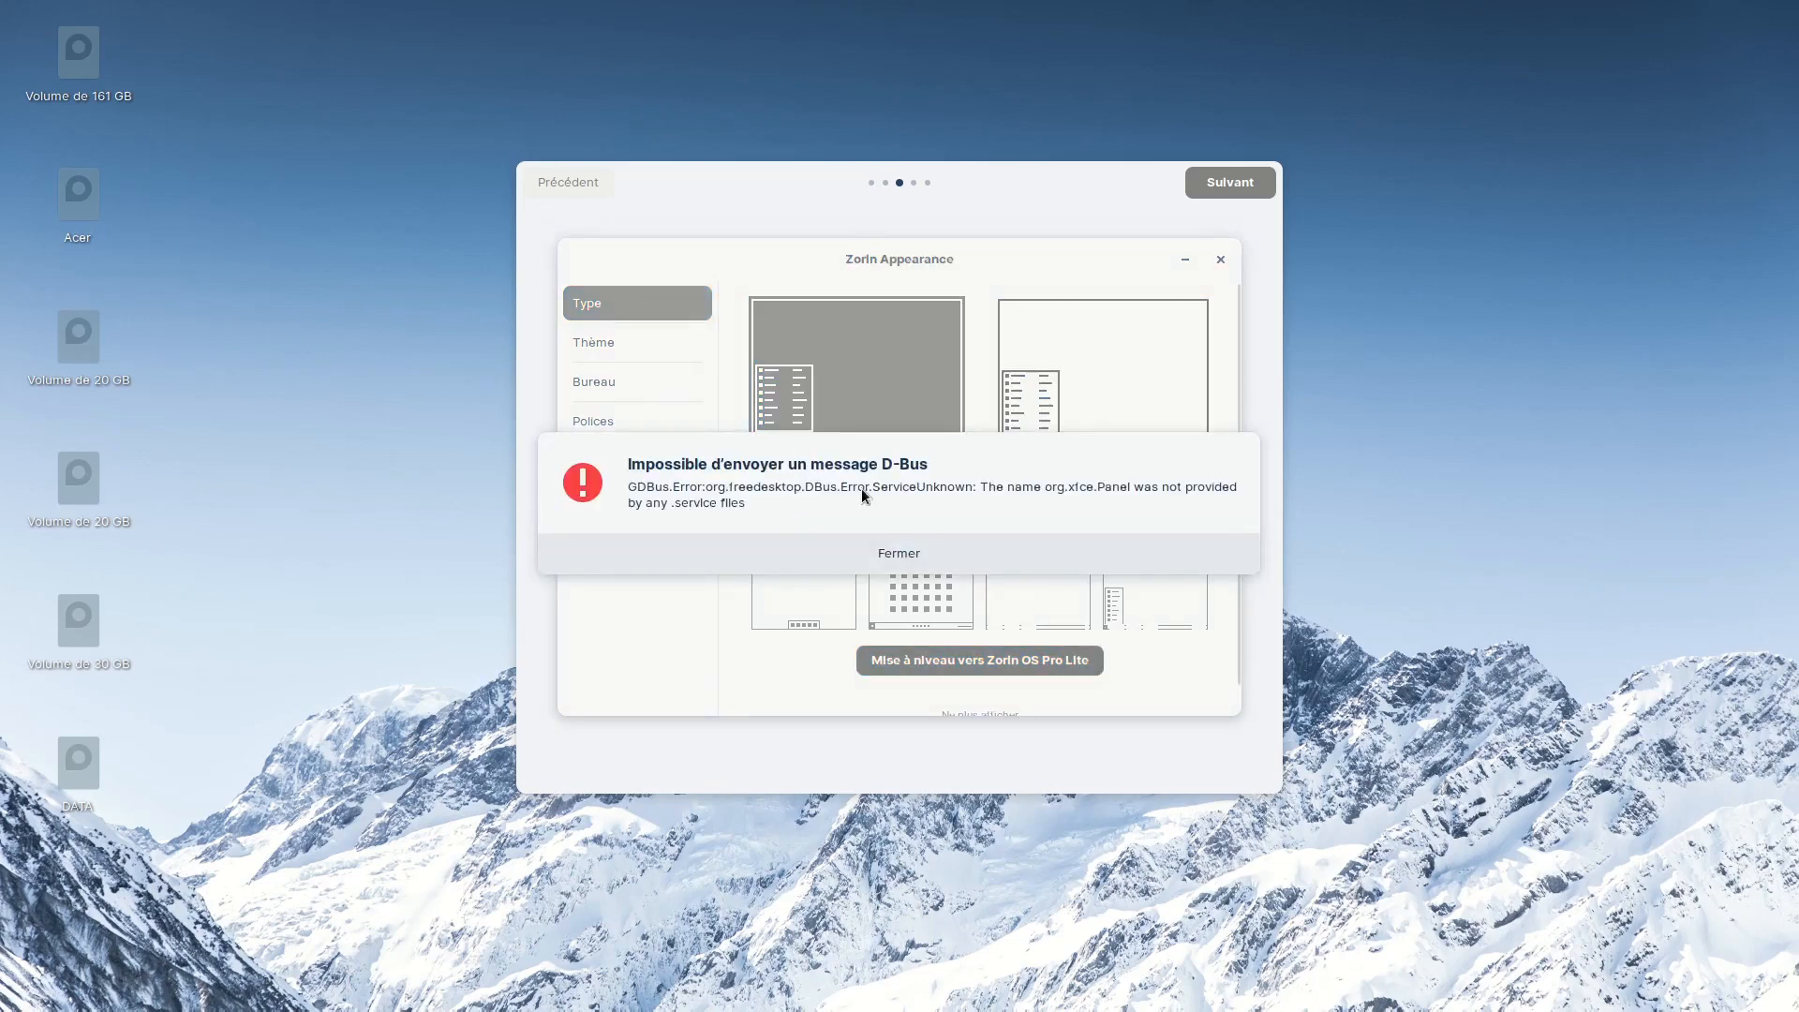
left_click(928, 553)
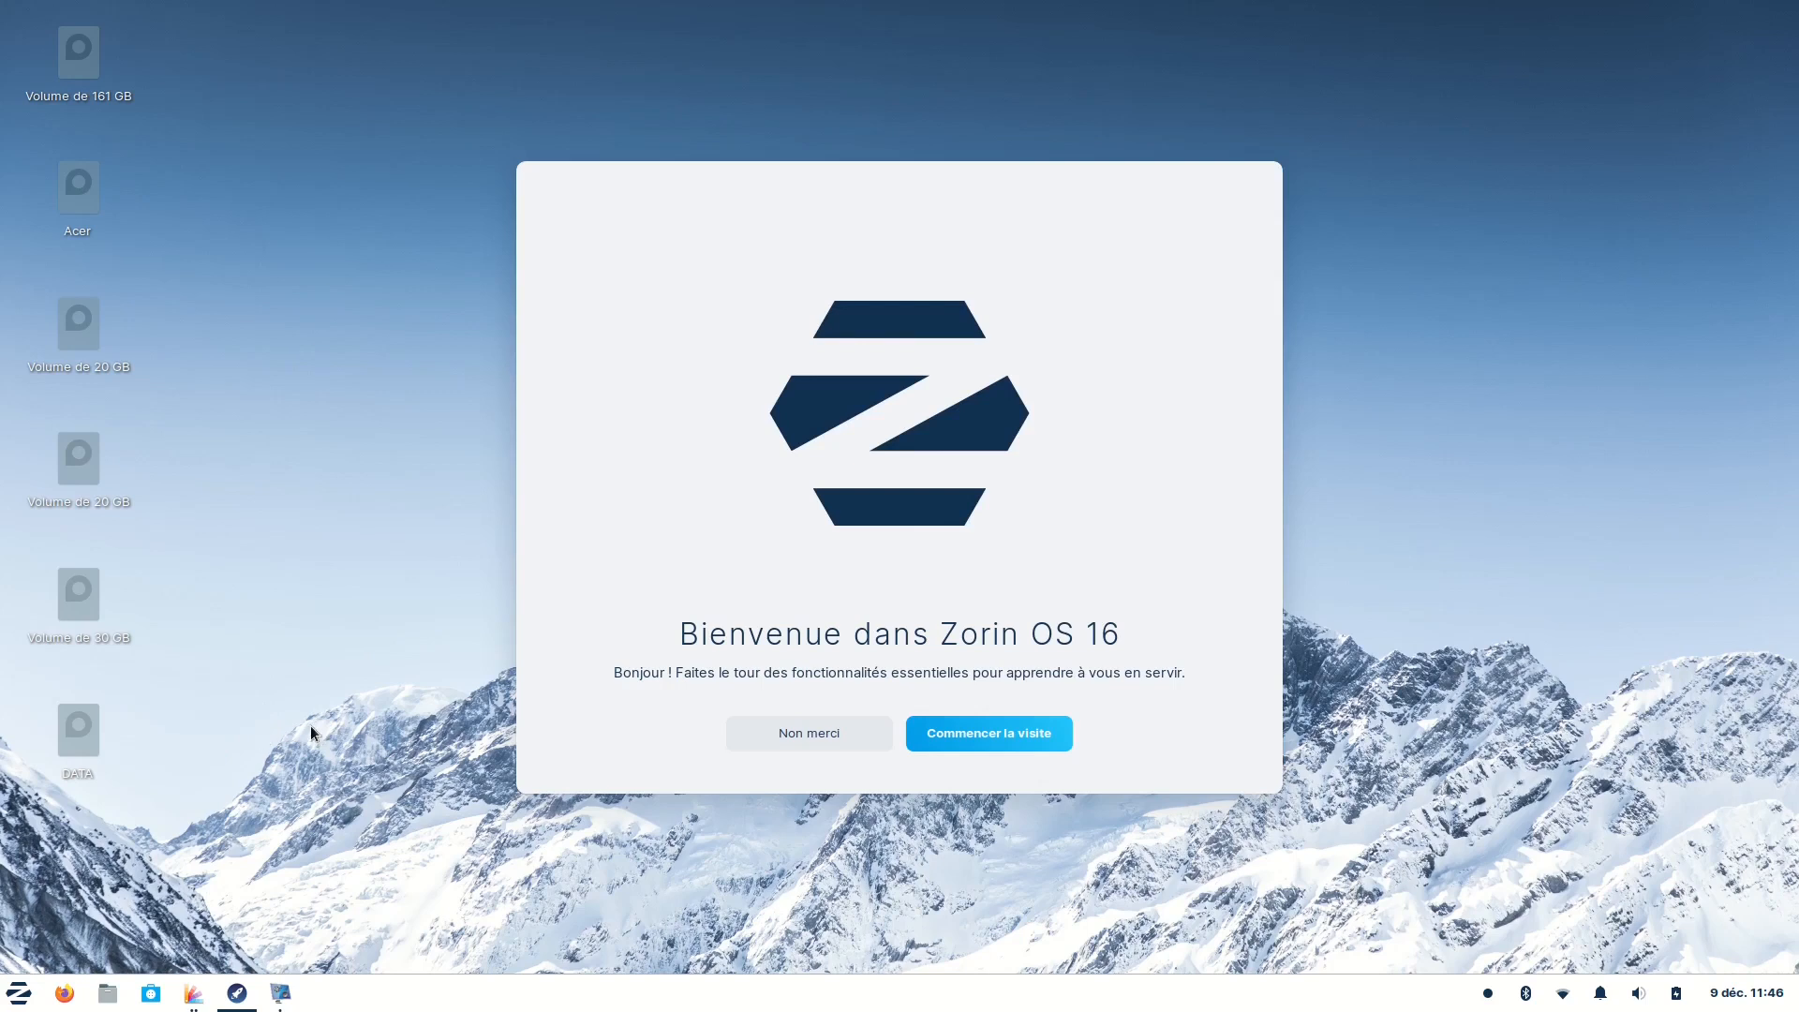
Step: Search the application menu for "mise" and open the Gestionnaire de mises à jour
left_click(6, 995)
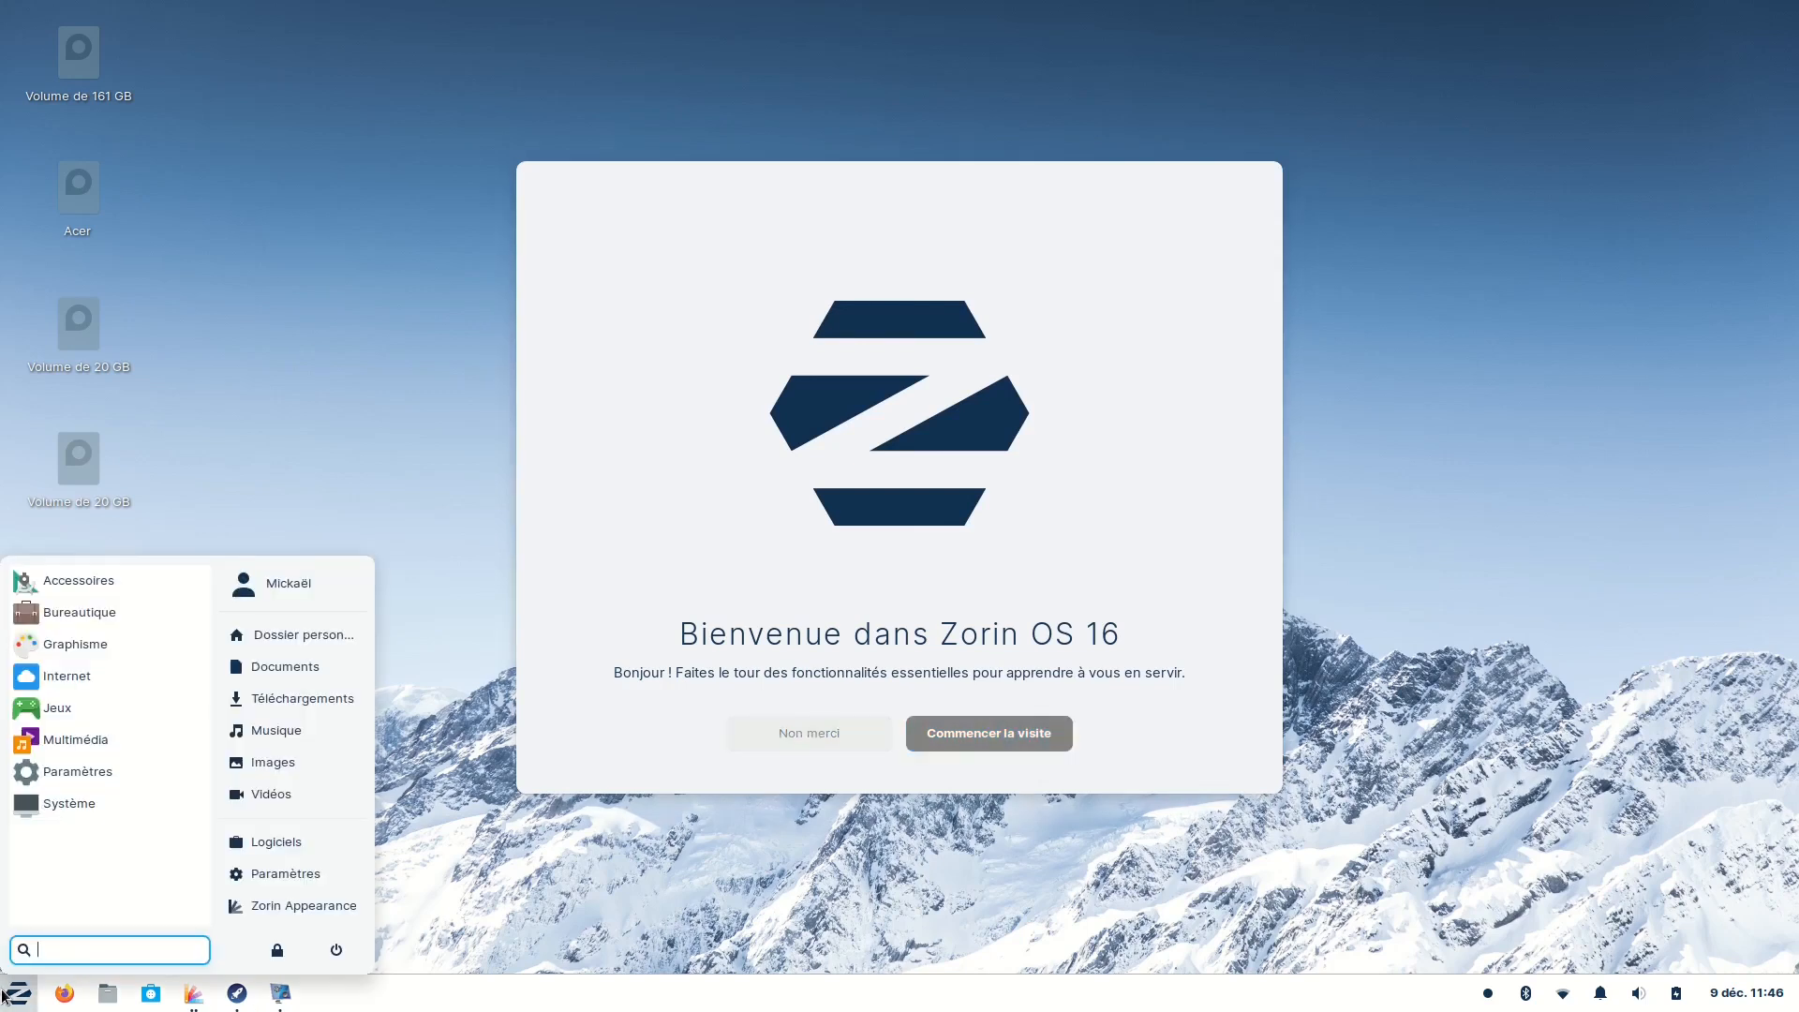
type("mise")
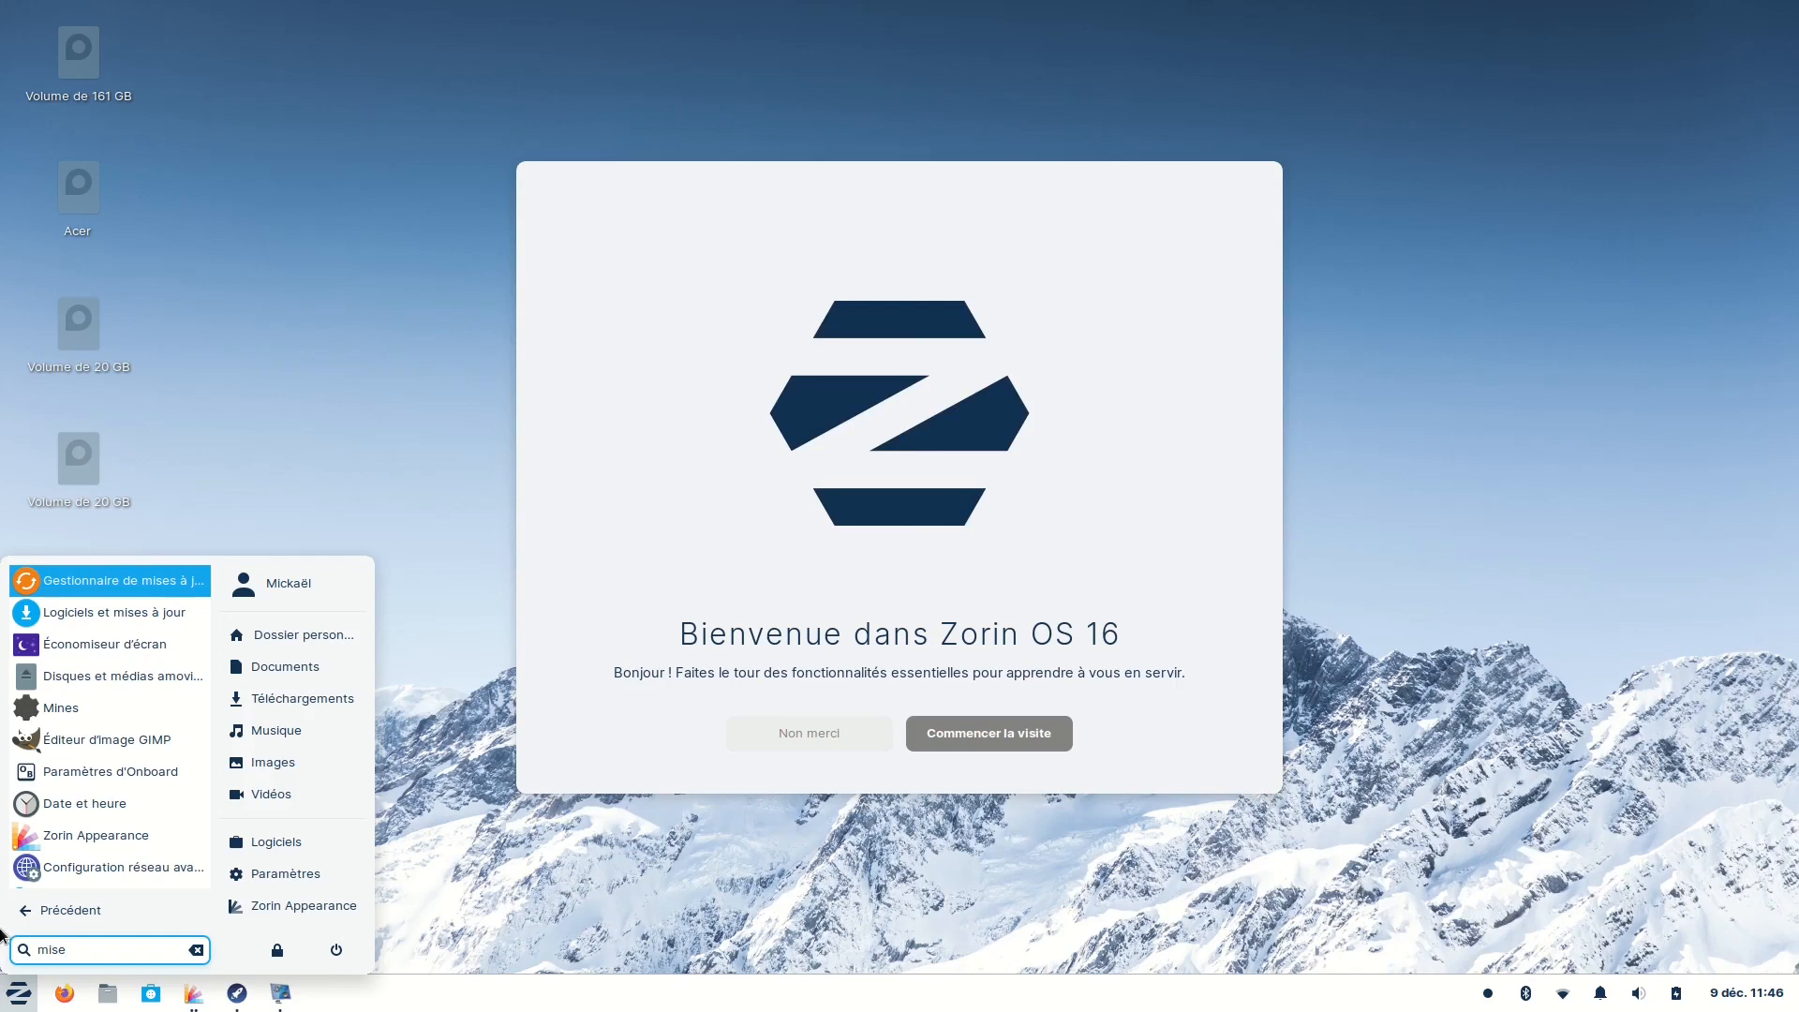
left_click(78, 583)
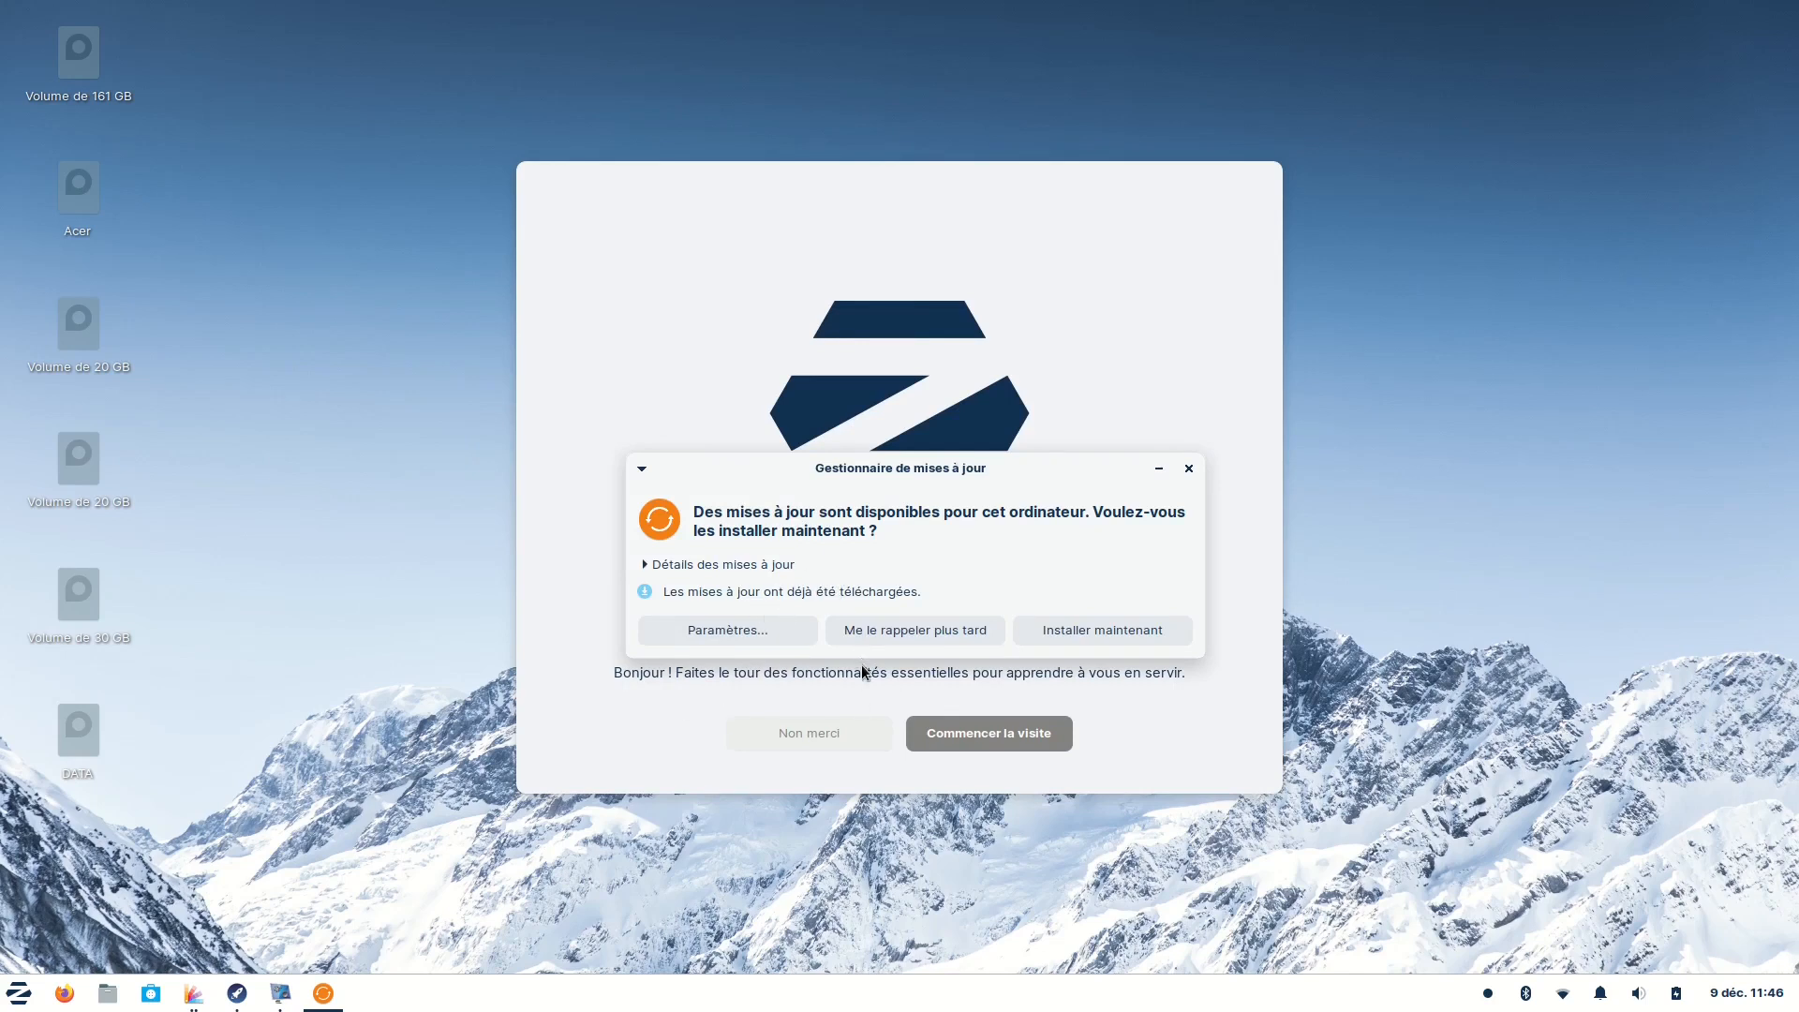
Step: Dismiss the Gestionnaire de mises à jour without installing, start the welcome tour, and launch Zorin Appearance from its third page
left_click(1187, 469)
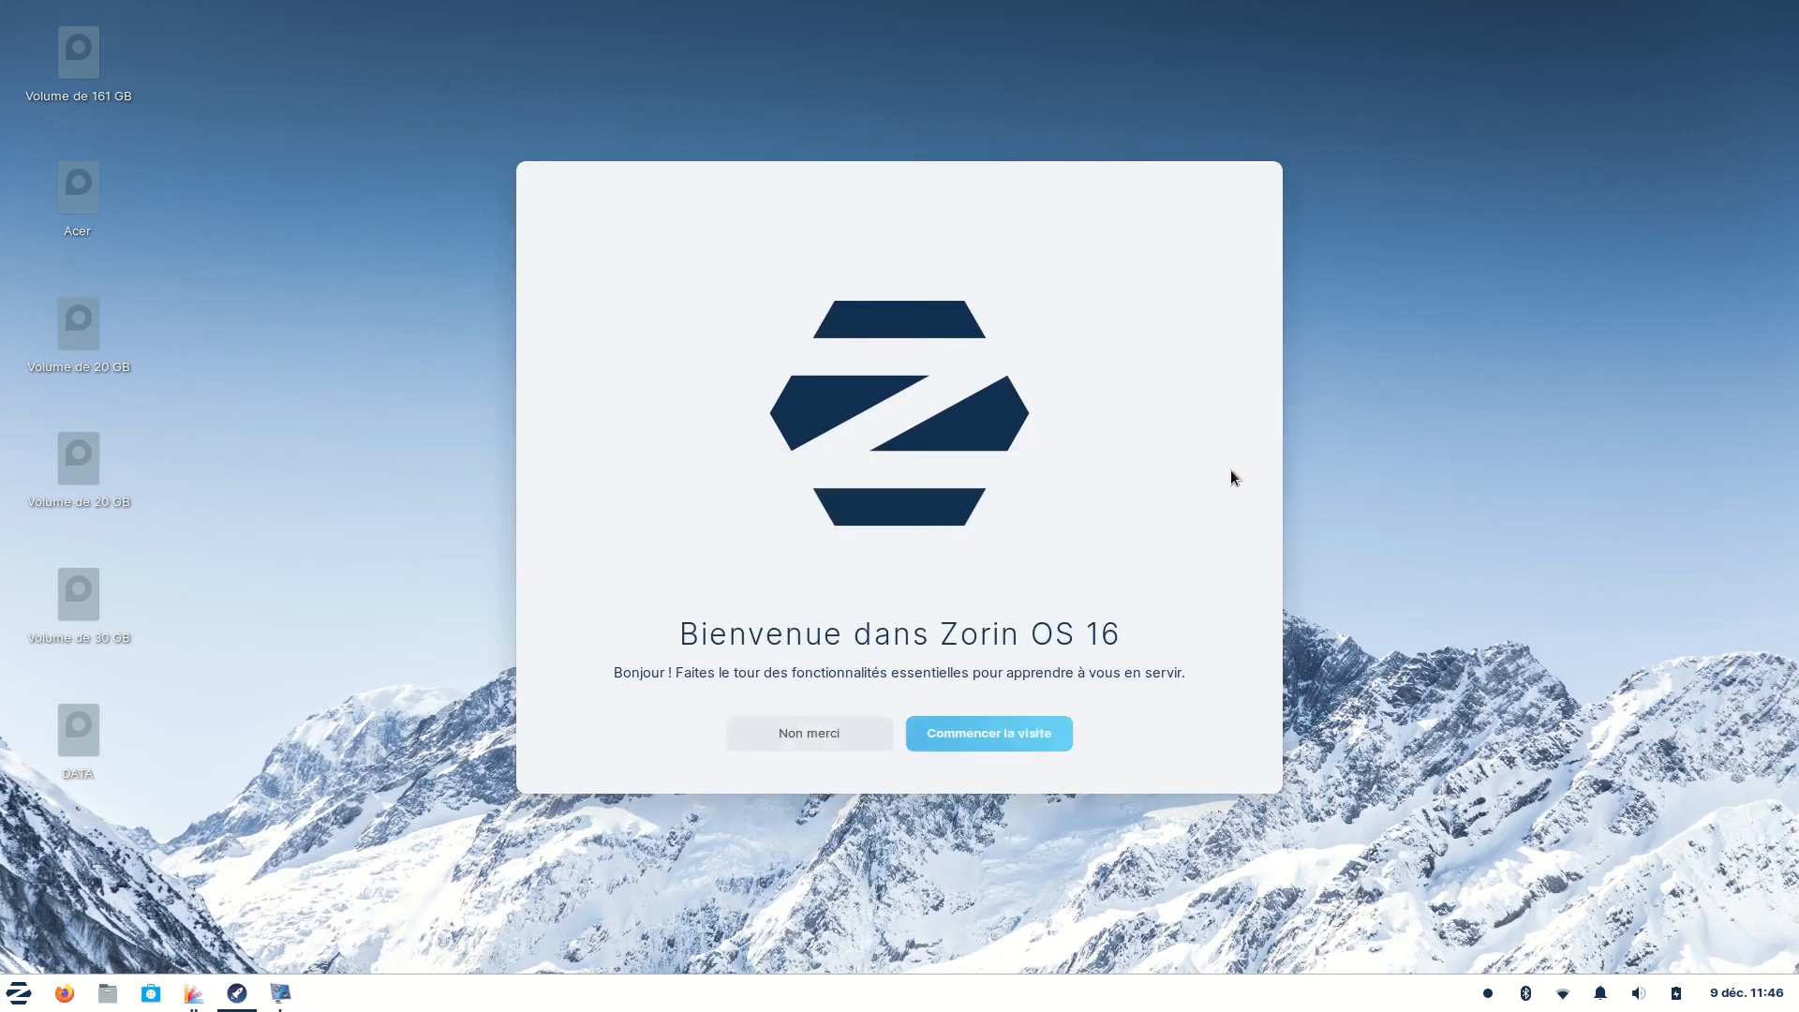
left_click(975, 729)
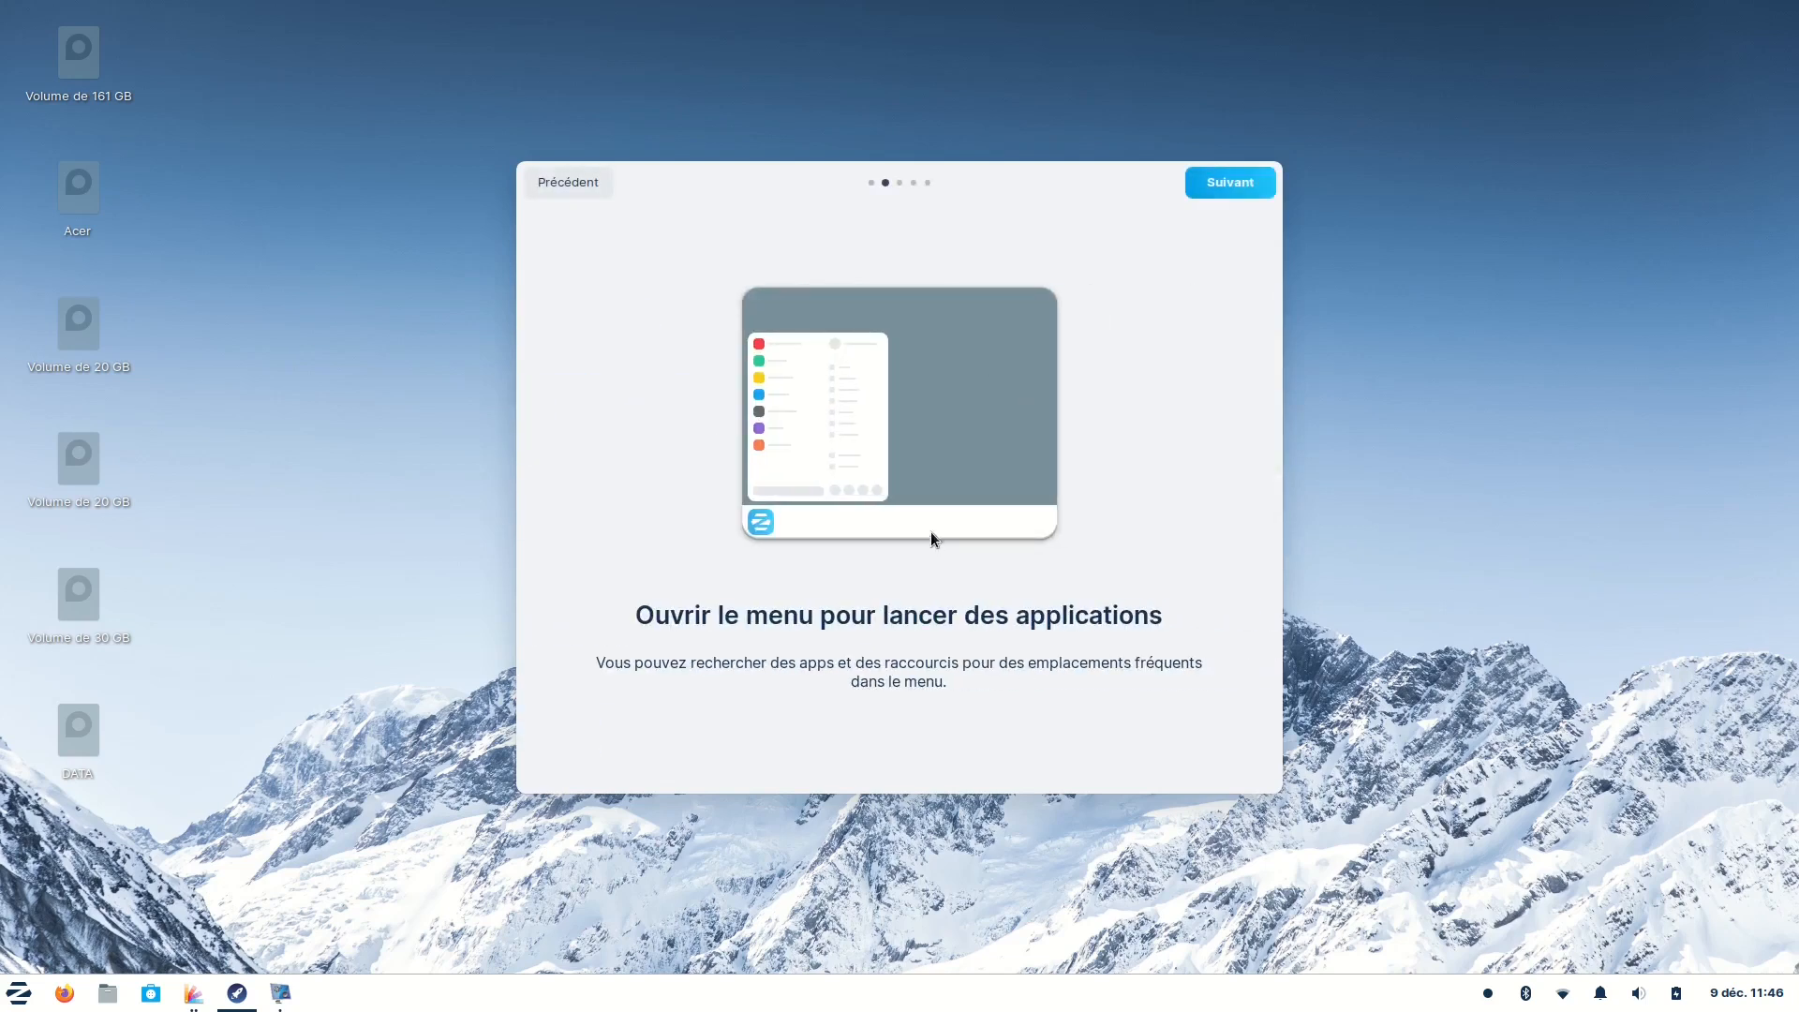
left_click(1217, 174)
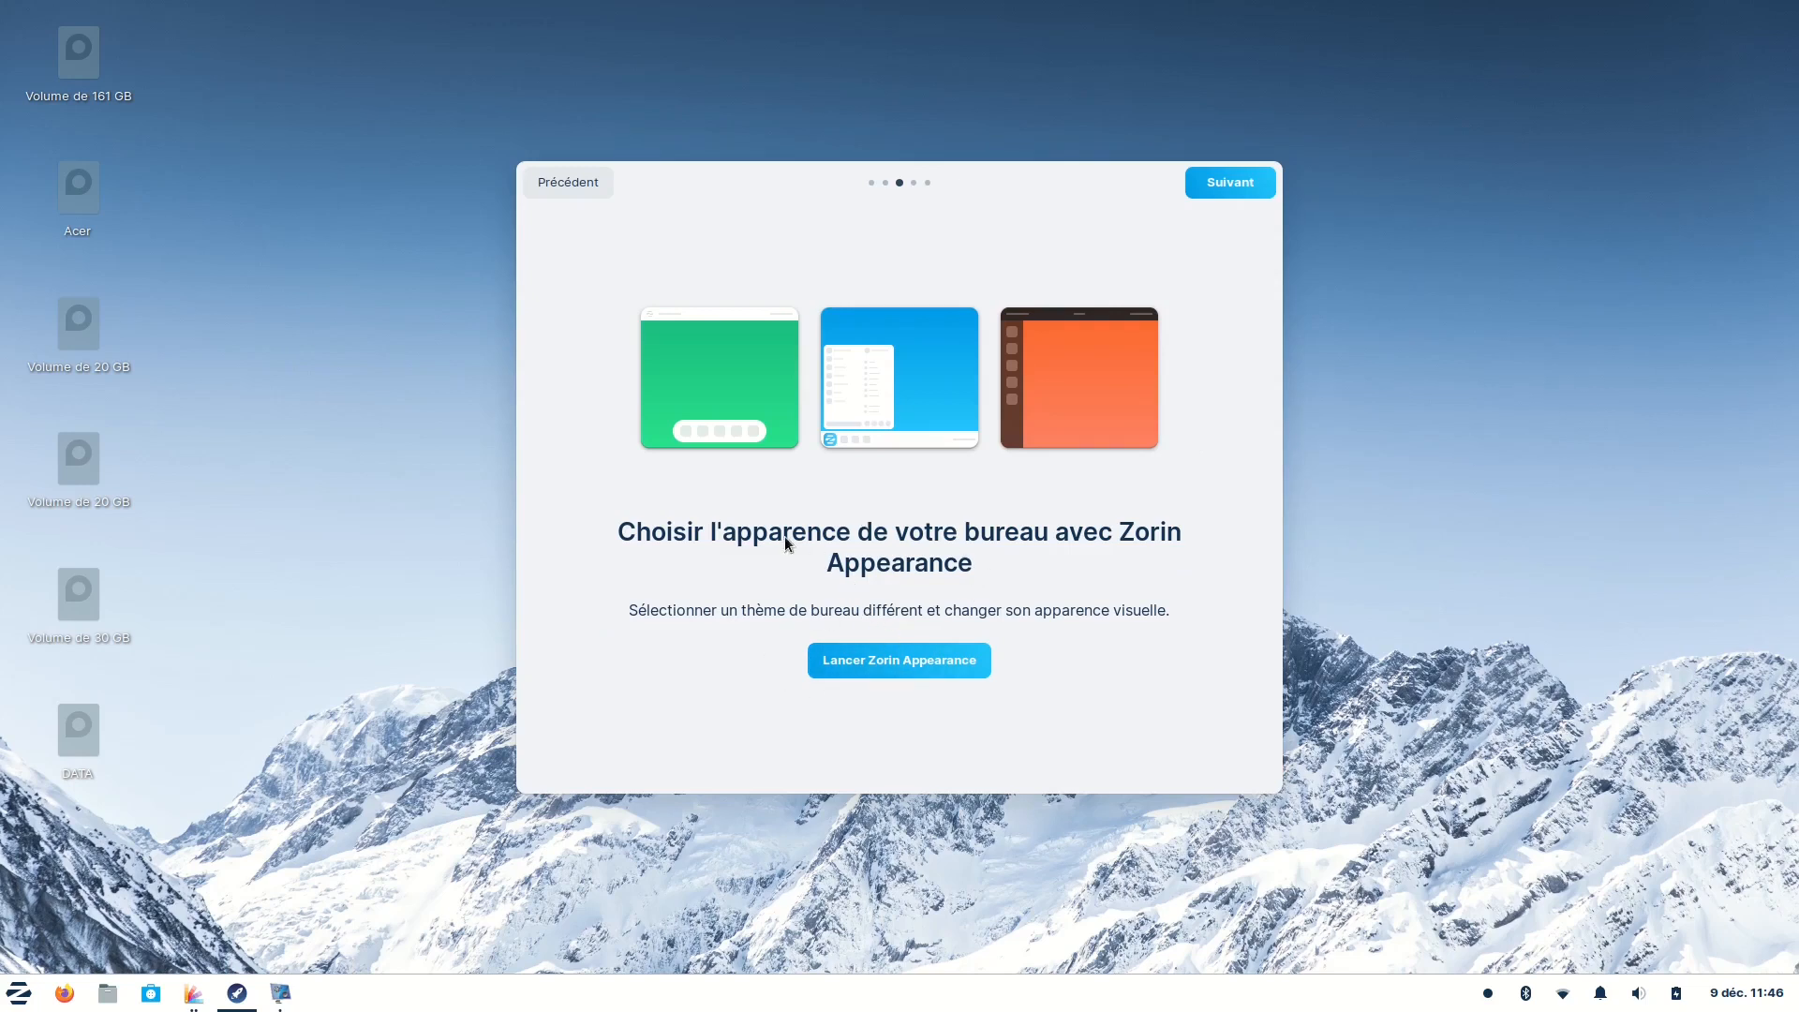
left_click(880, 660)
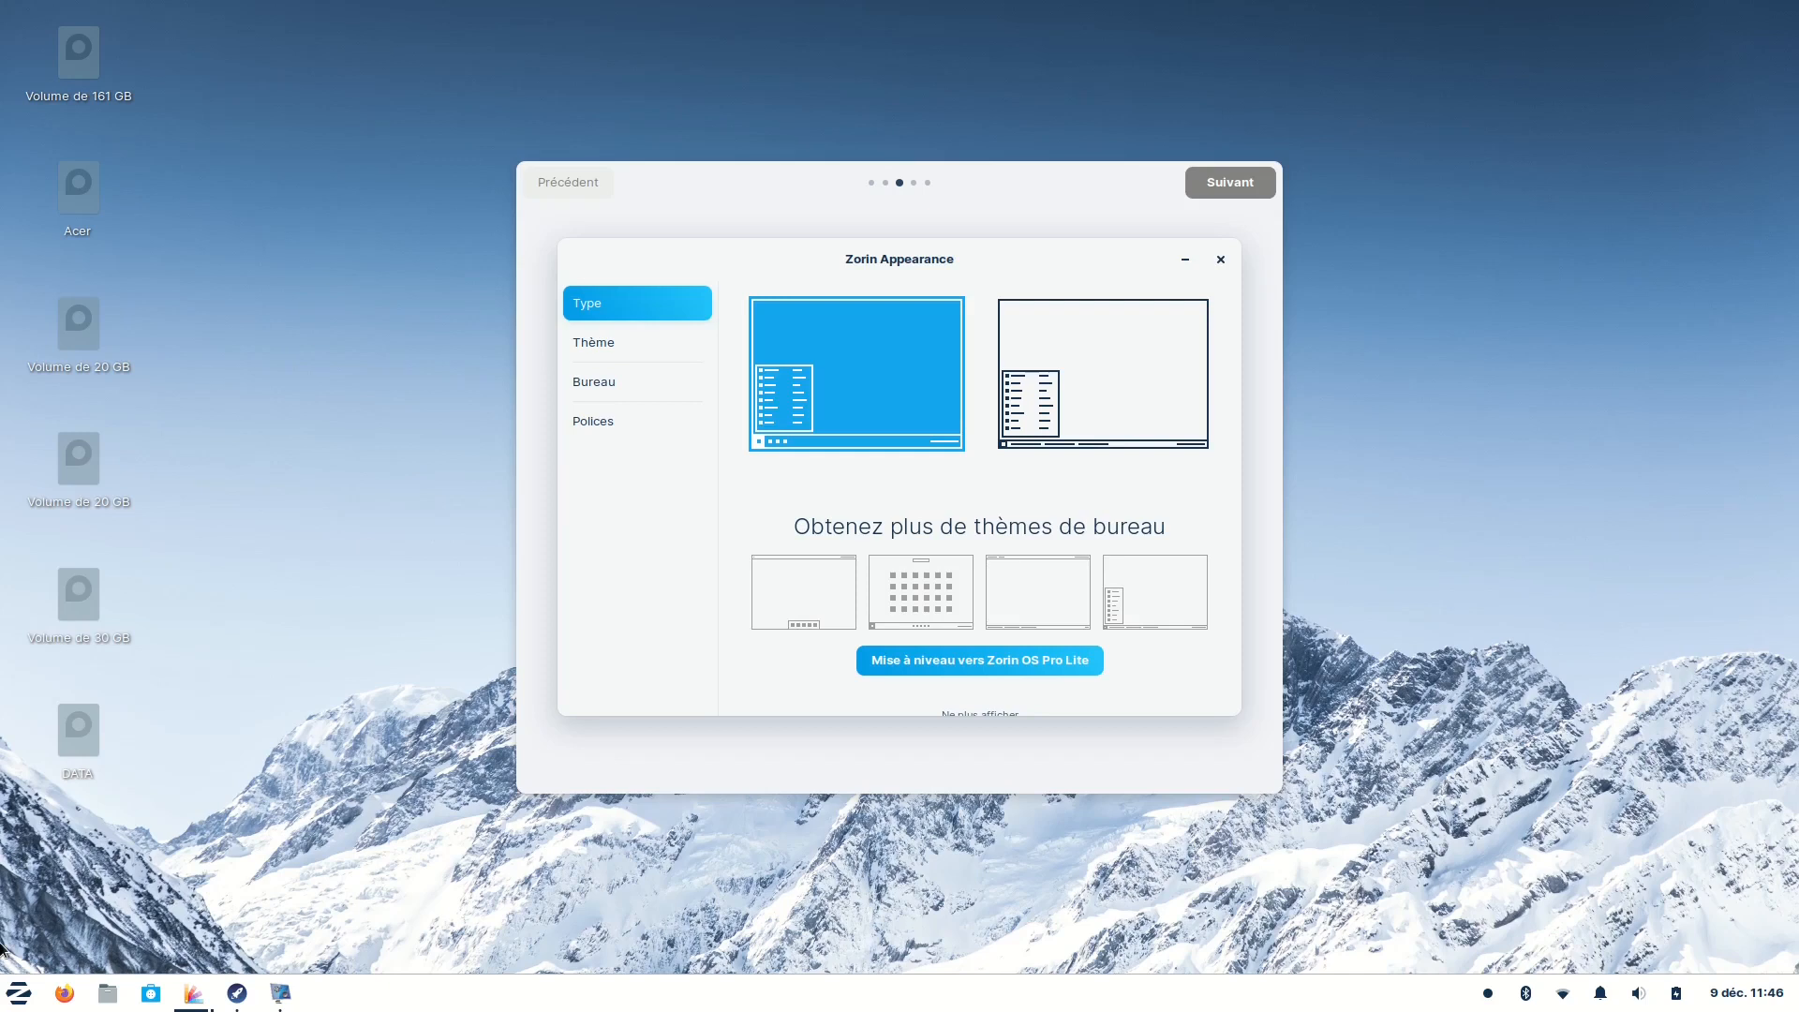
Step: Open the Bureau settings and, in the menu options, enable including the Applications menu in the desktop's context menu
left_click(18, 993)
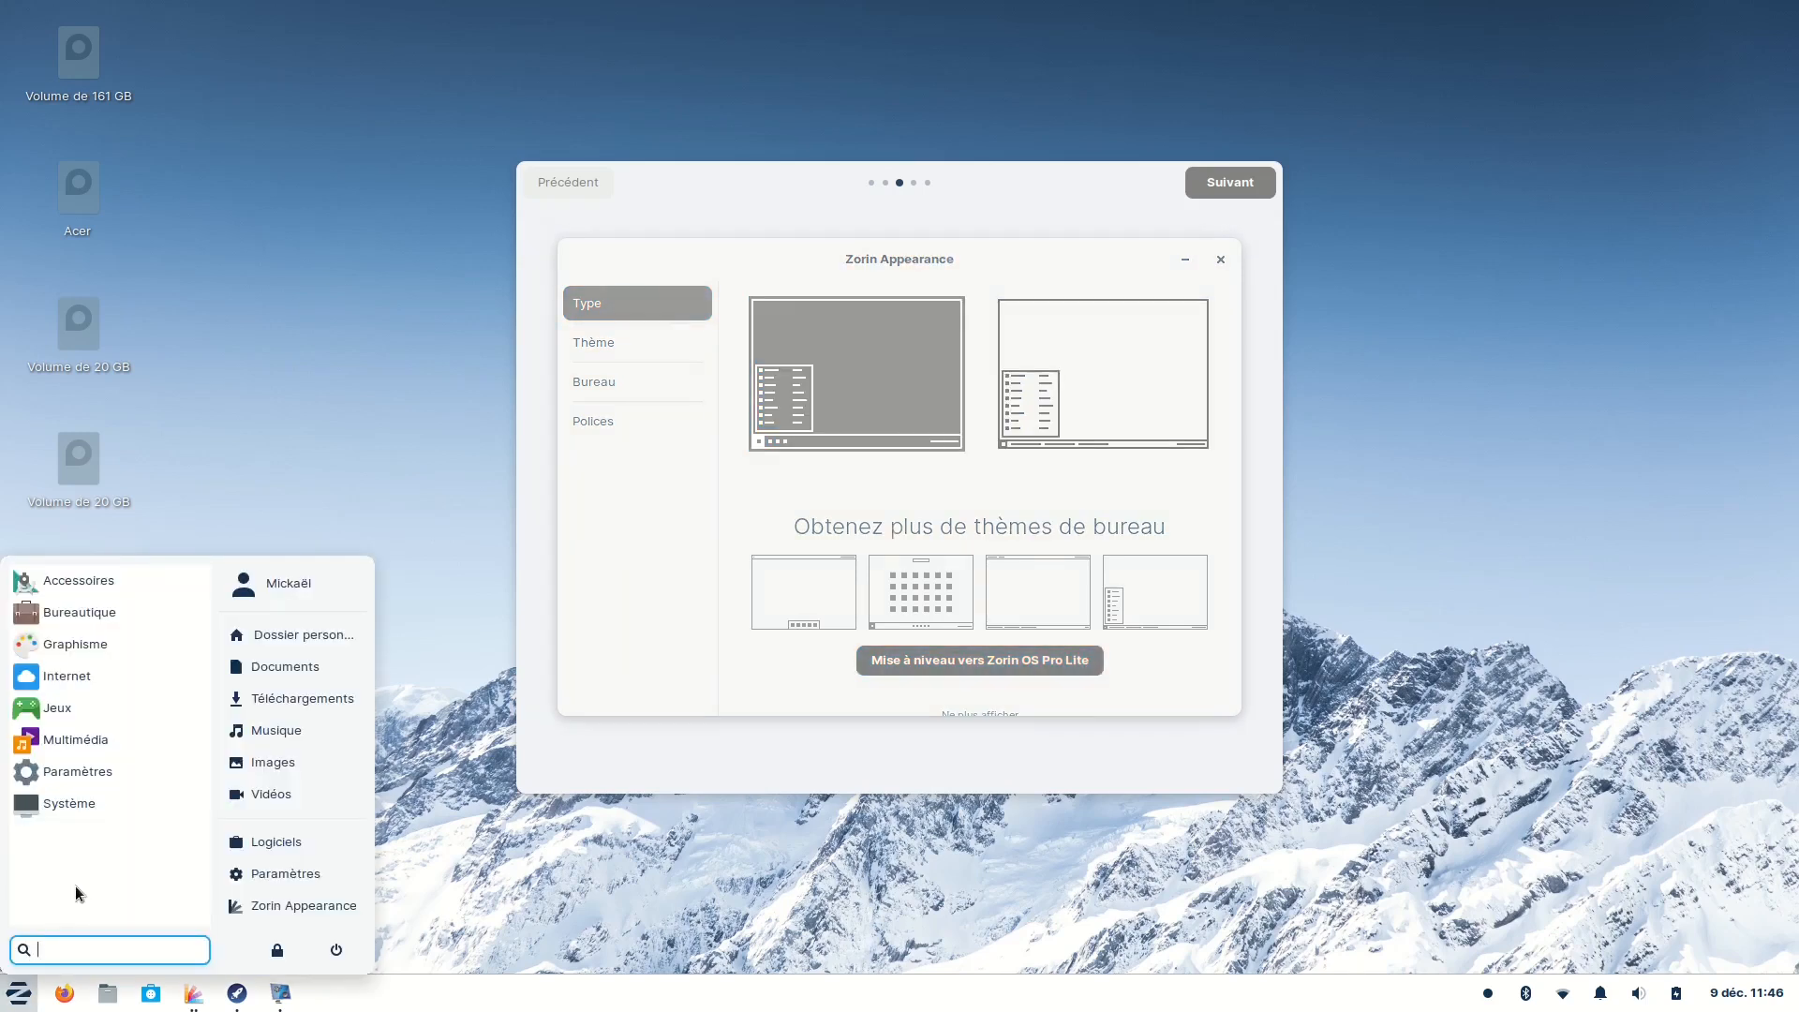
left_click(273, 879)
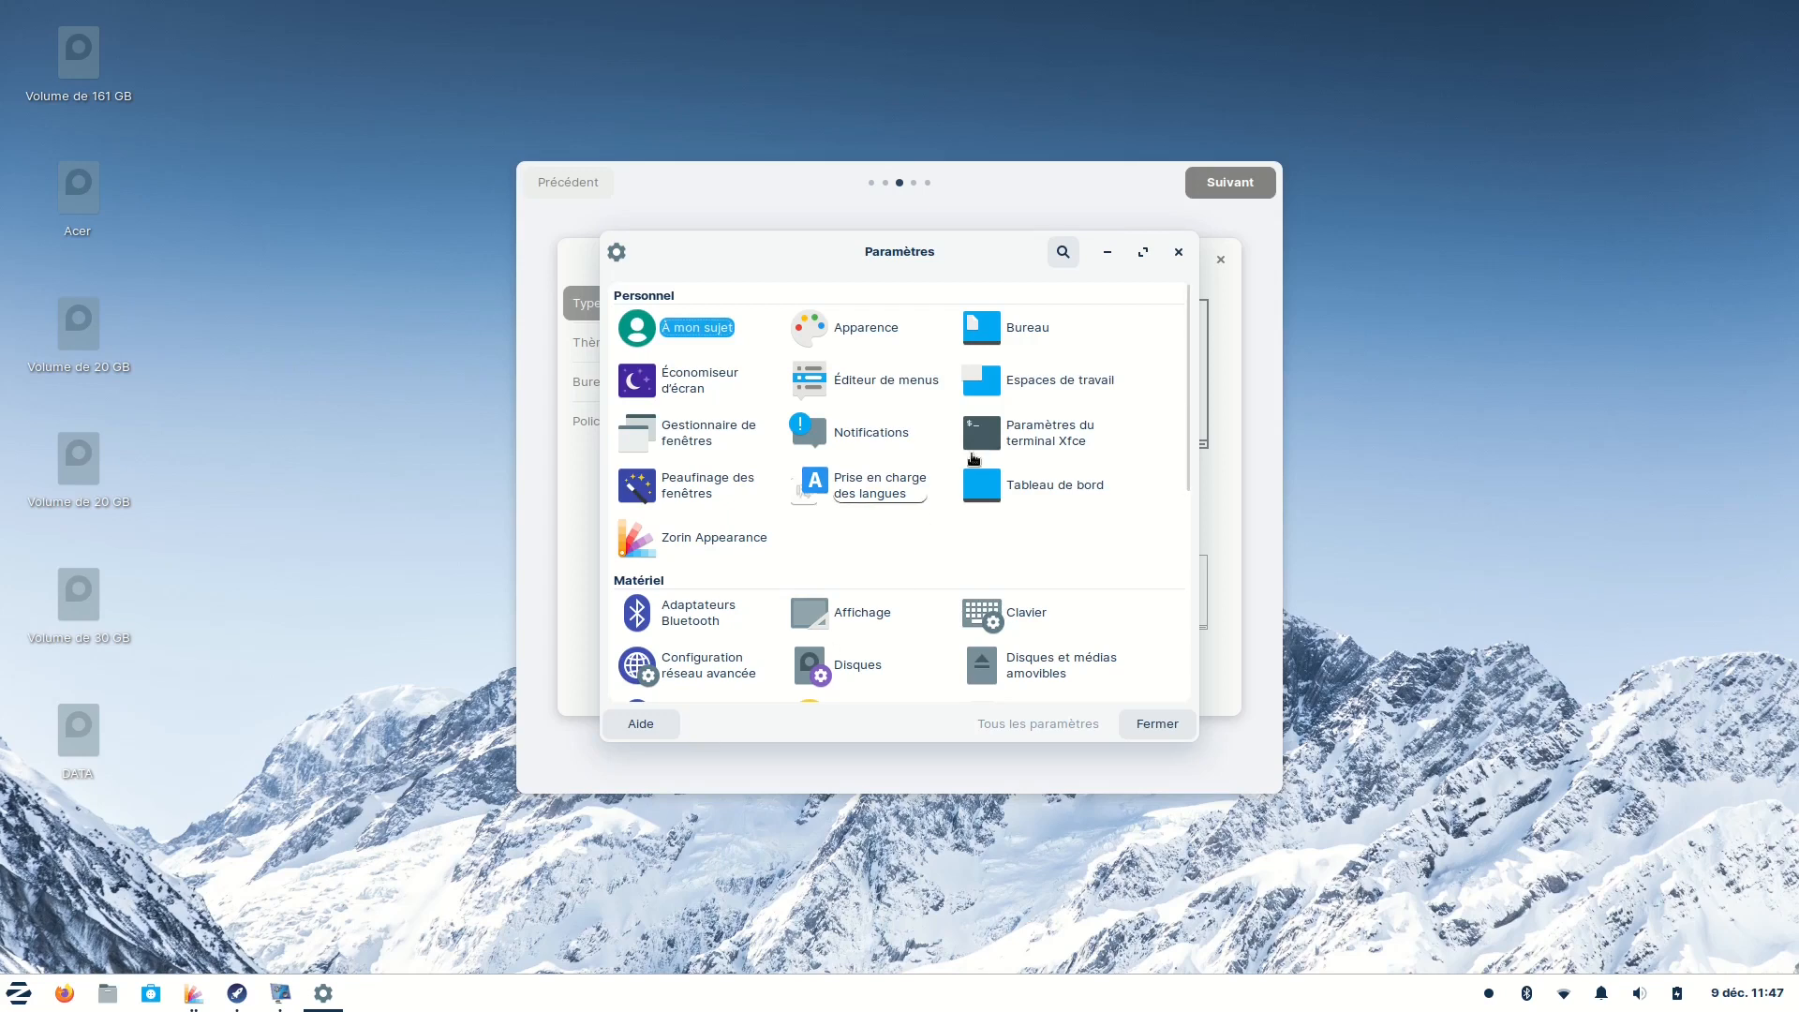
left_click(1025, 330)
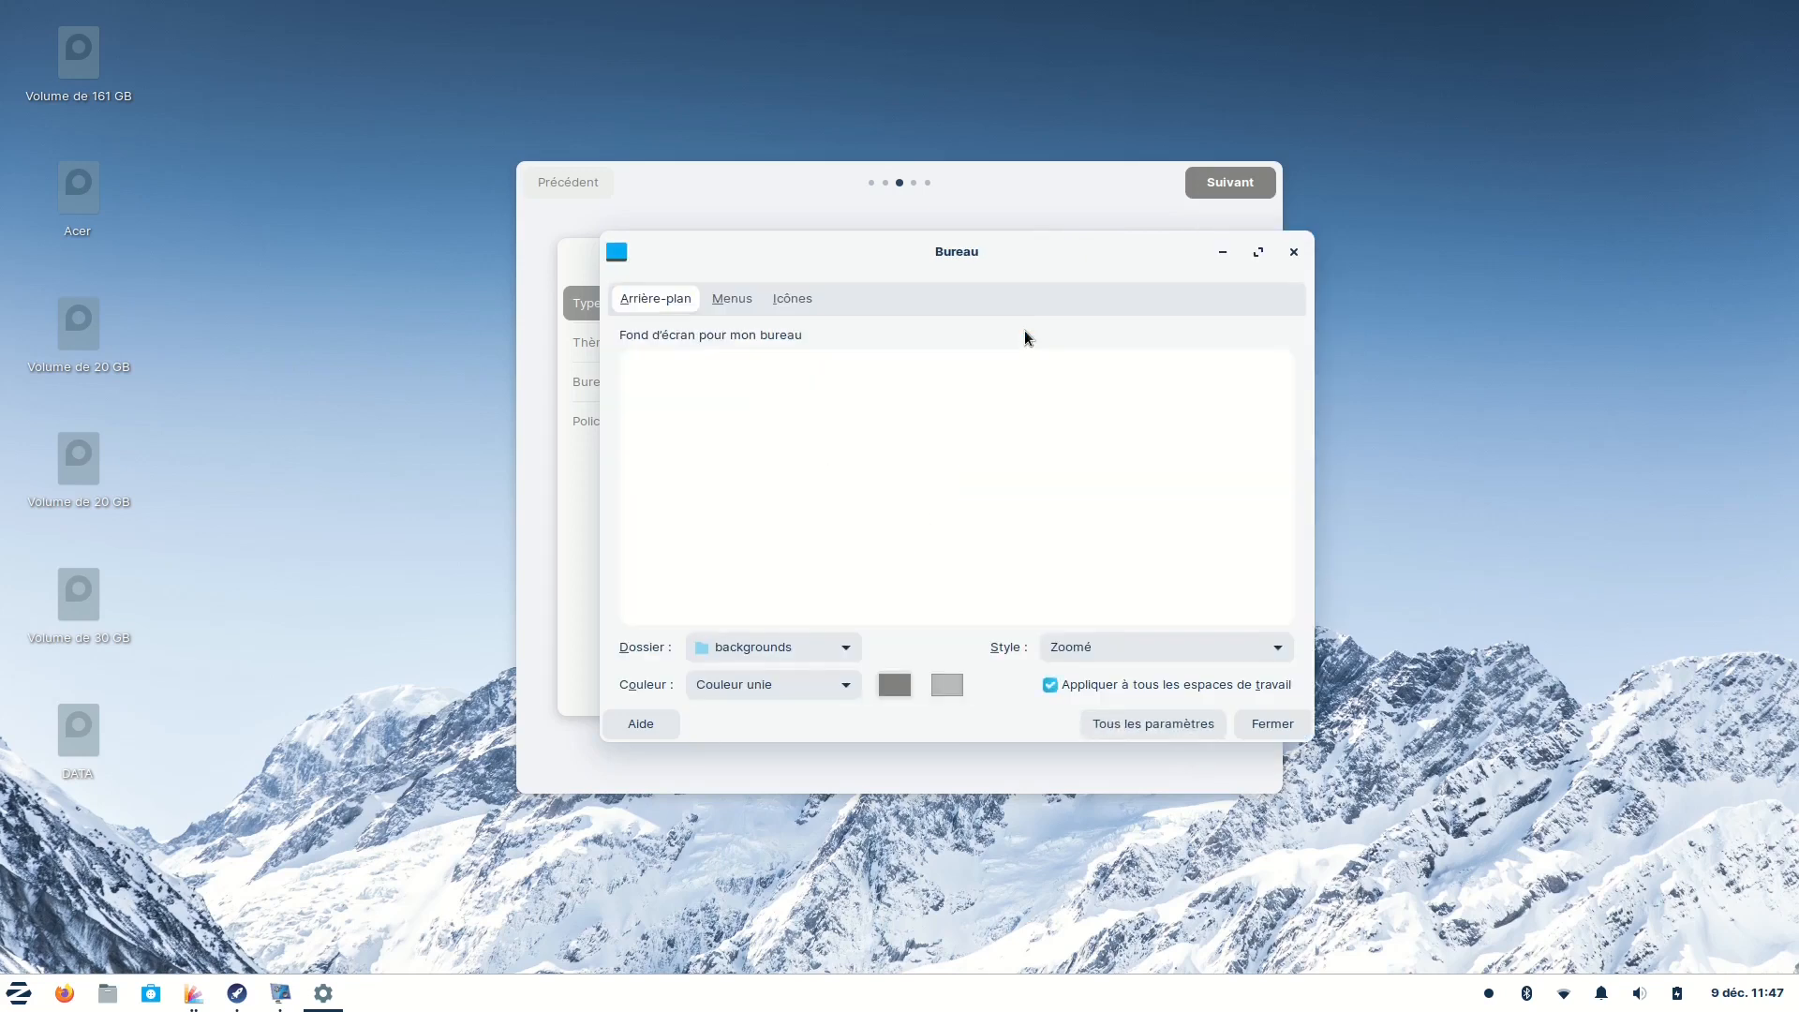
left_click(725, 300)
left_click(642, 359)
left_click(643, 359)
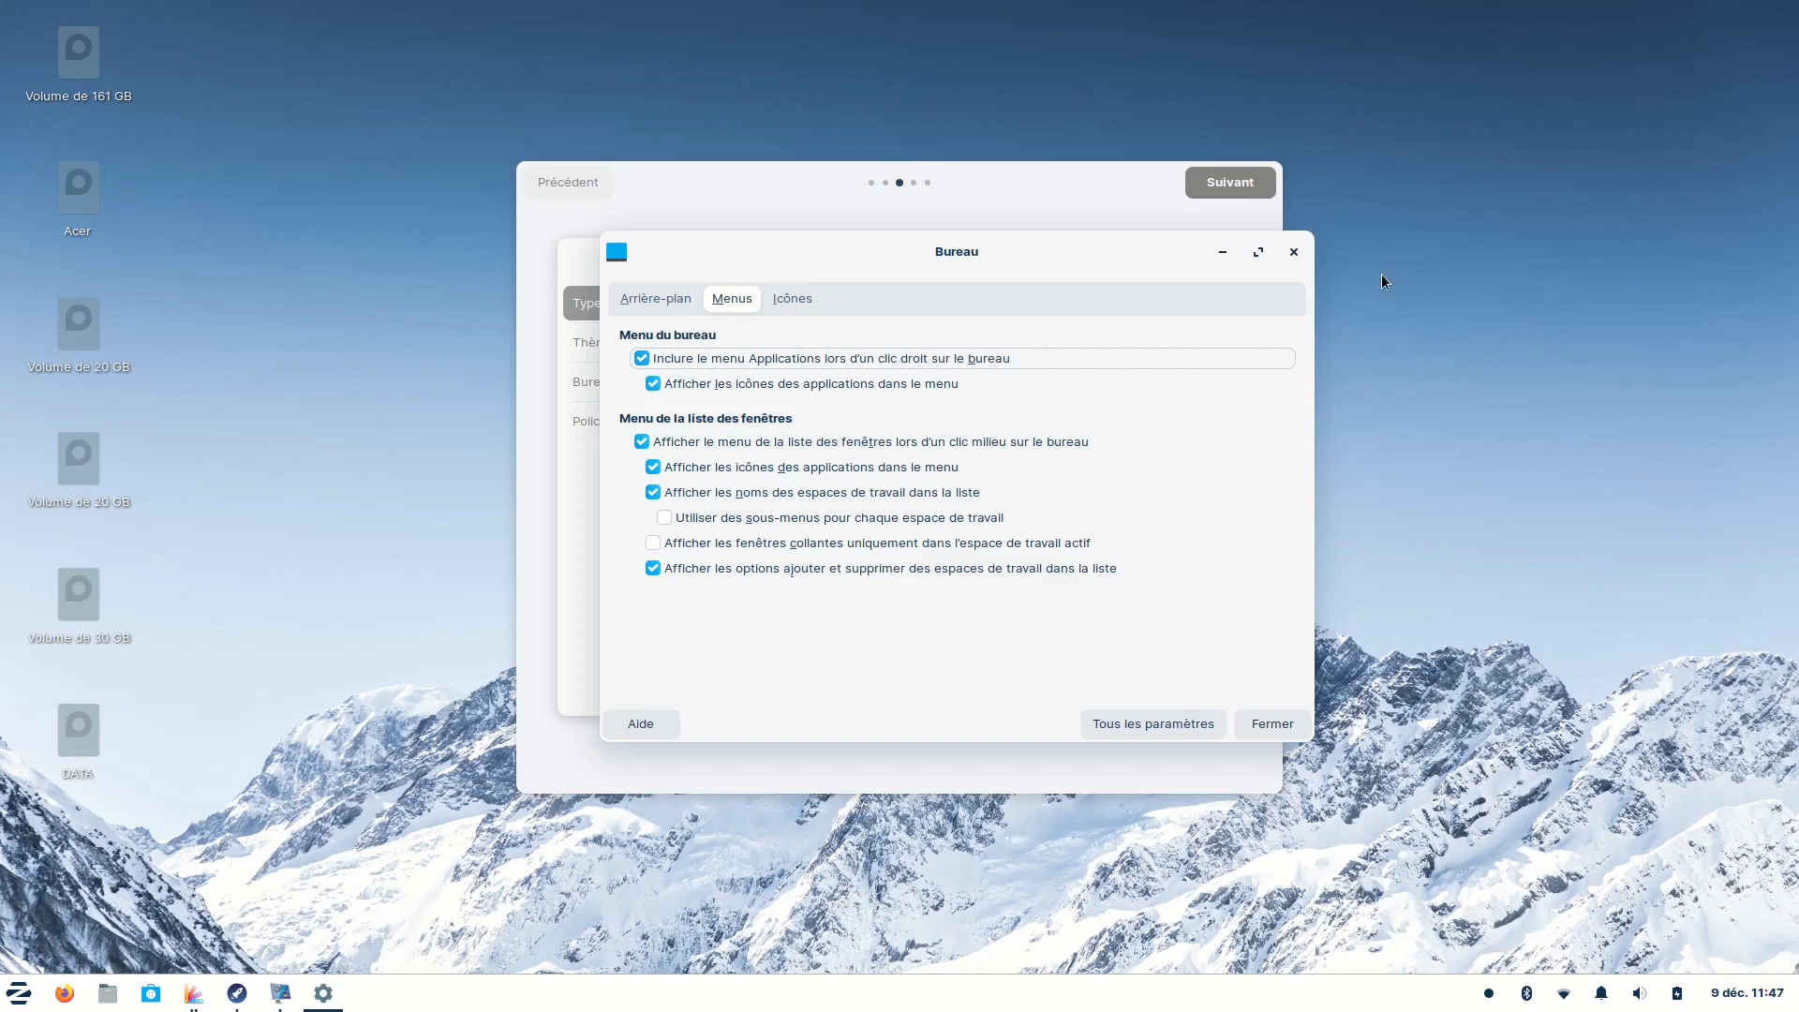
left_click(1293, 252)
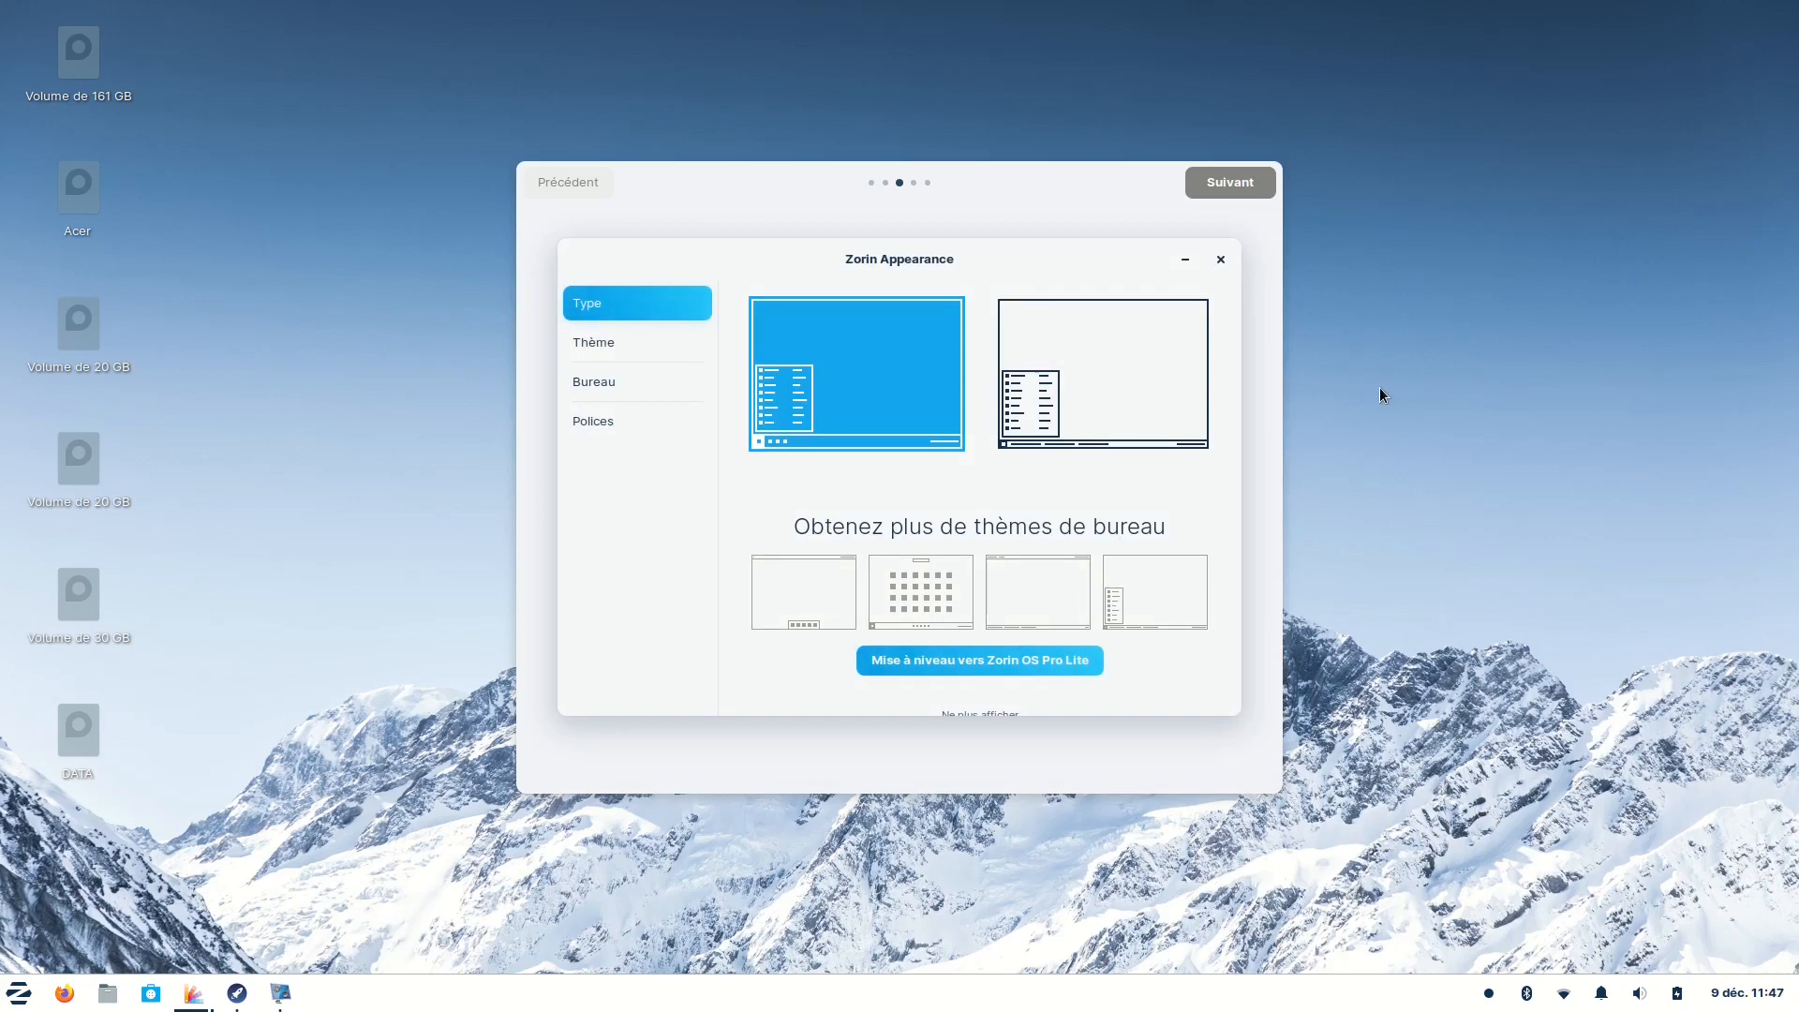
Step: Examine the desktop's context menu and its Applications submenu, including the Accessoires entries
right_click(1449, 312)
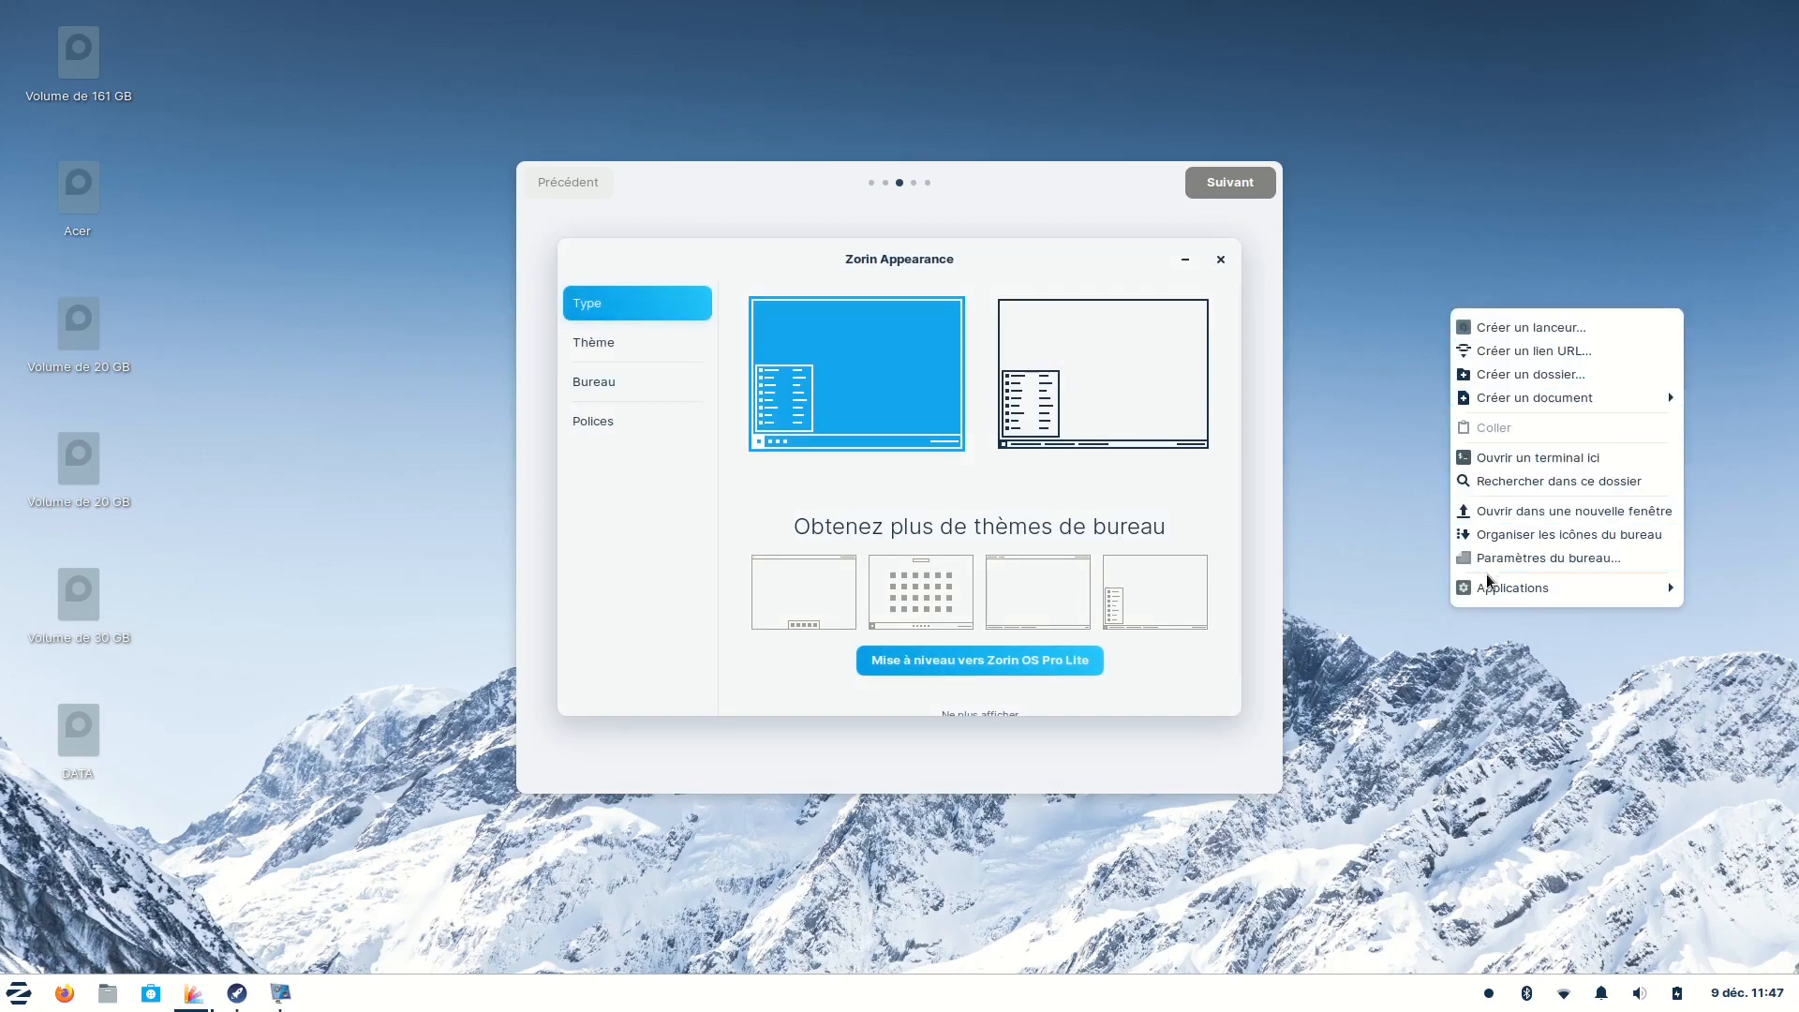
mouse_move(1497, 593)
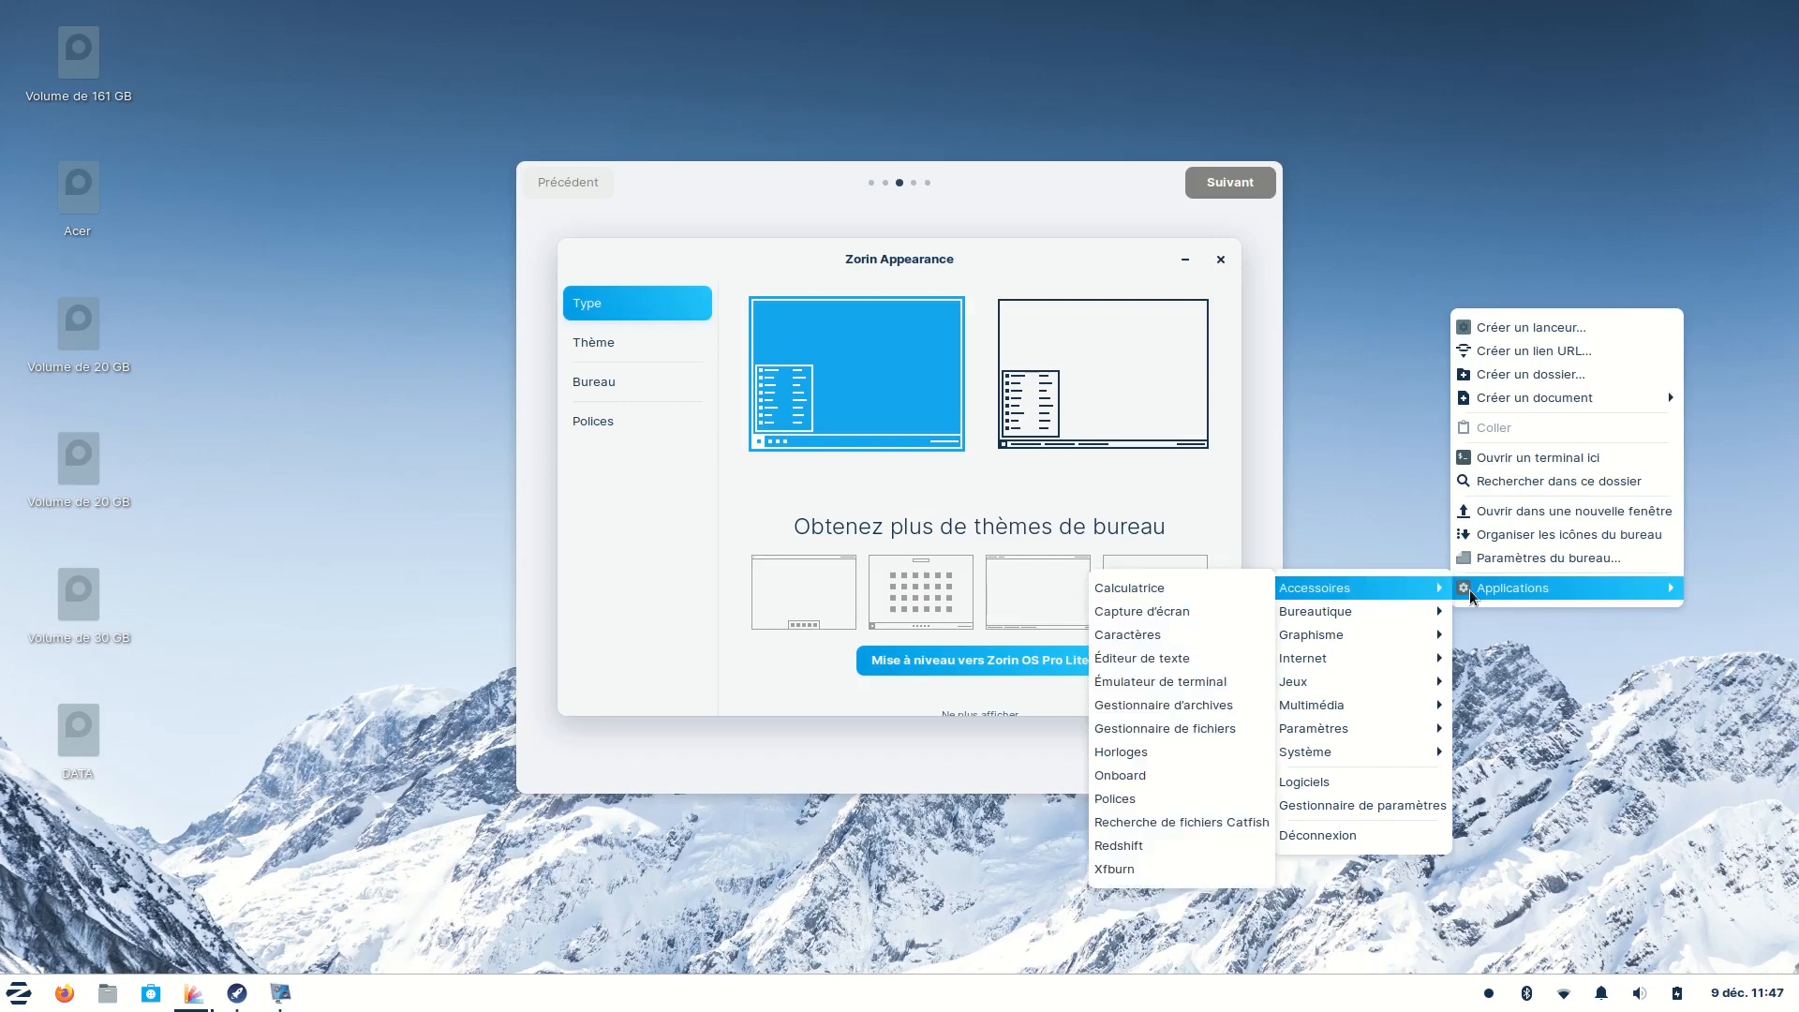
left_click(1516, 661)
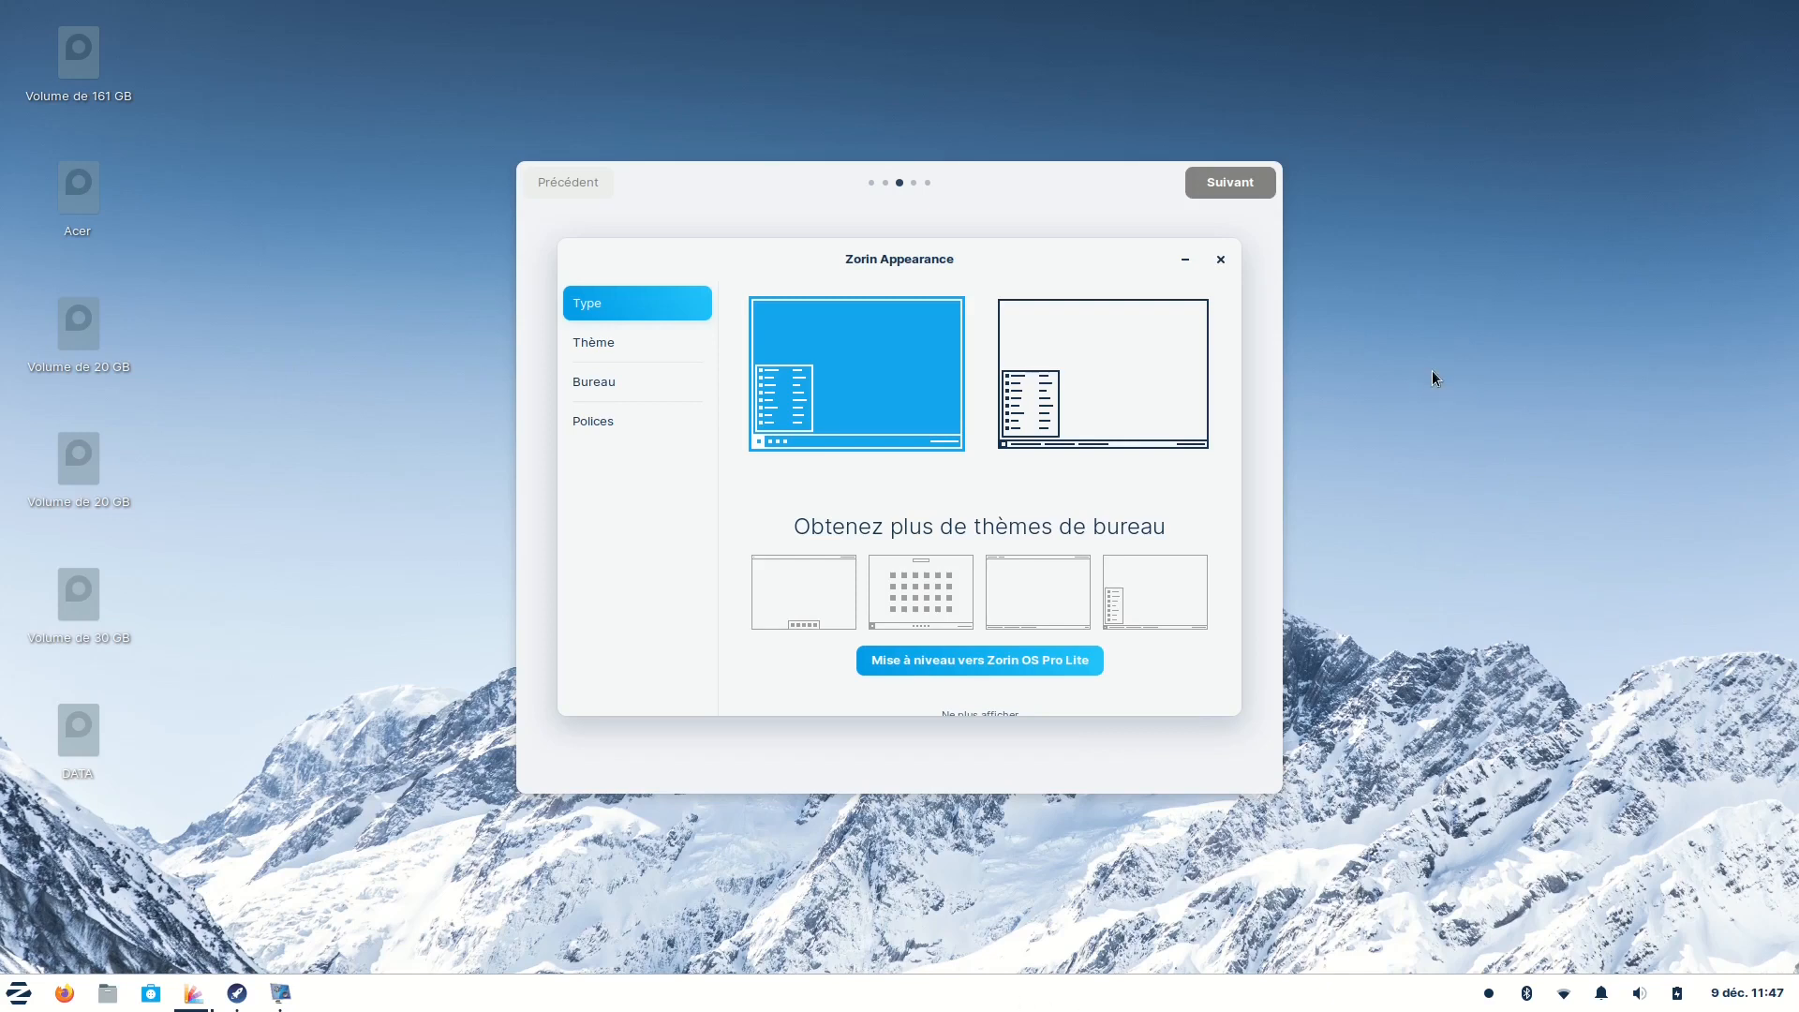
right_click(1421, 456)
mouse_move(1468, 730)
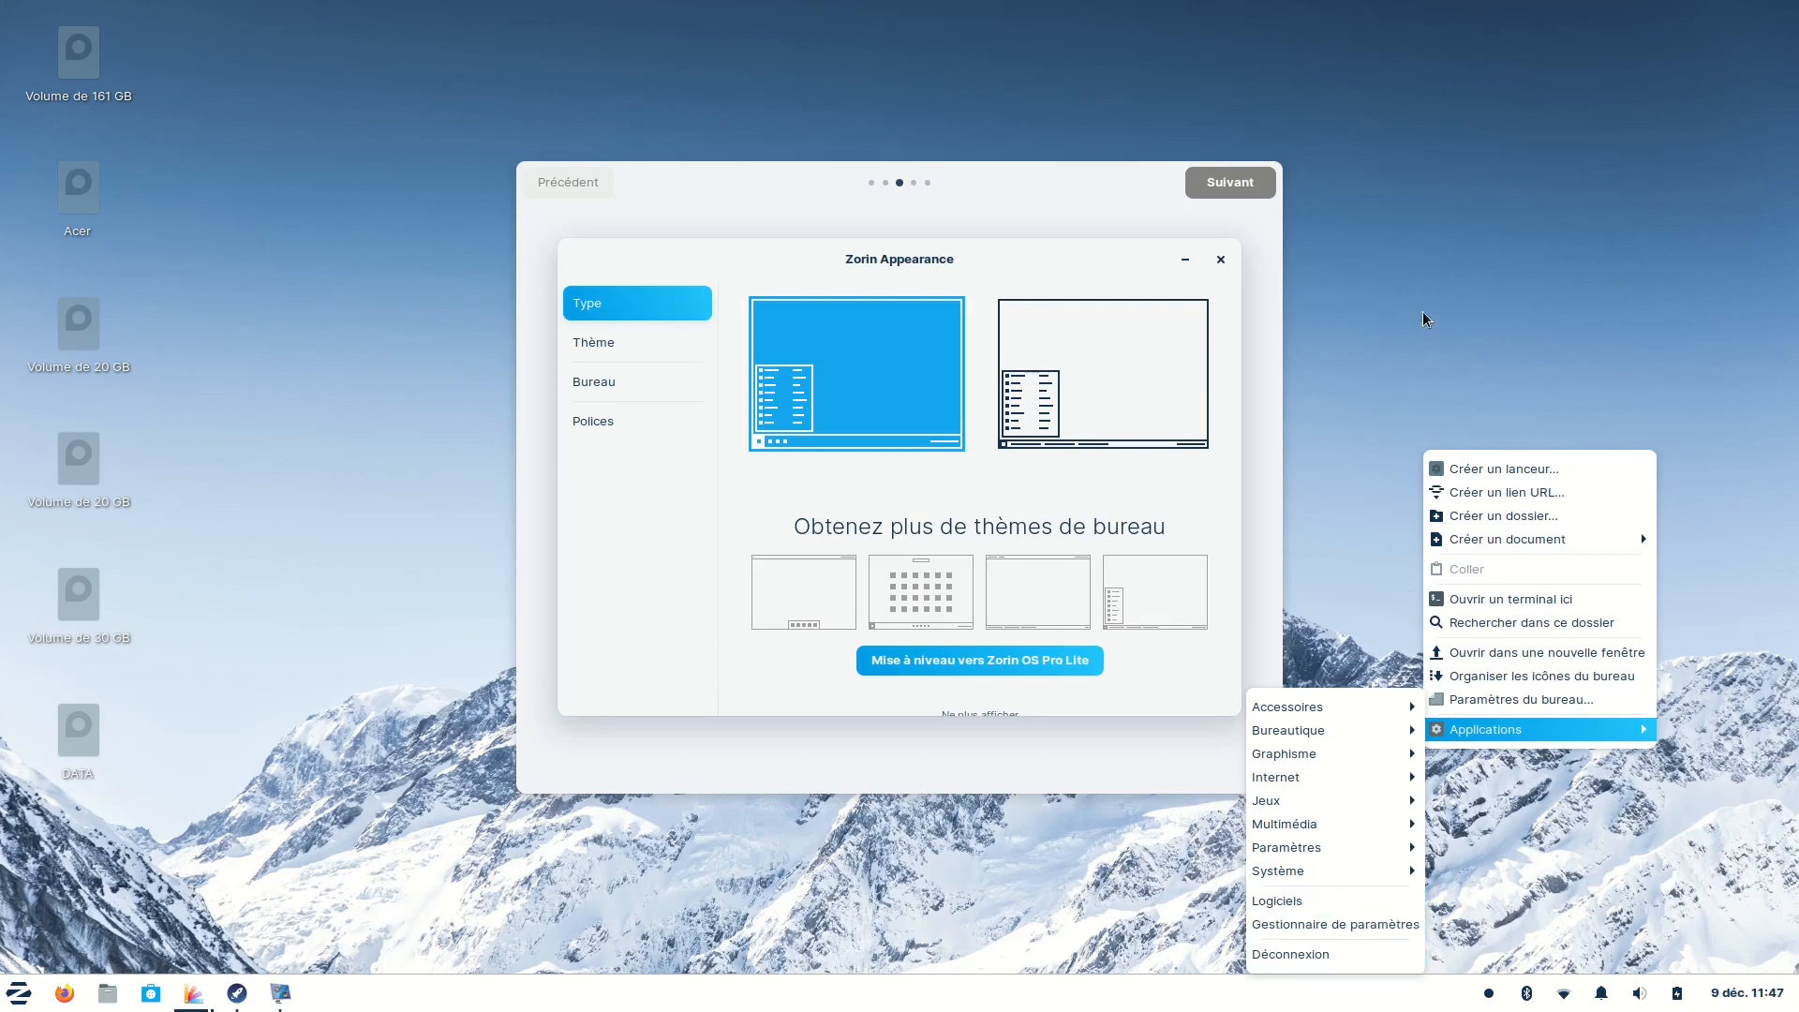
left_click(1428, 210)
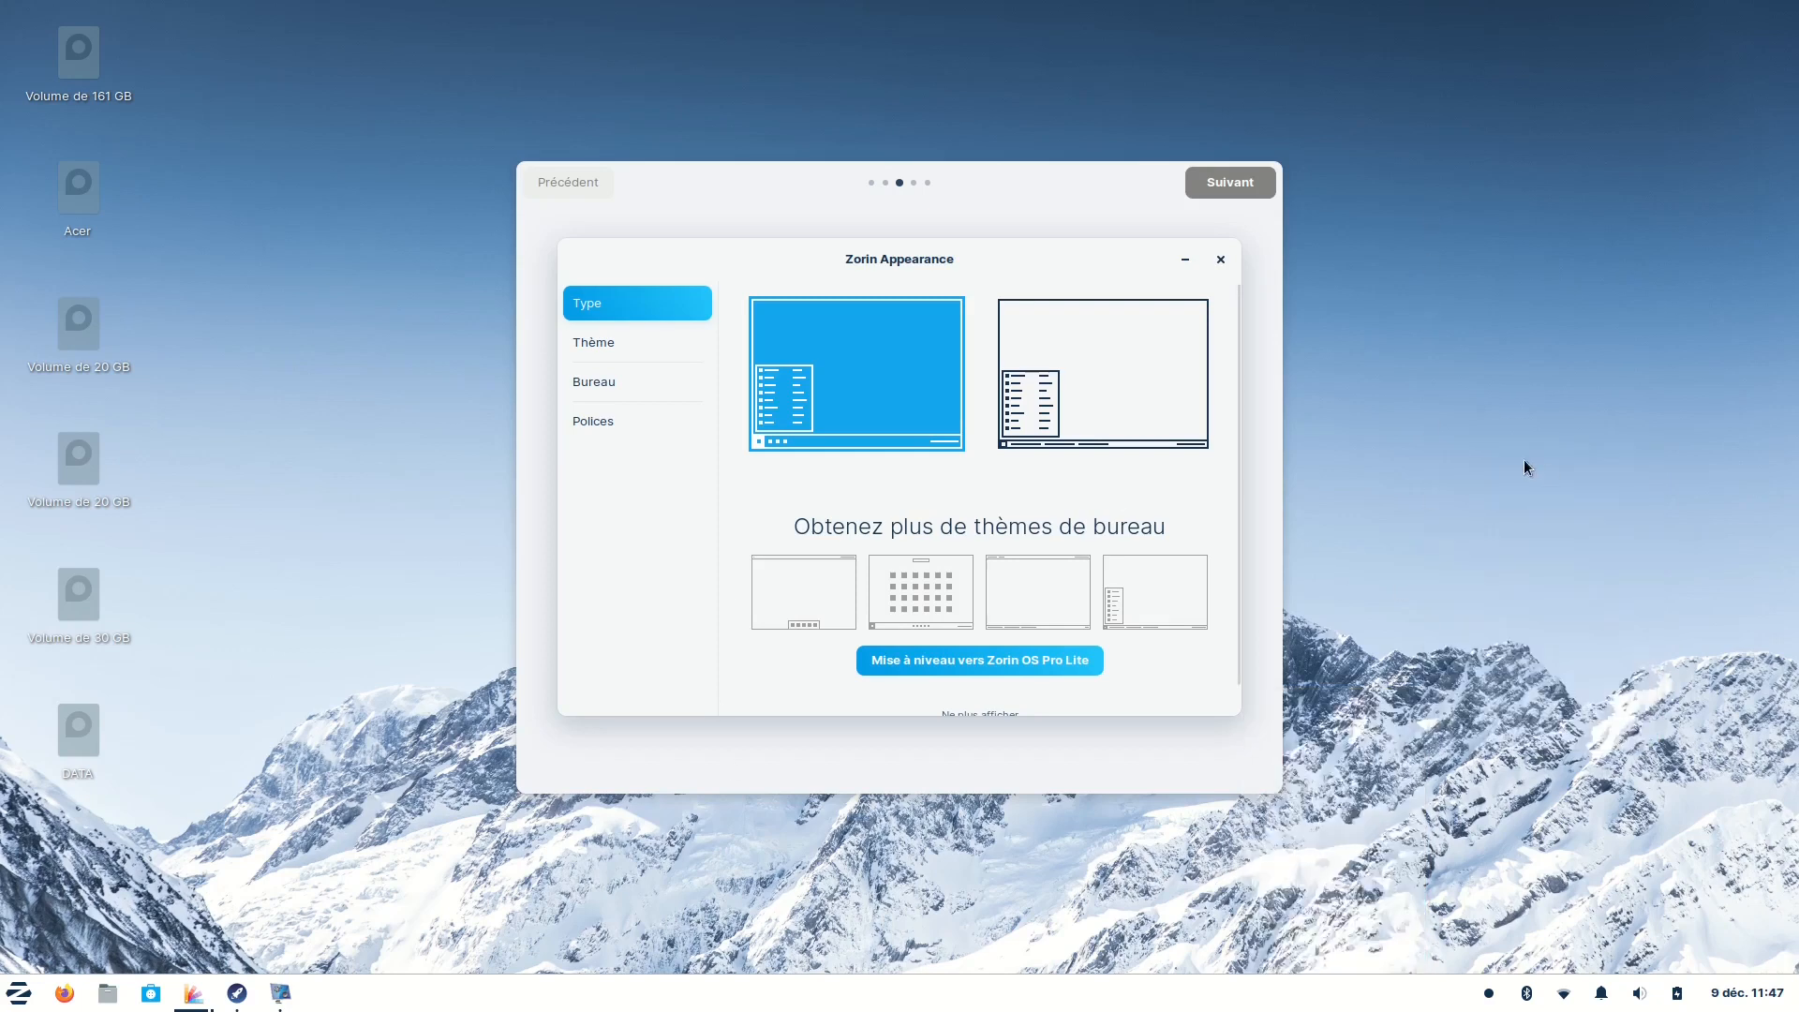
Step: Try the second desktop layout in Zorin Appearance and switch back to the first one
left_click(1059, 385)
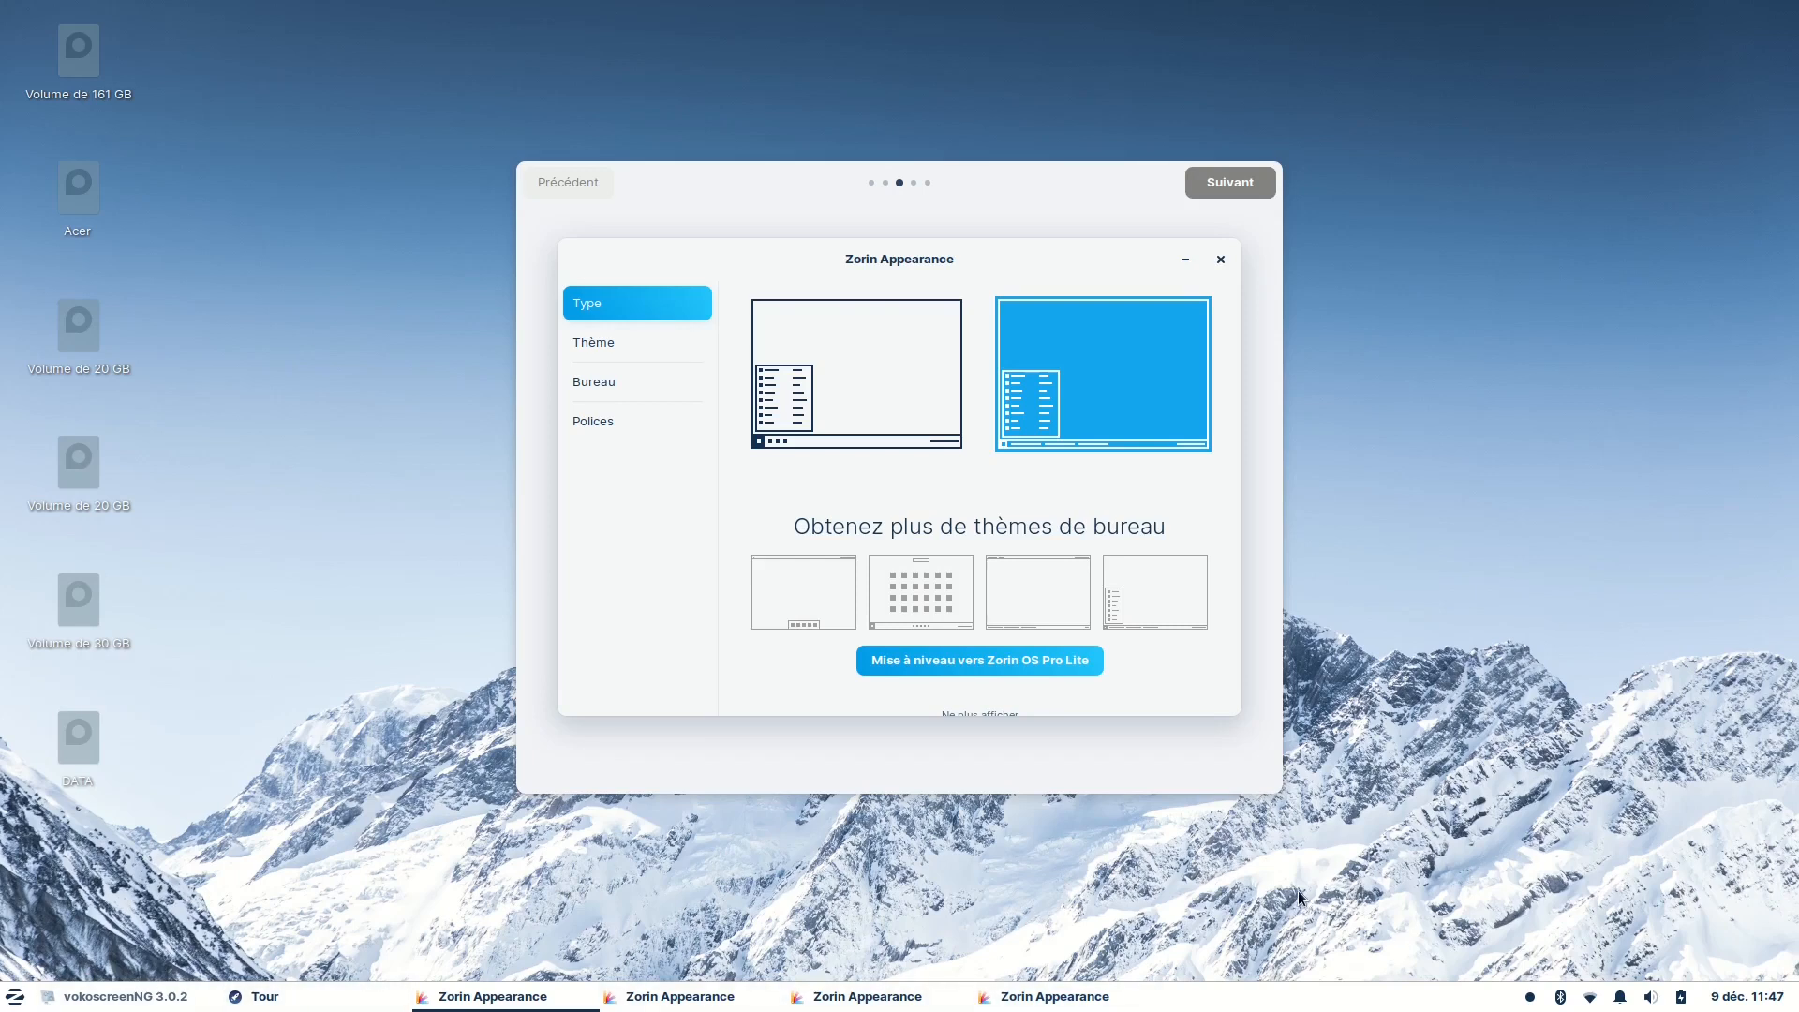
left_click(801, 384)
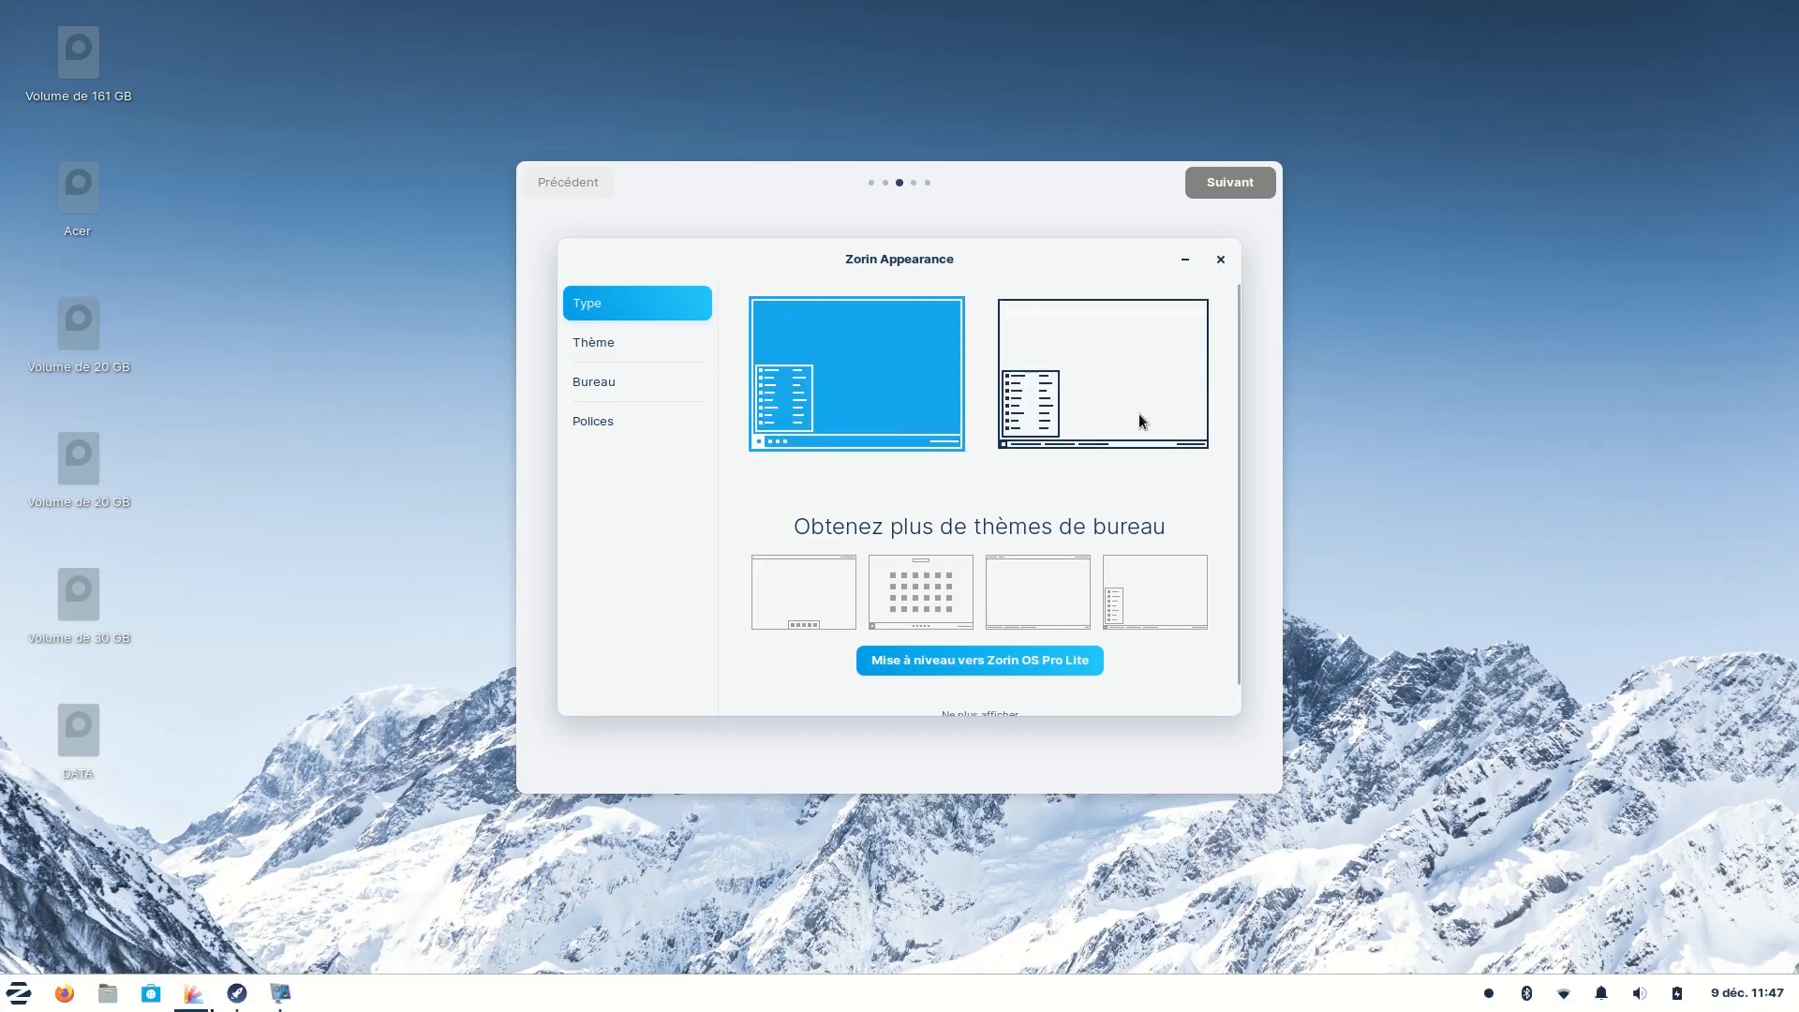
Step: Advance the welcome tour to the software page, launch Logiciels, and search it for "sweet home"
left_click(1229, 184)
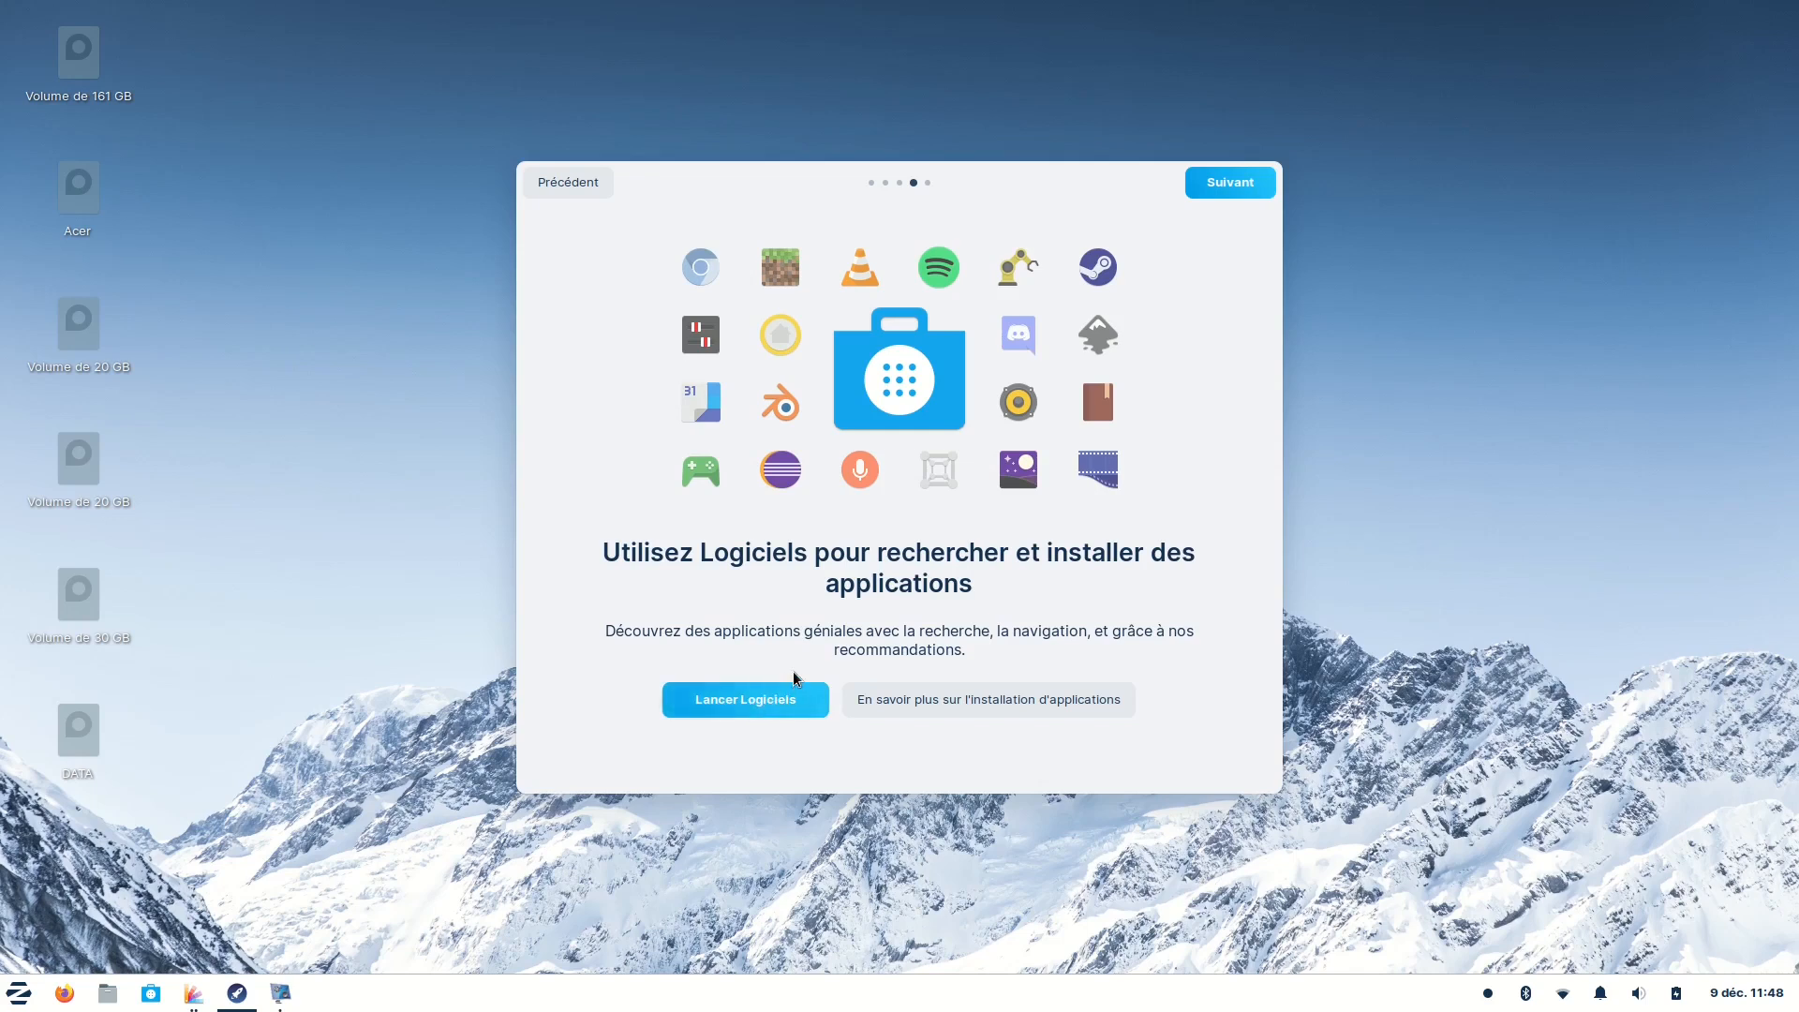
left_click(737, 707)
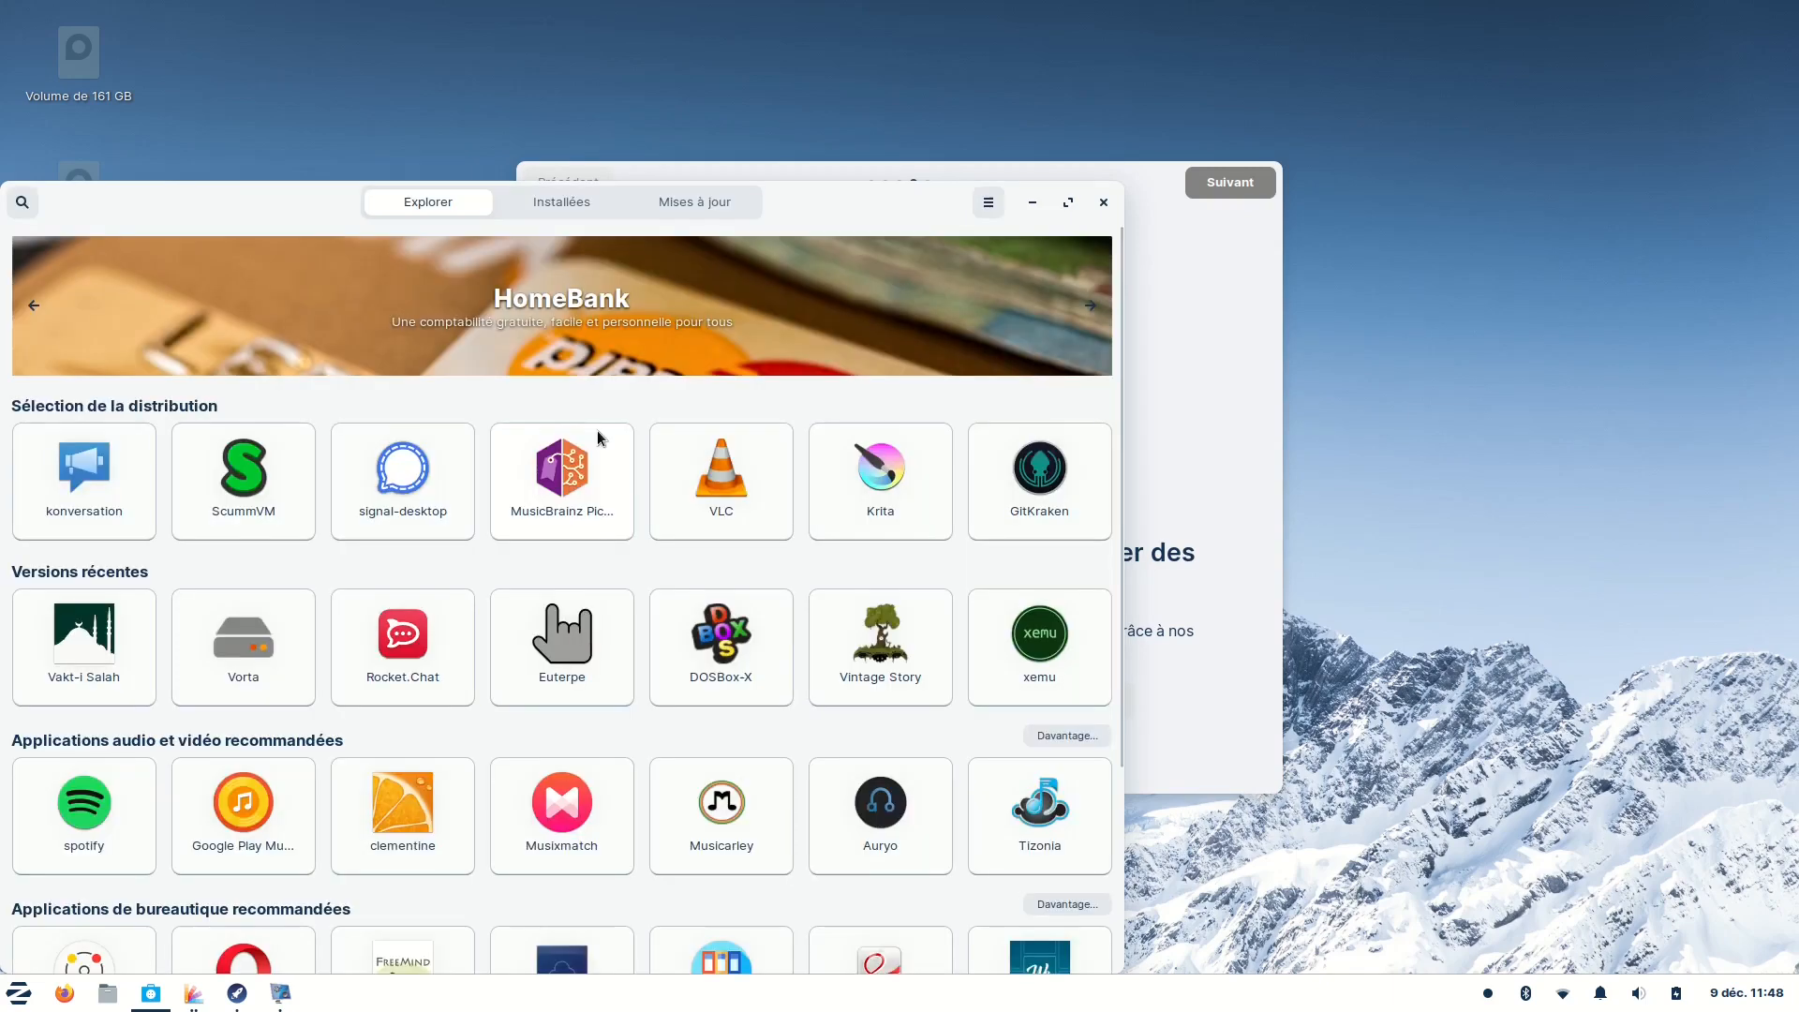
type("sweet home")
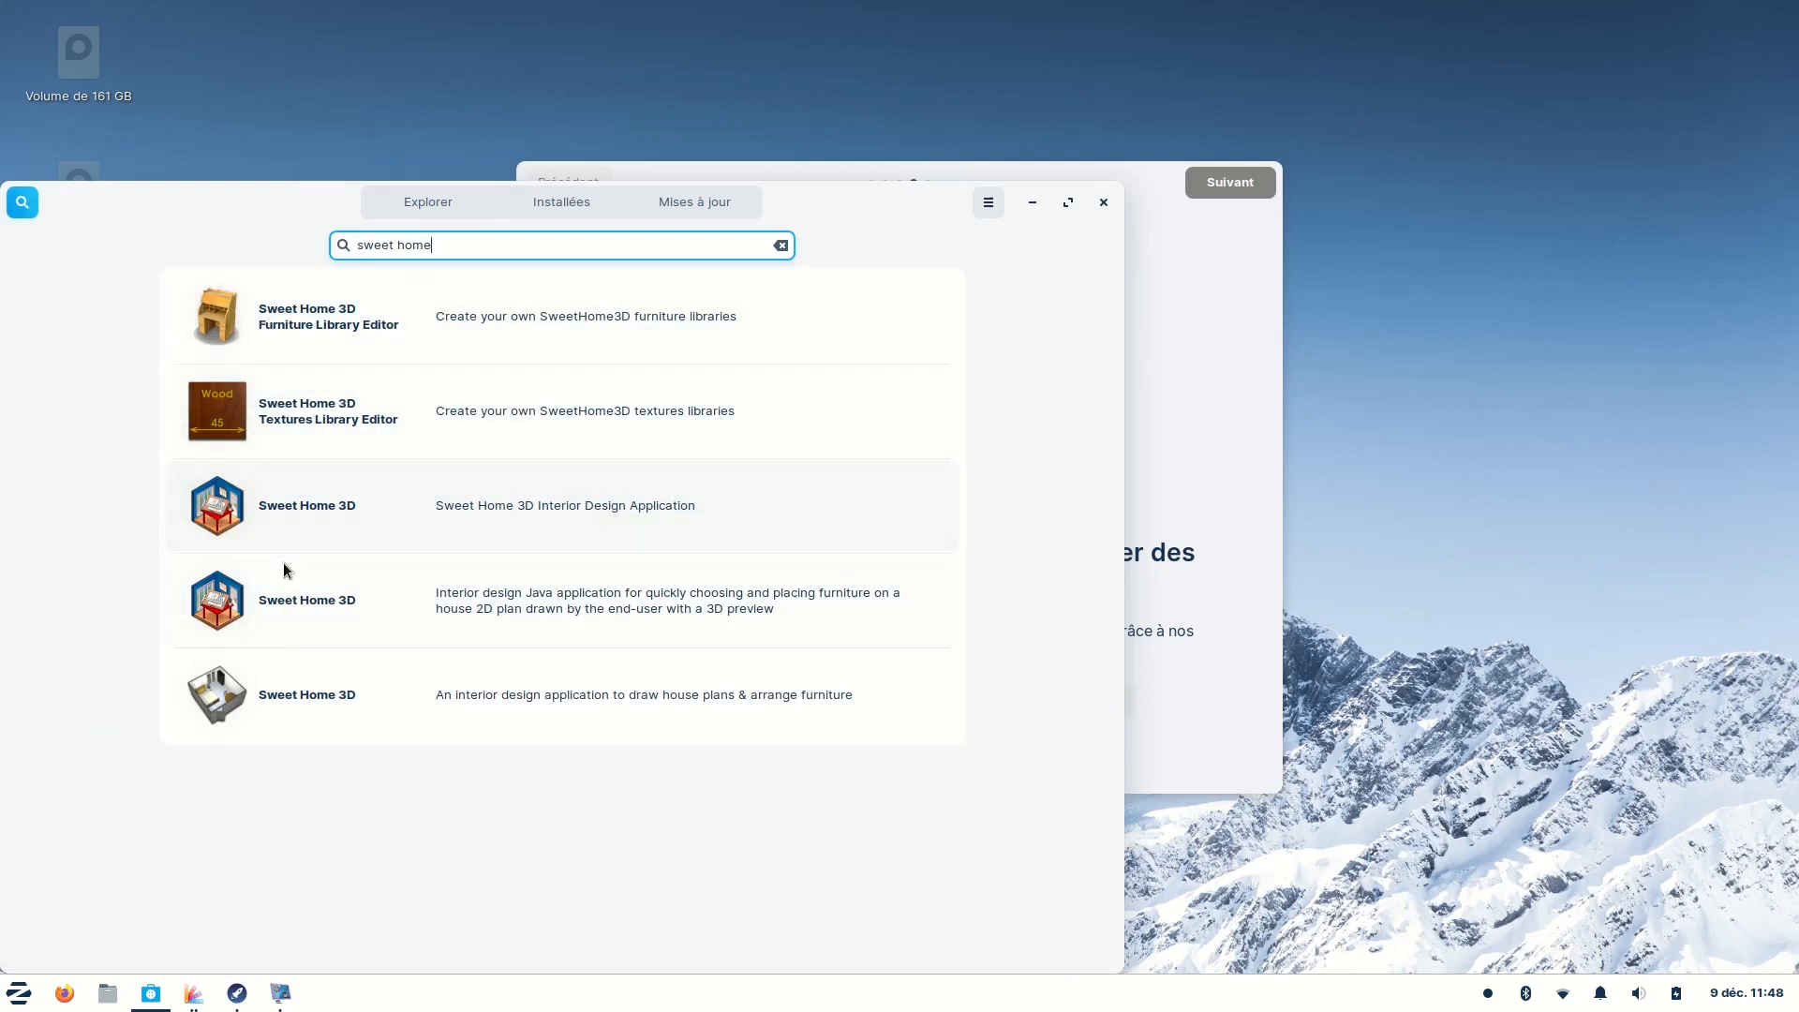
Step: Compare the source and download size of the three Sweet Home 3D packages on their detail pages
left_click(317, 592)
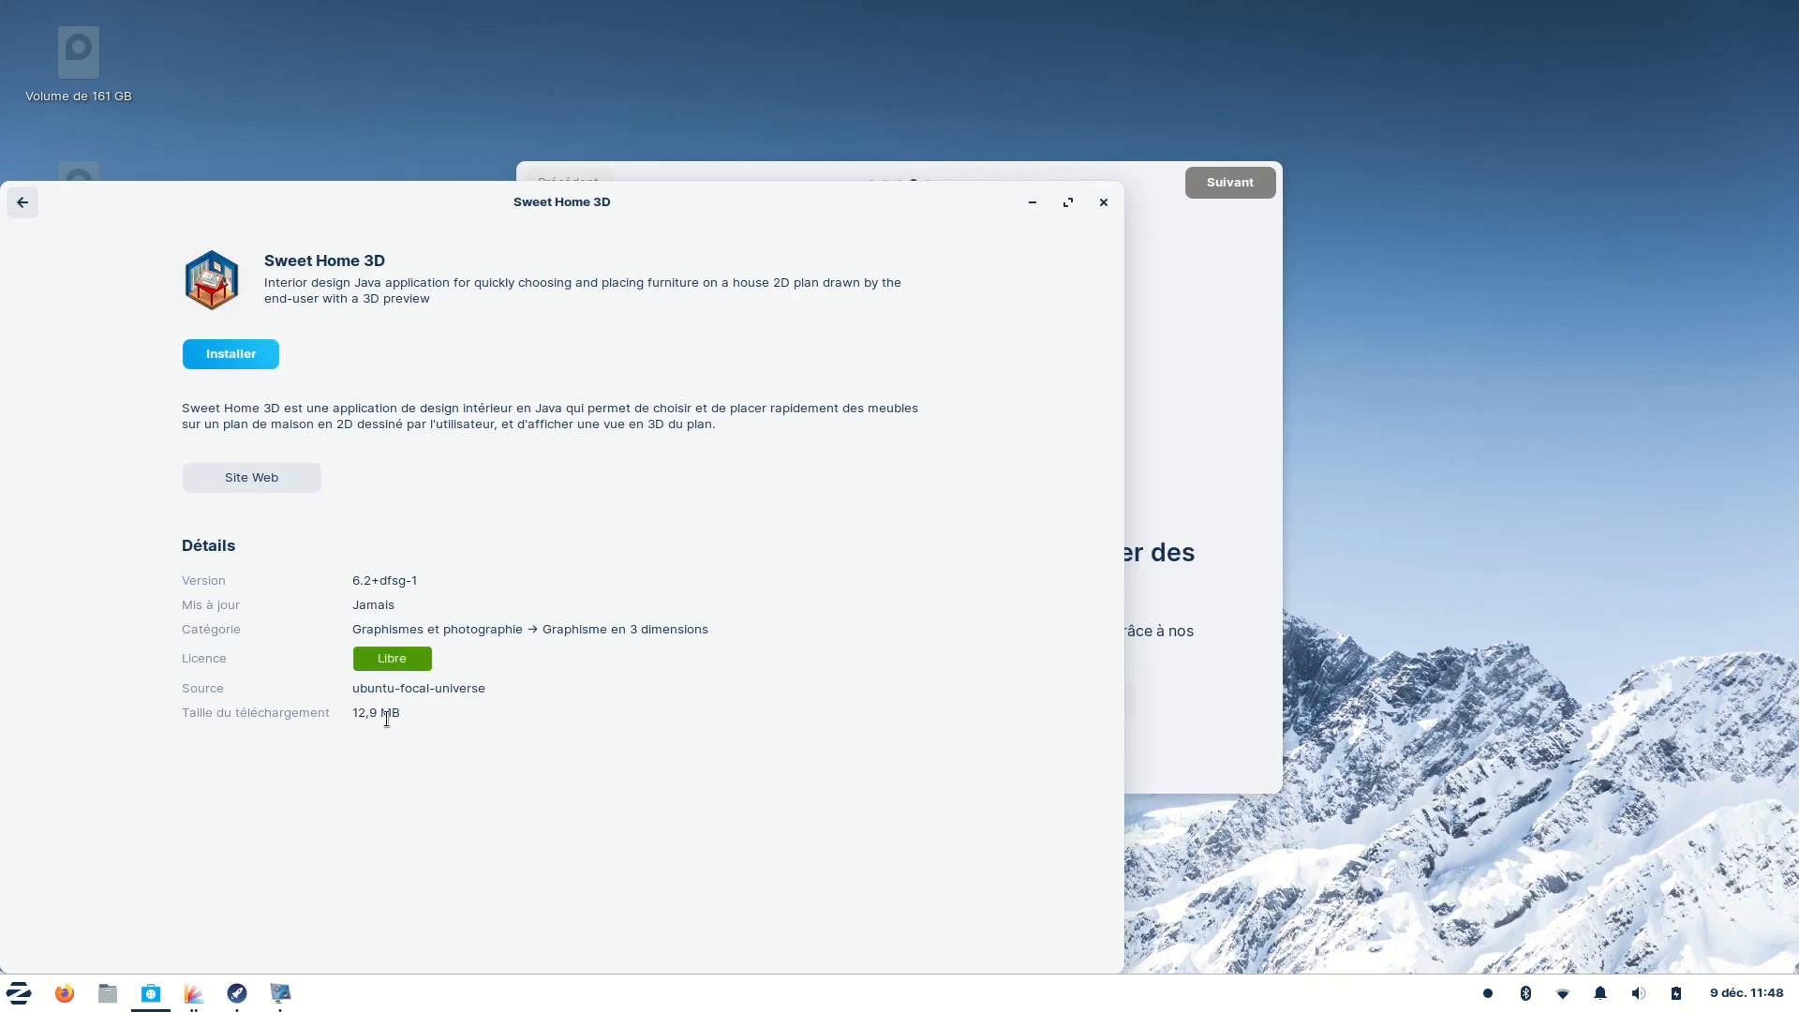
left_click(29, 210)
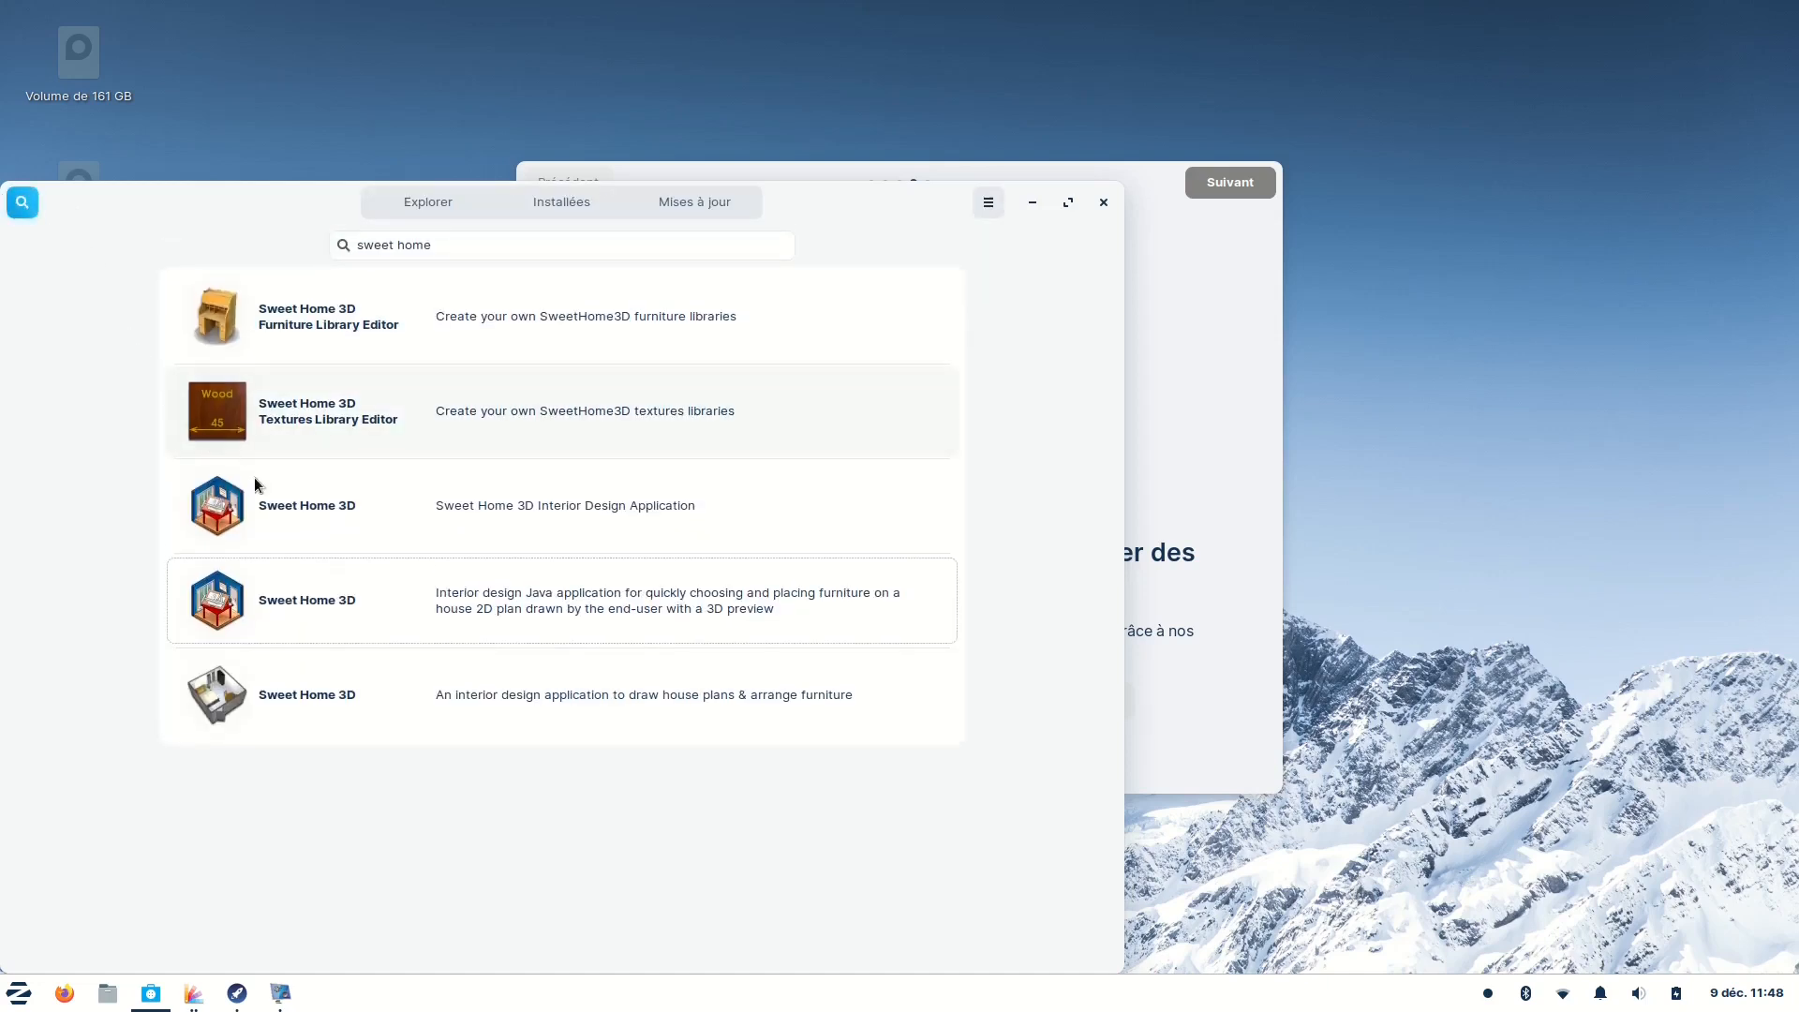
left_click(315, 502)
scroll(603, 724, "down", 5)
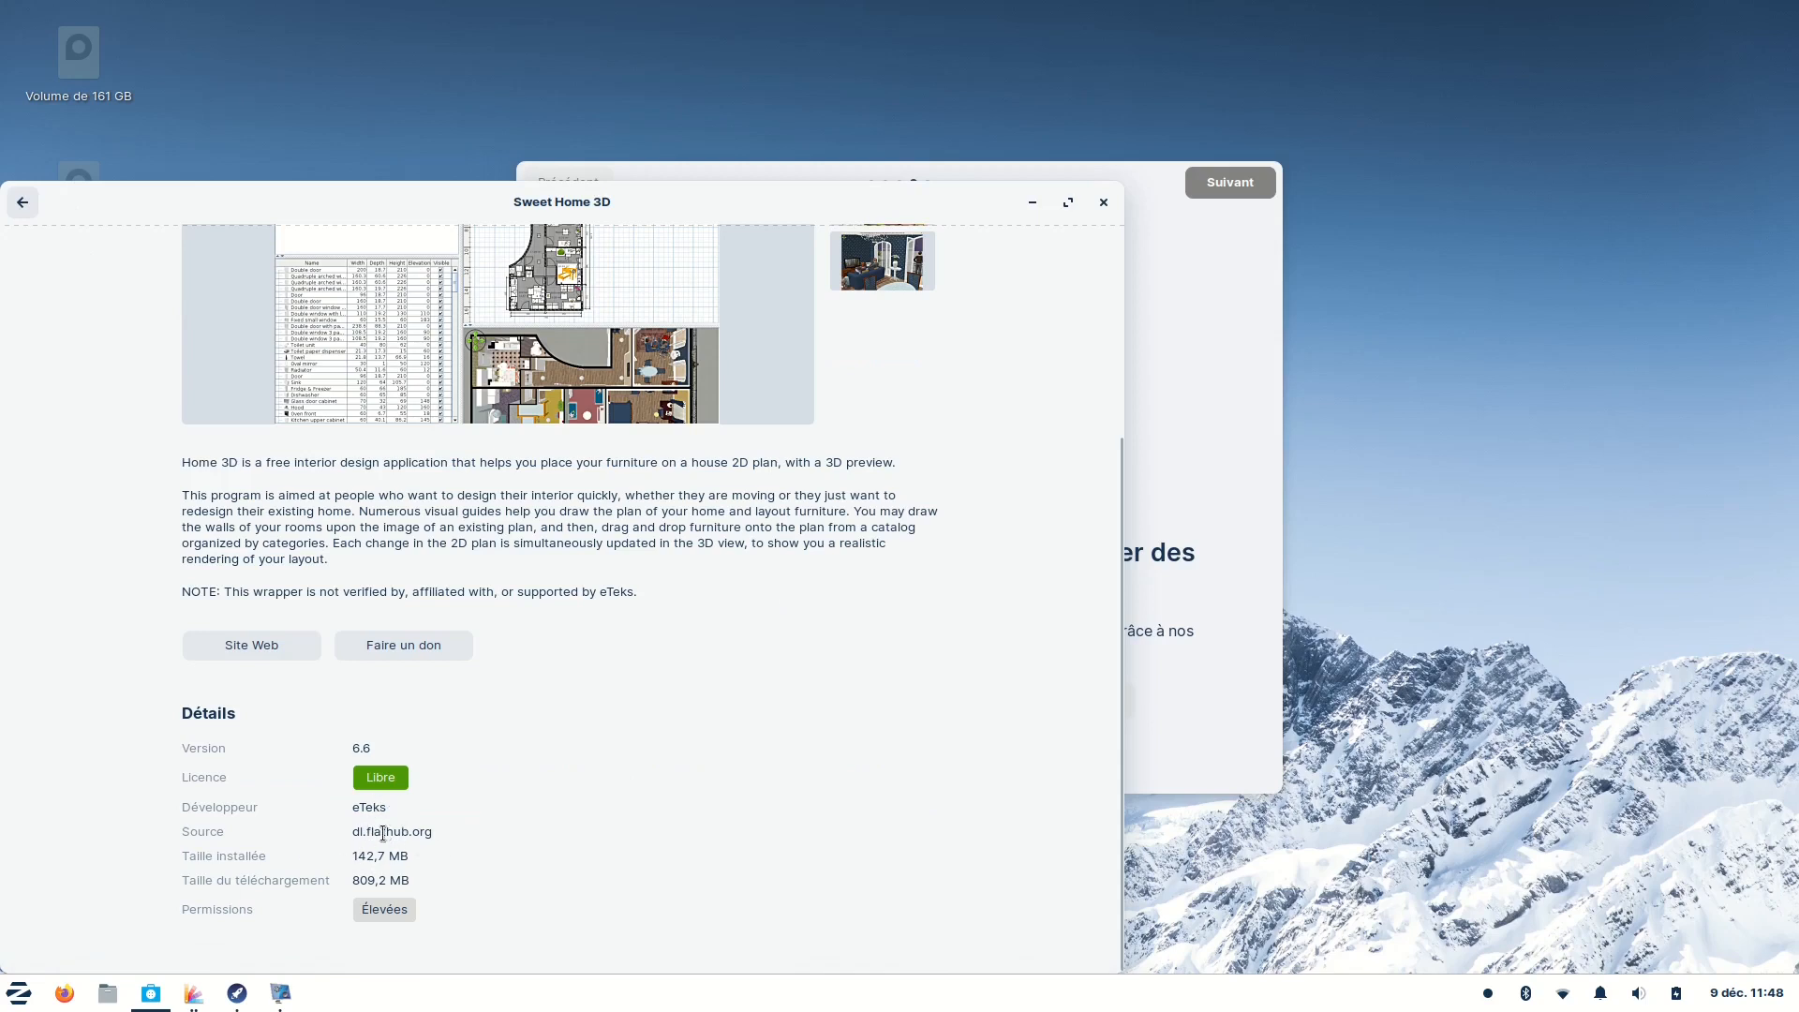
left_click(22, 202)
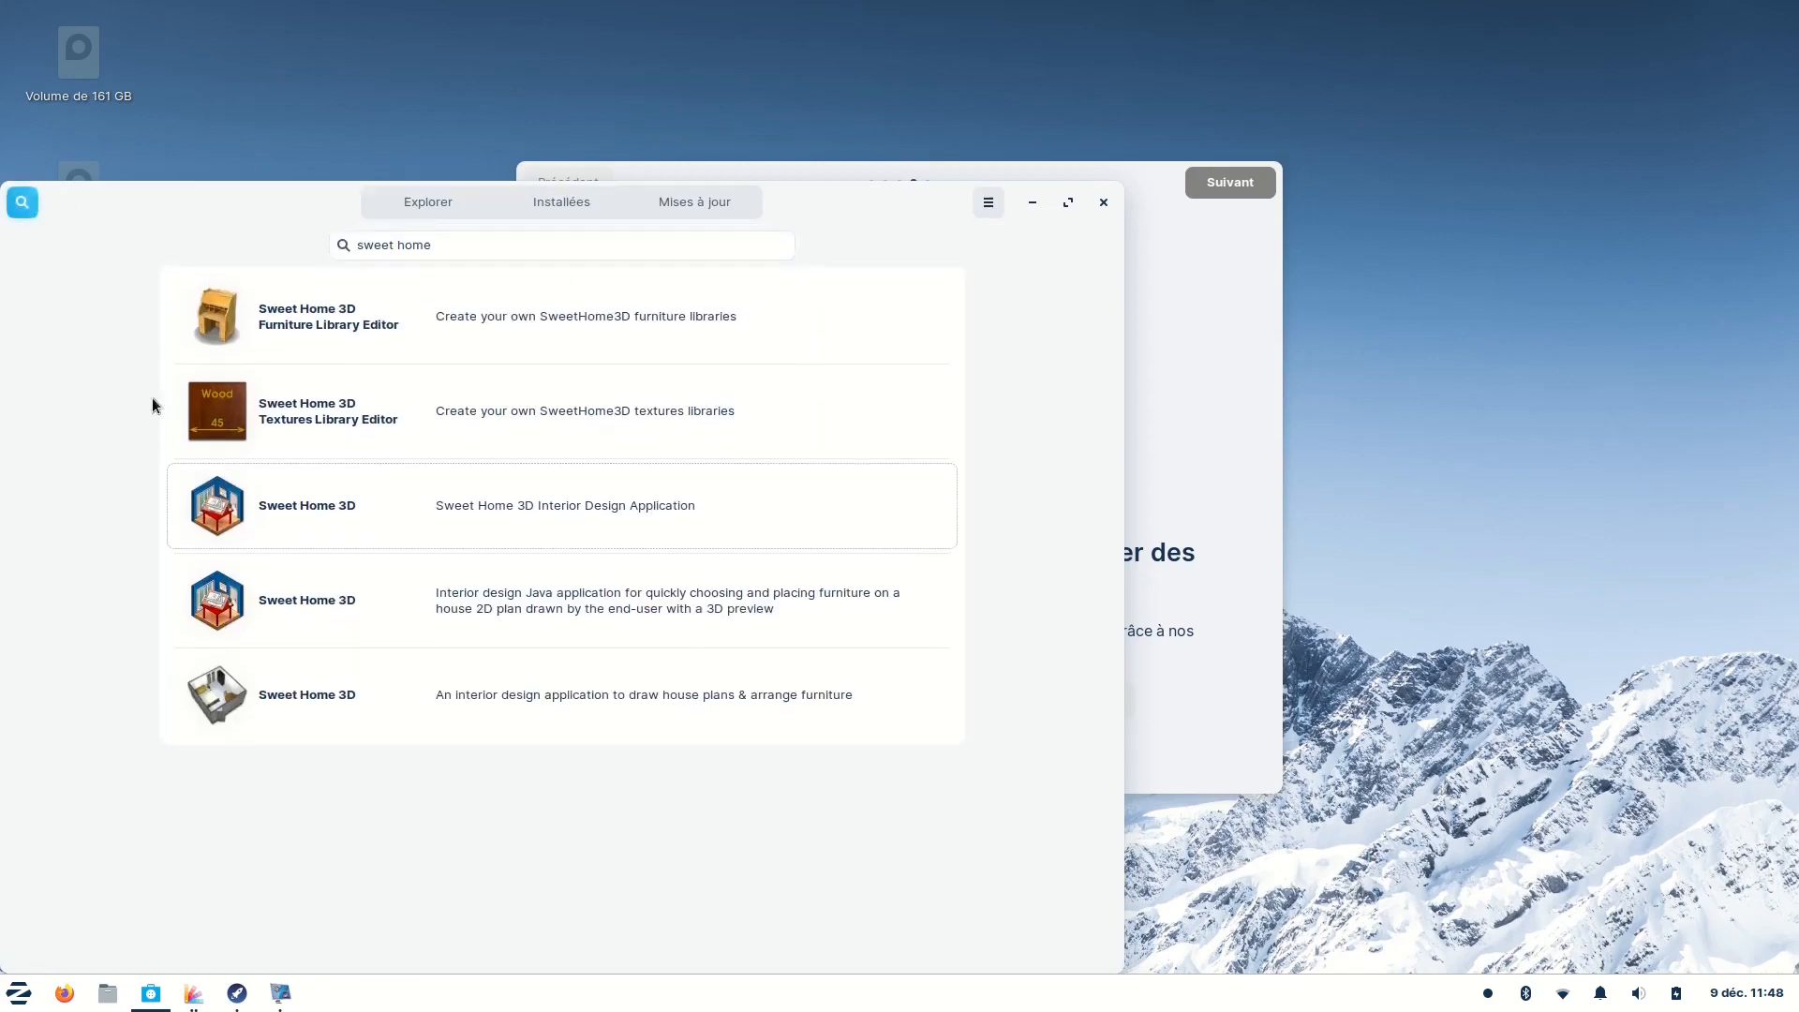
left_click(309, 705)
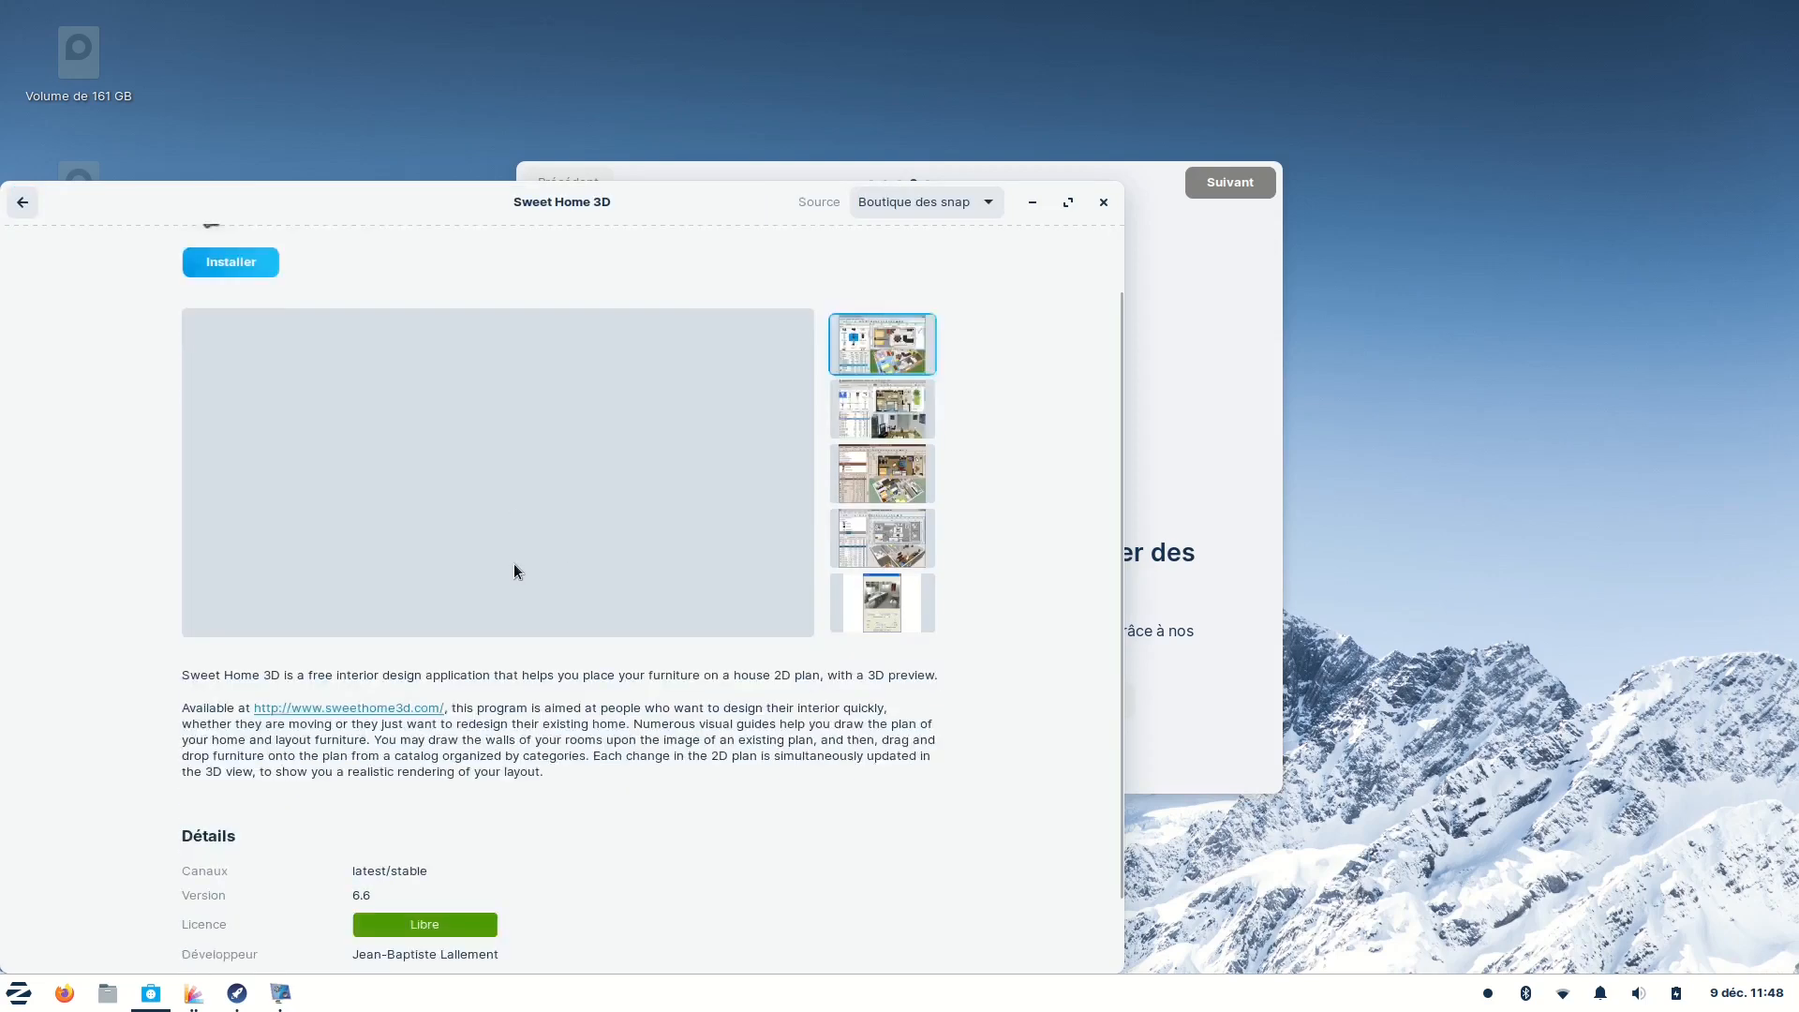
scroll(513, 564, "down", 2)
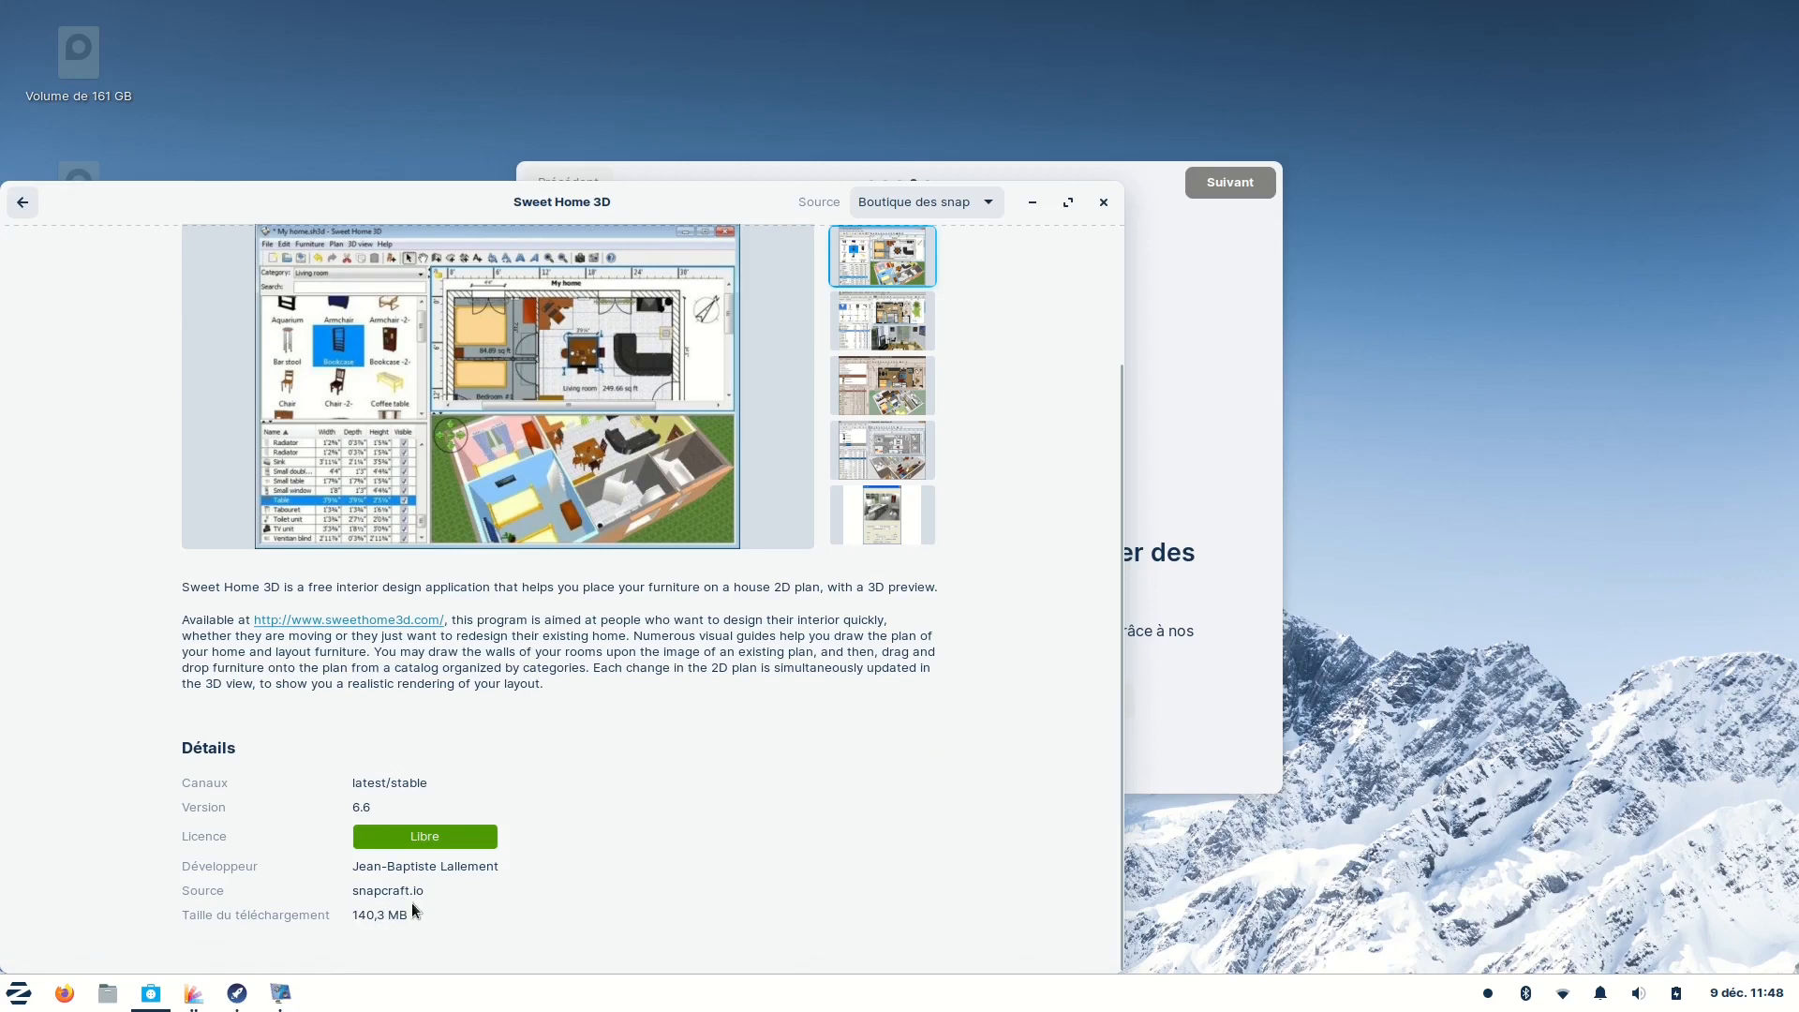
left_click(20, 202)
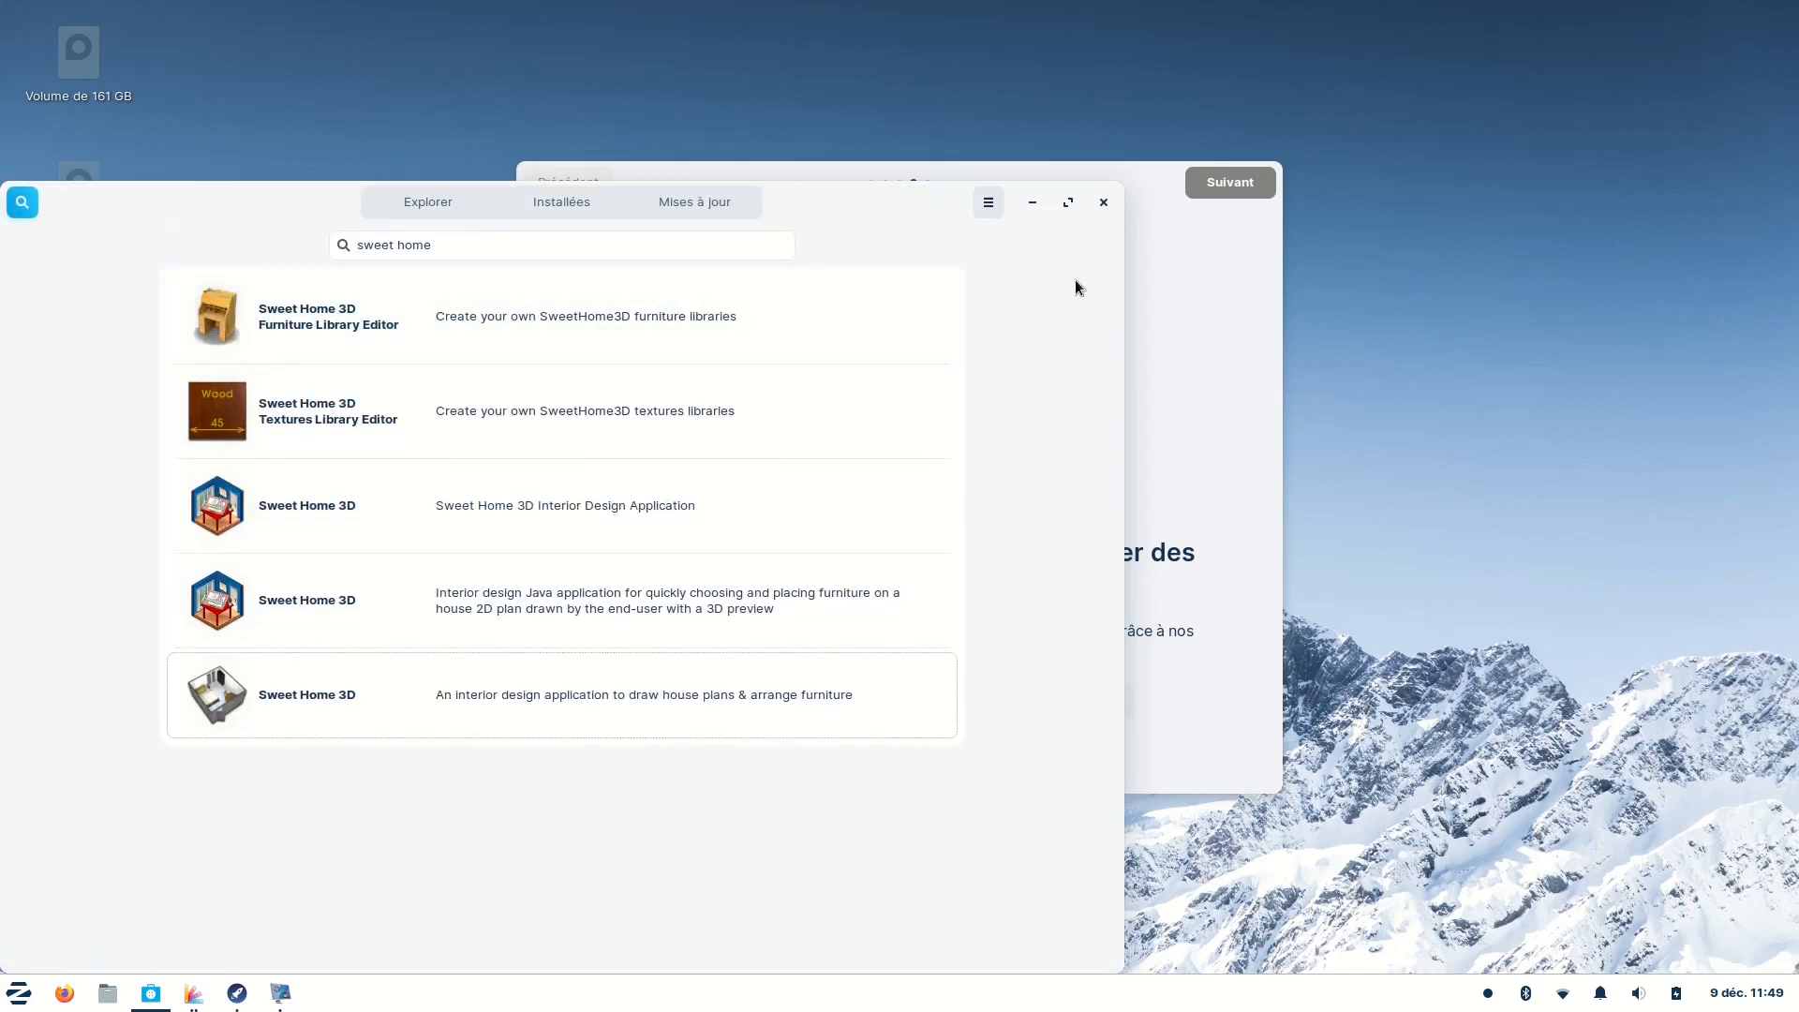
Step: Close Logiciels, go to the last page of the welcome tour, and finish the tour
left_click(1104, 203)
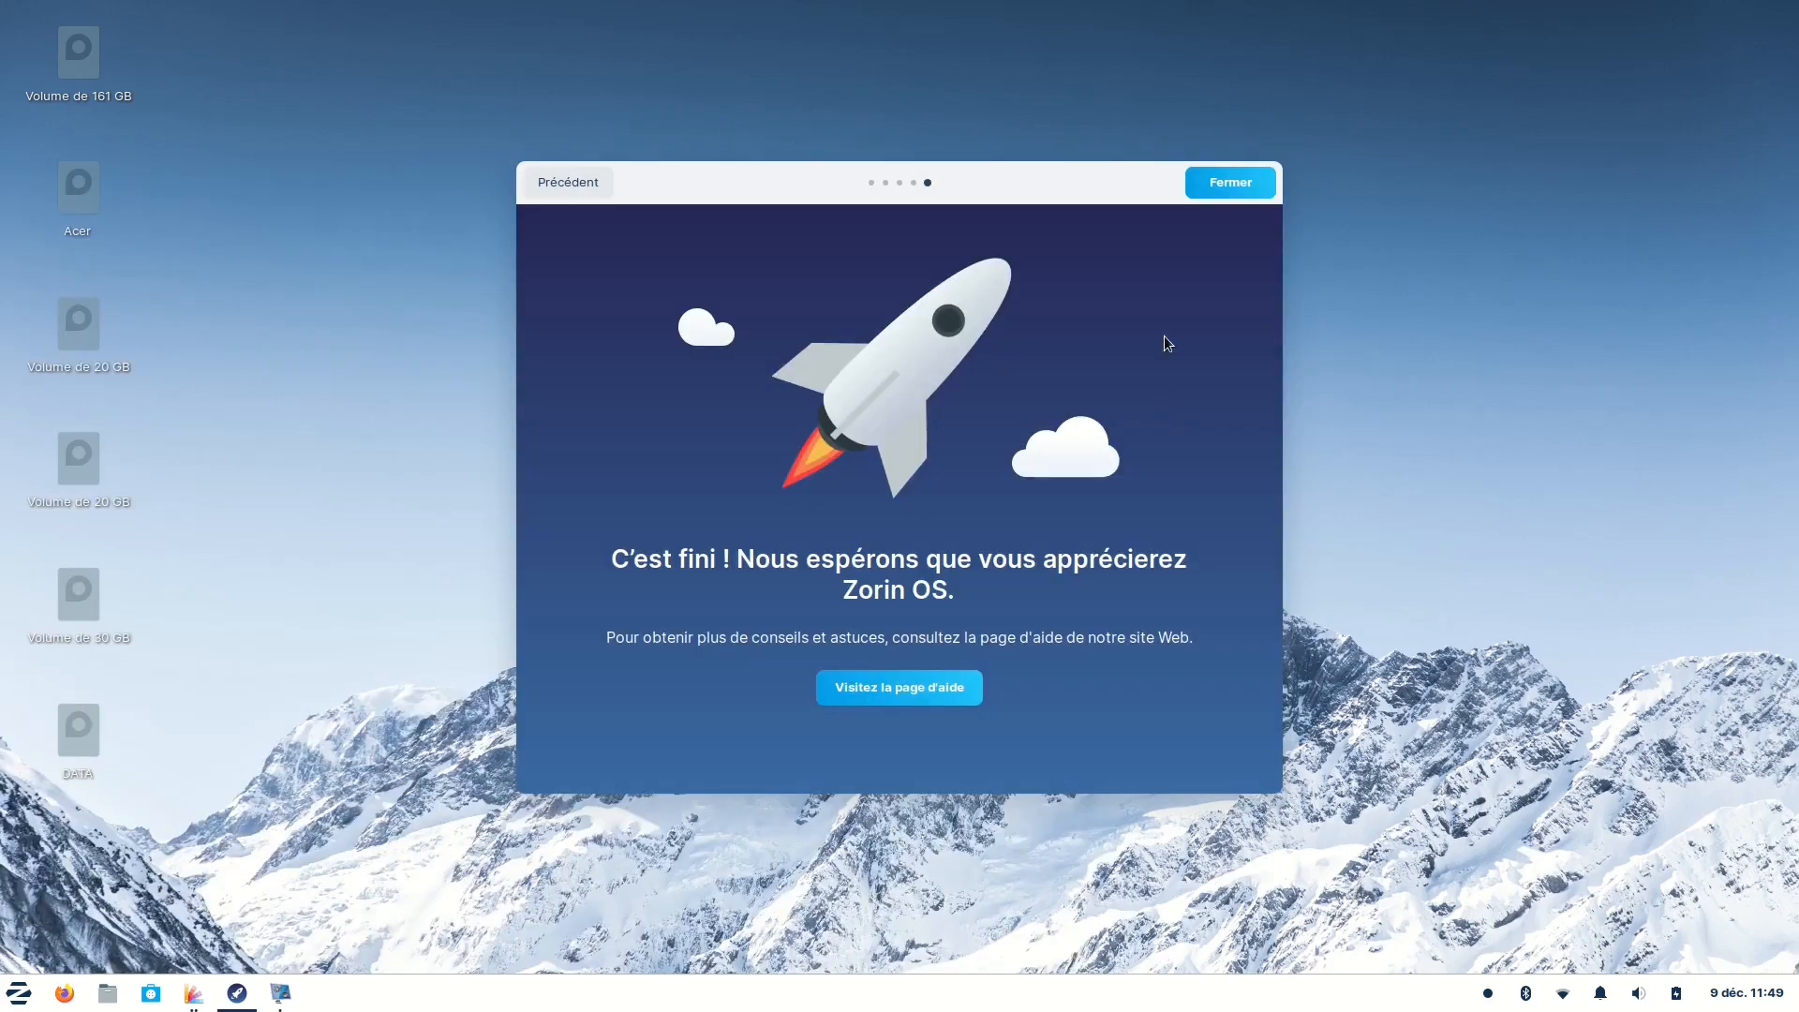
left_click(1221, 184)
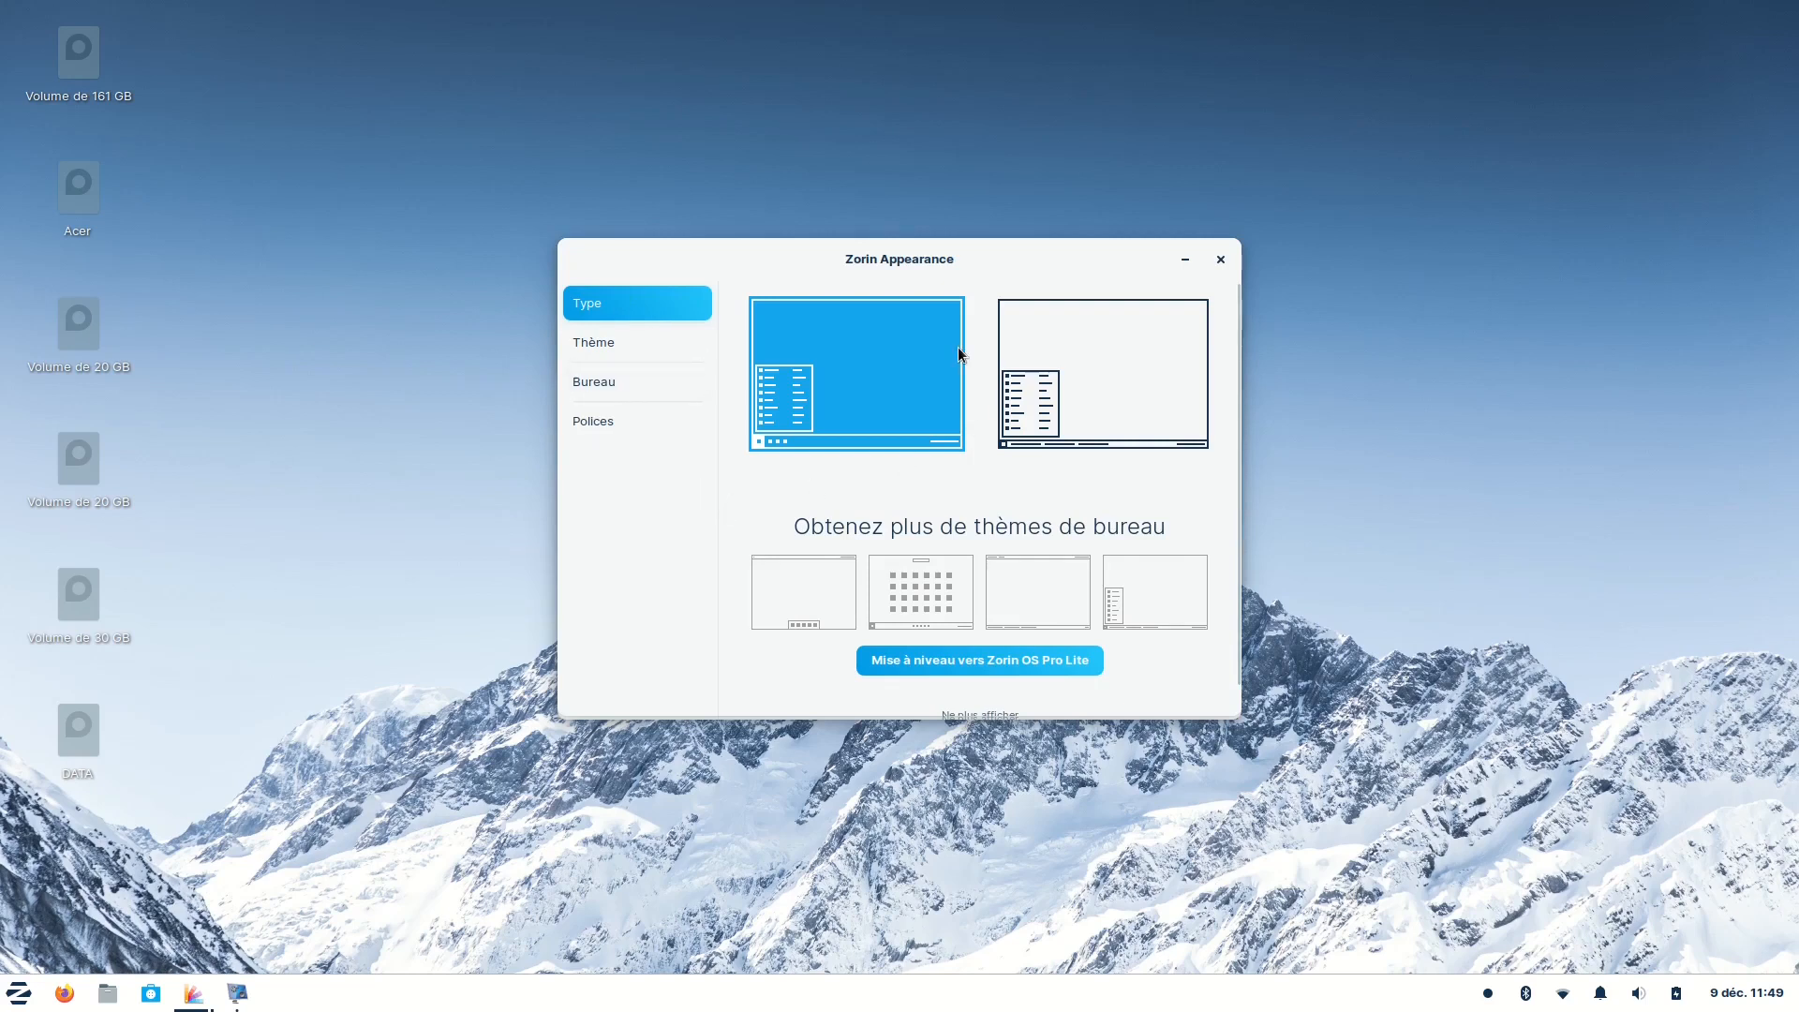
Step: Try other accent colours in the Zorin Appearance theme settings and restore the blue one
left_click(609, 348)
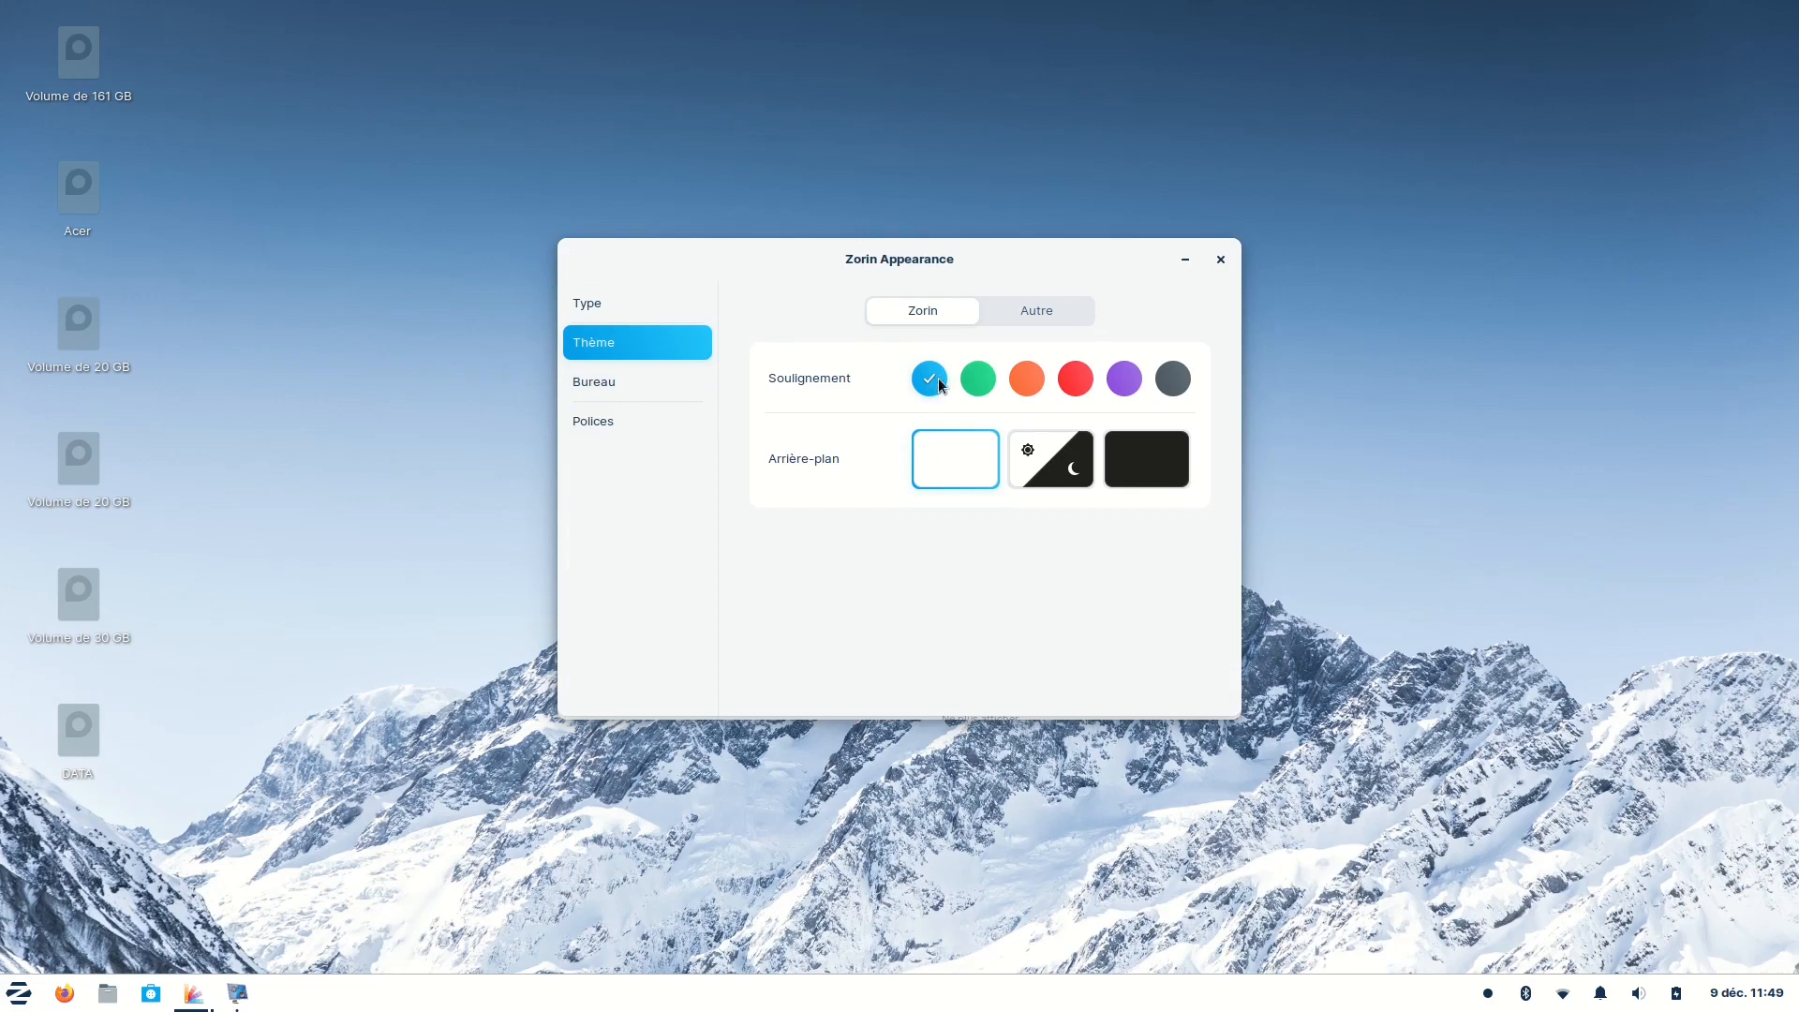
left_click(1027, 379)
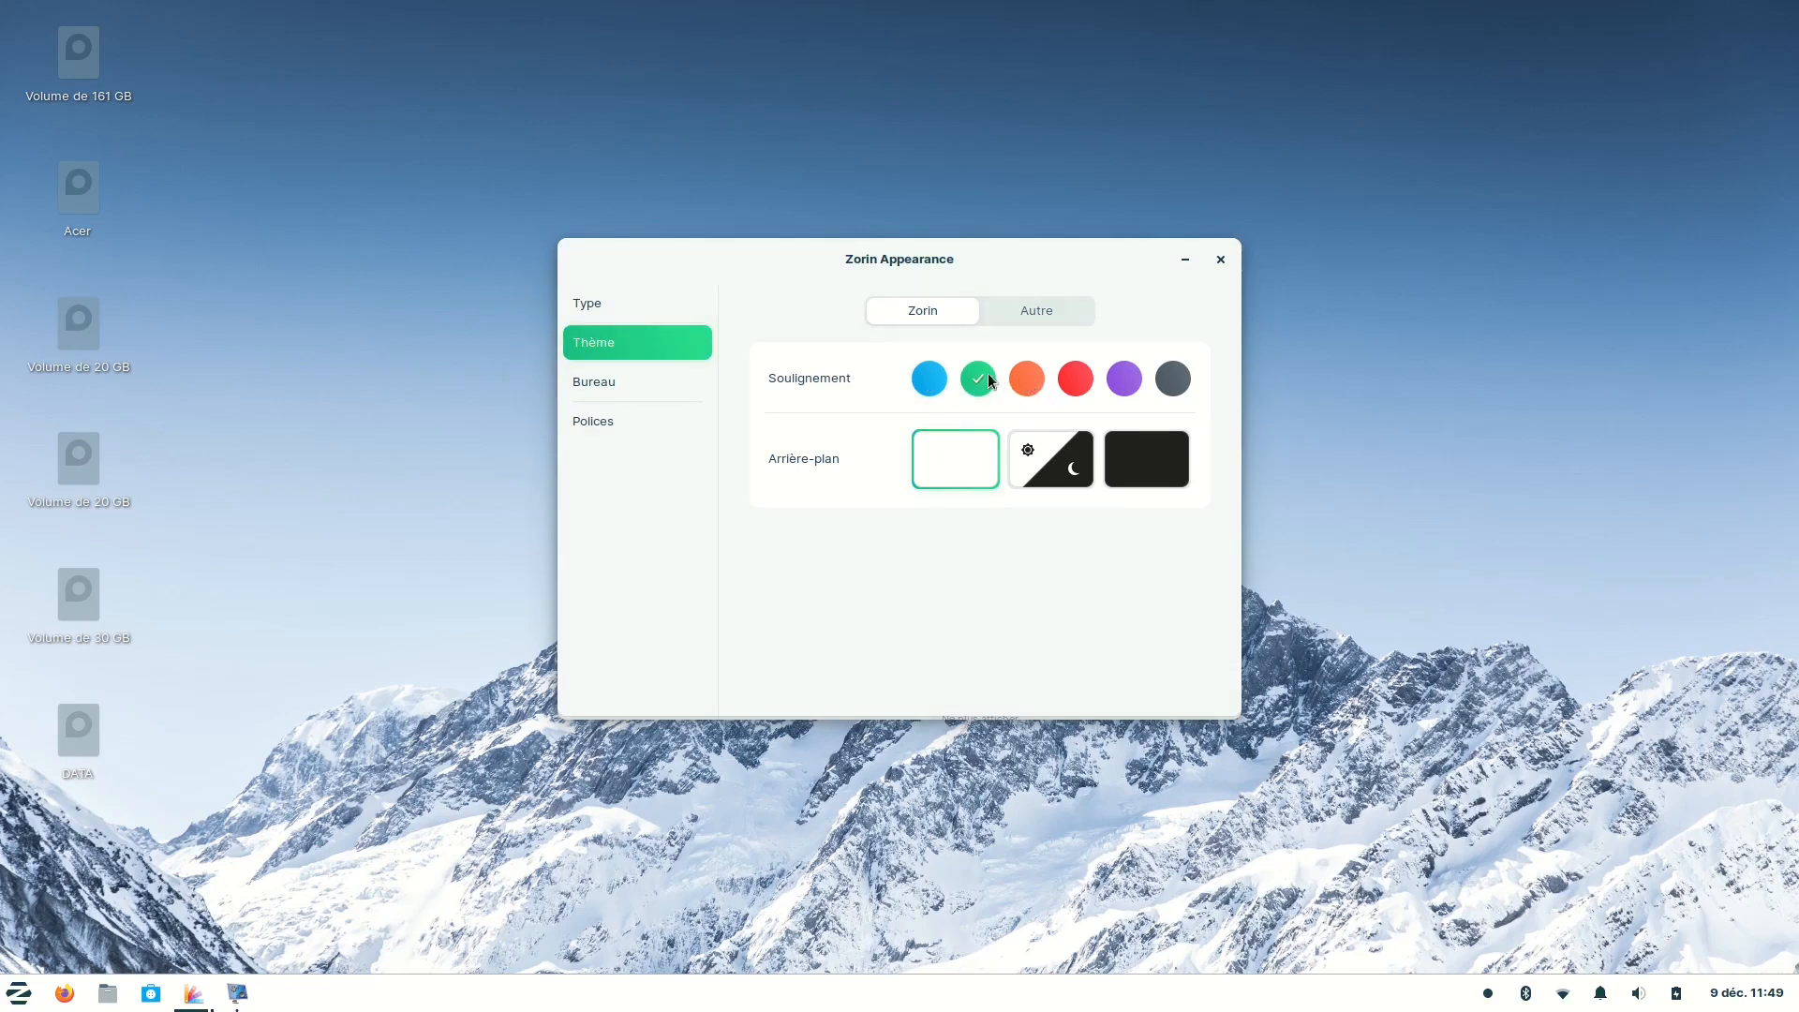
left_click(920, 378)
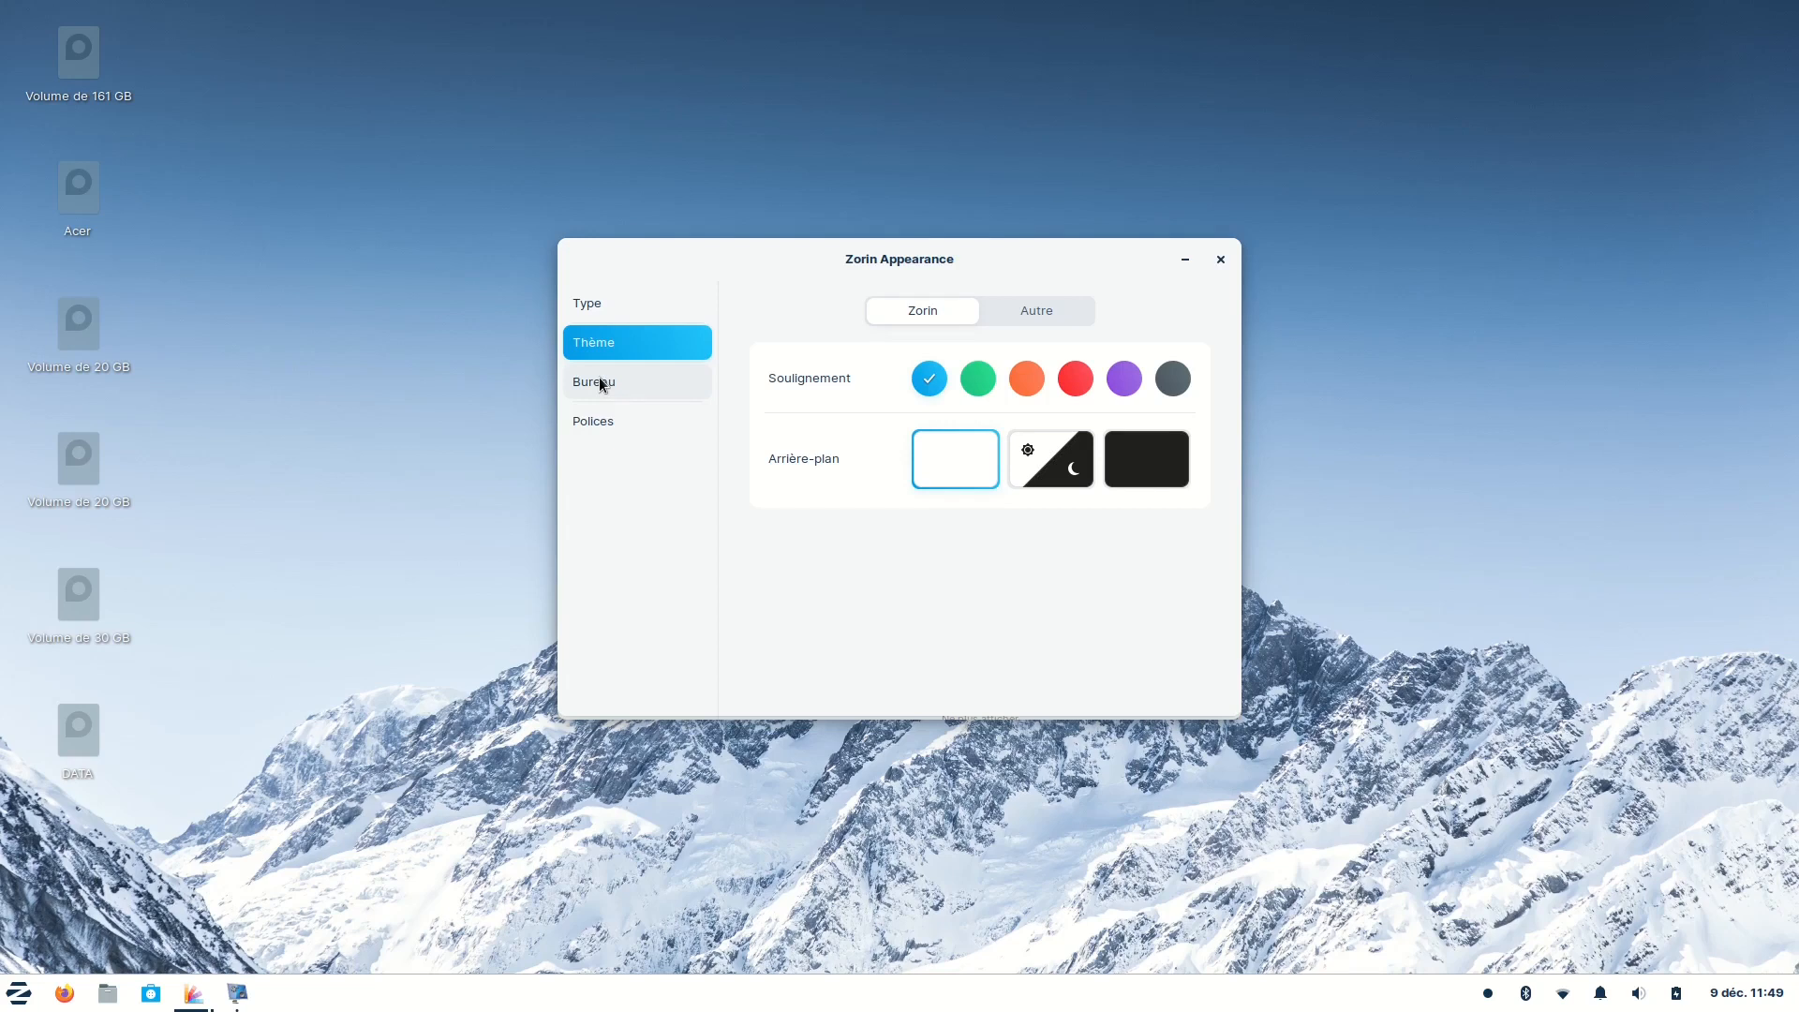
Step: Show the Dossier personnel icon on the desktop, look over the Polices and Type settings, and close Zorin Appearance
left_click(599, 379)
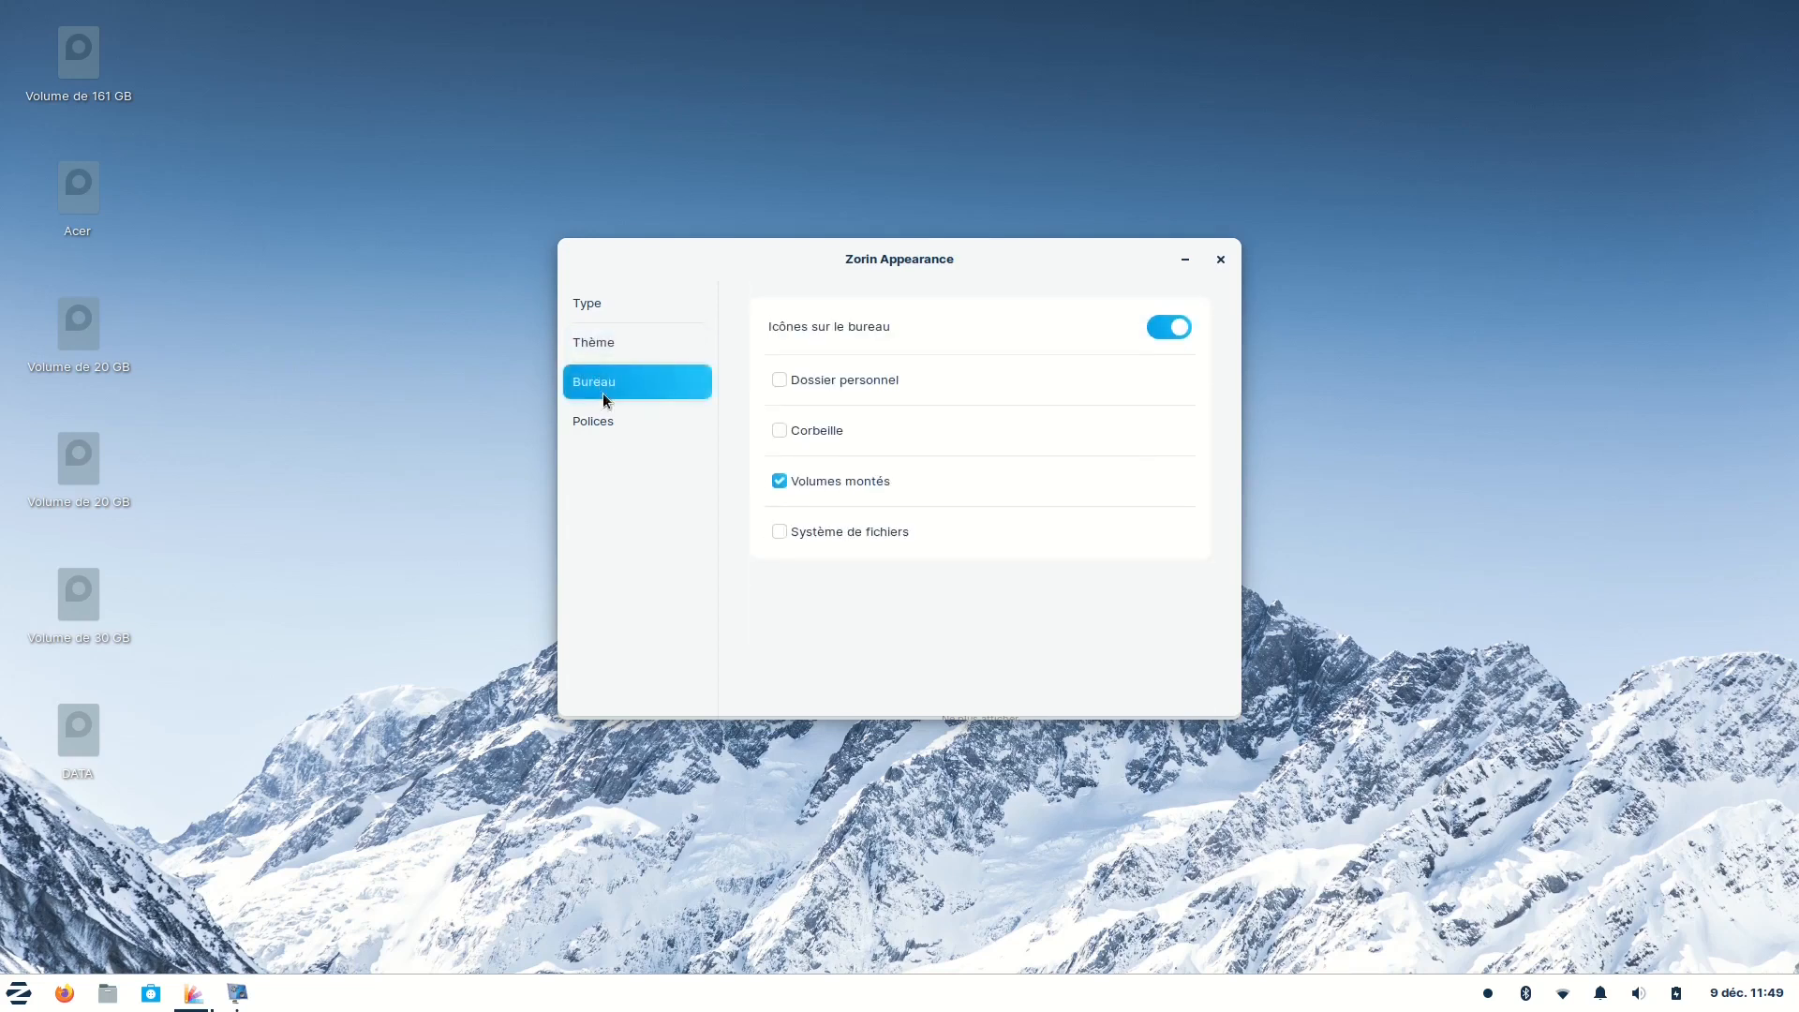
left_click(781, 381)
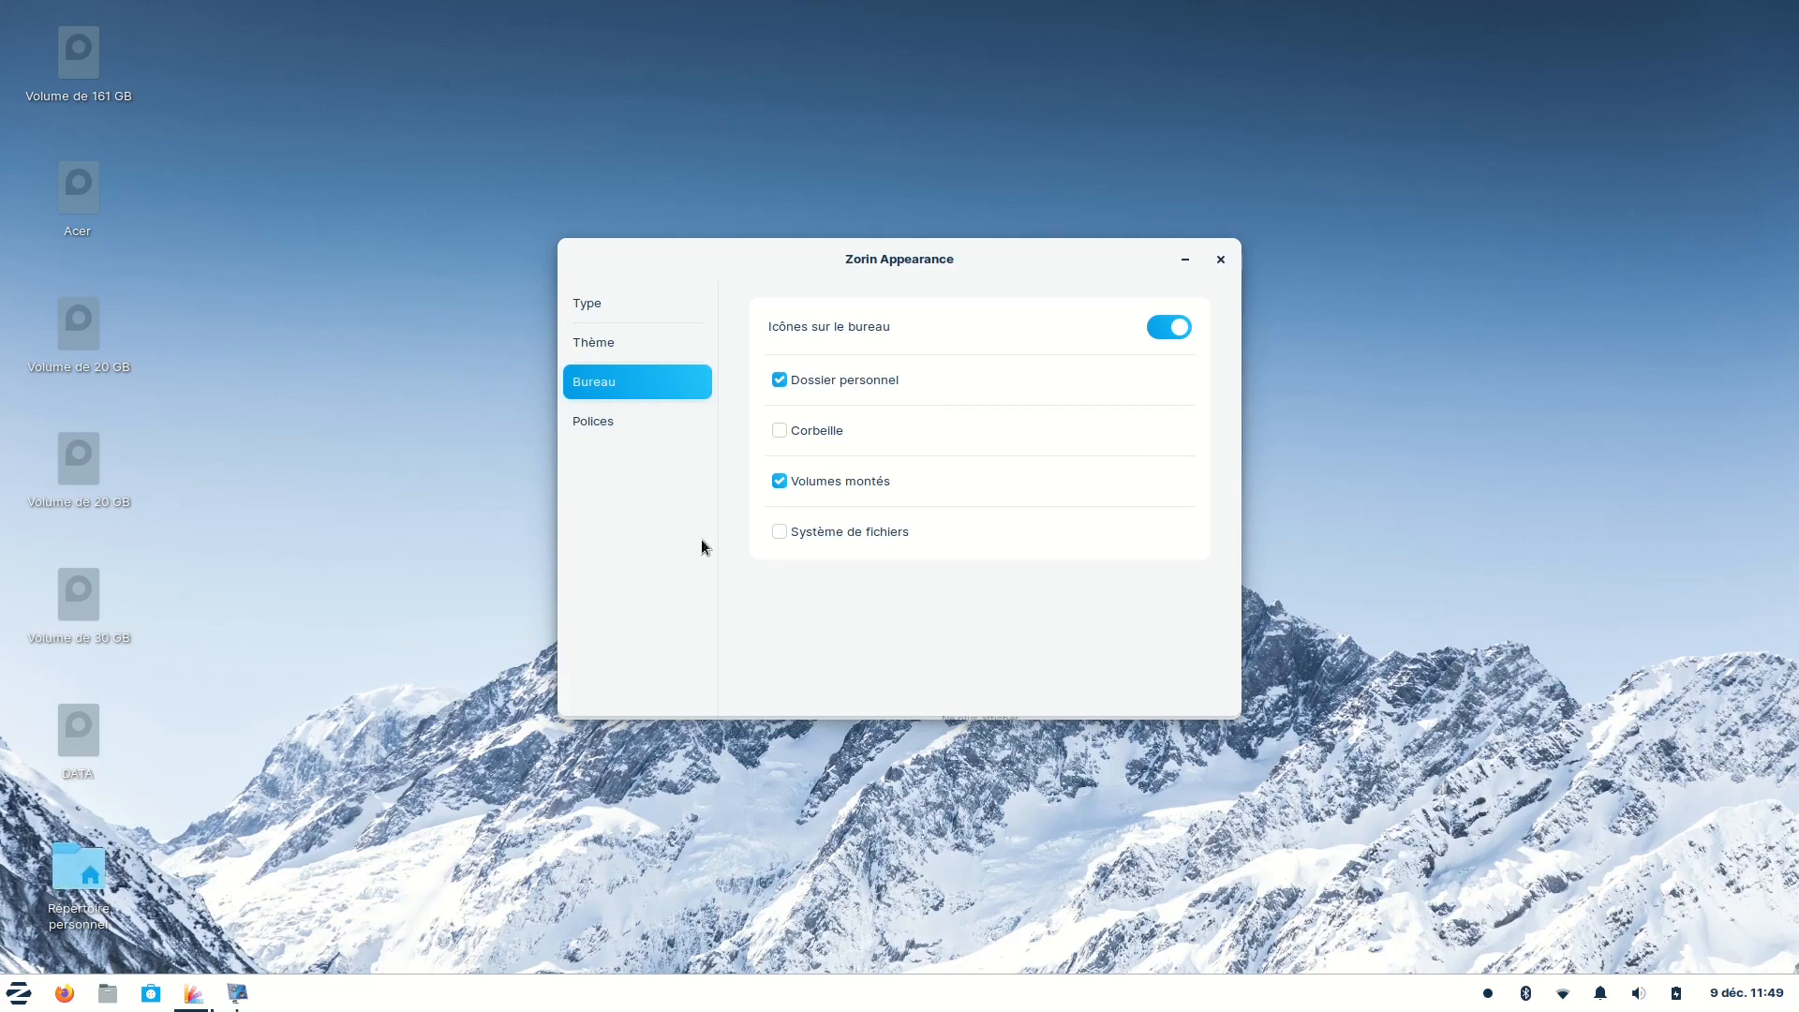
left_click(590, 423)
left_click(591, 306)
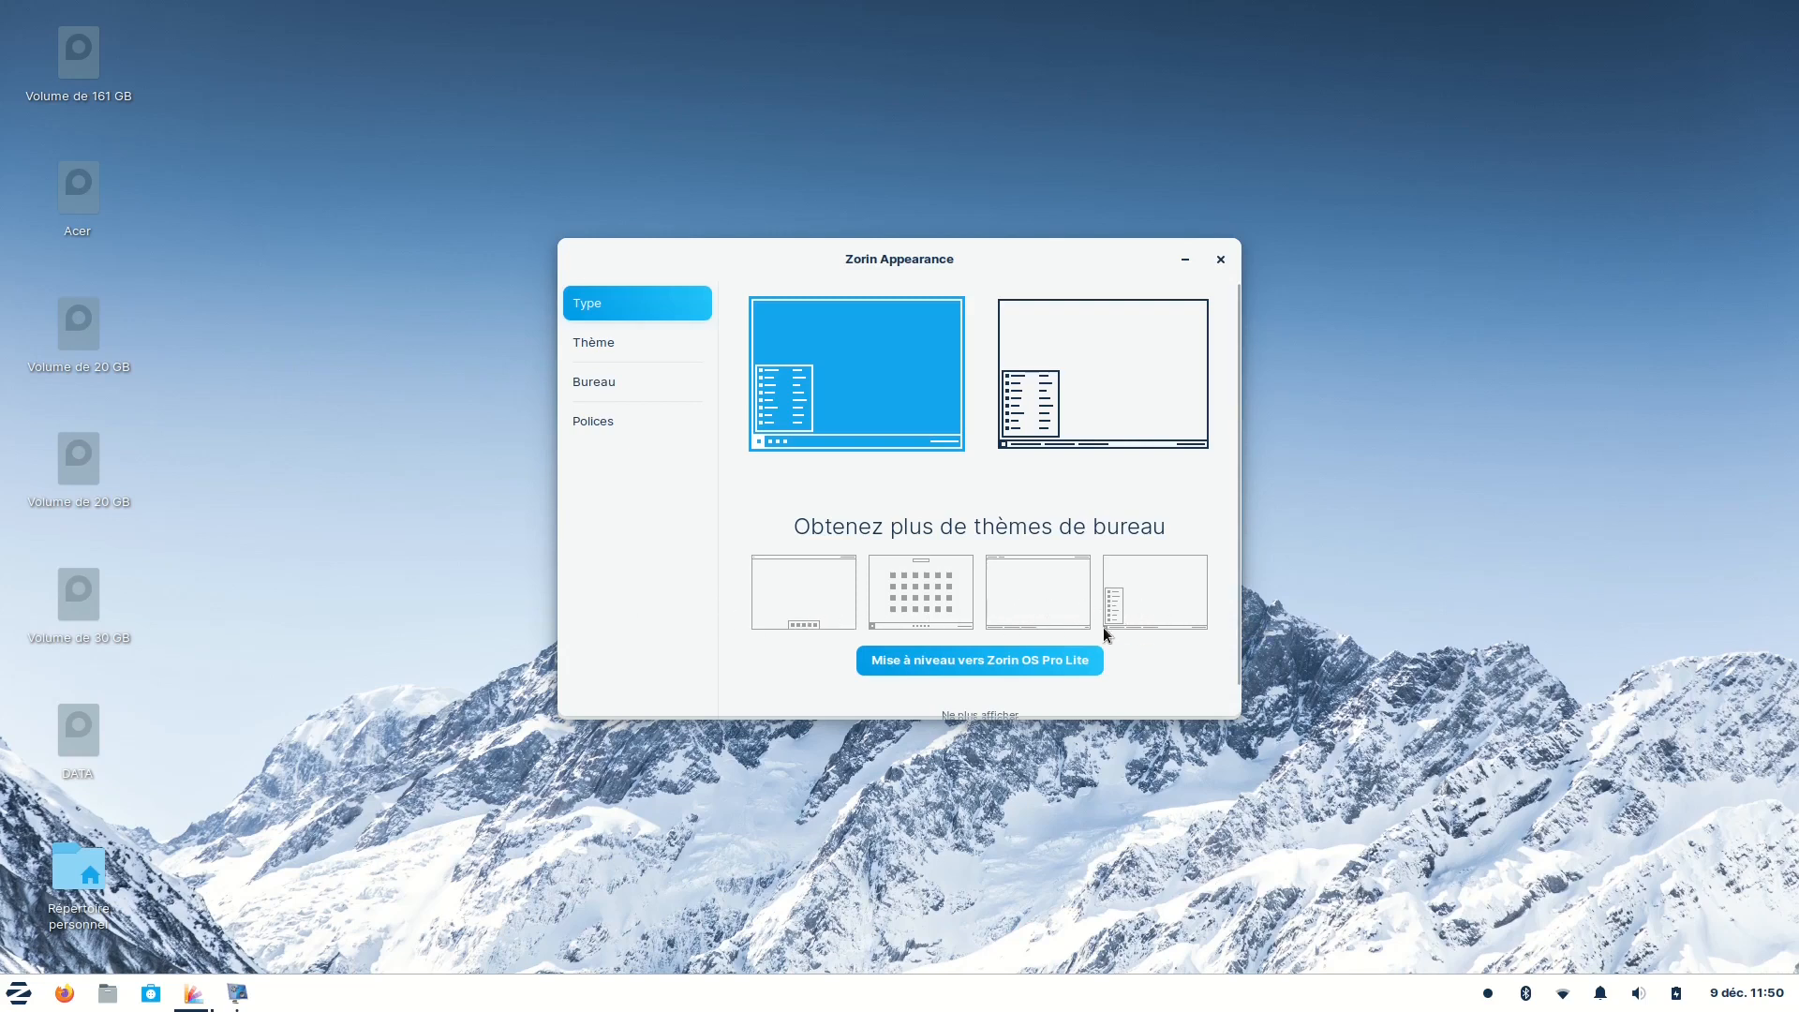
left_click(1220, 259)
Step: Open the Clavier settings from a maximized Paramètres window and enable restoring the num lock state at startup, closing the settings
left_click(13, 999)
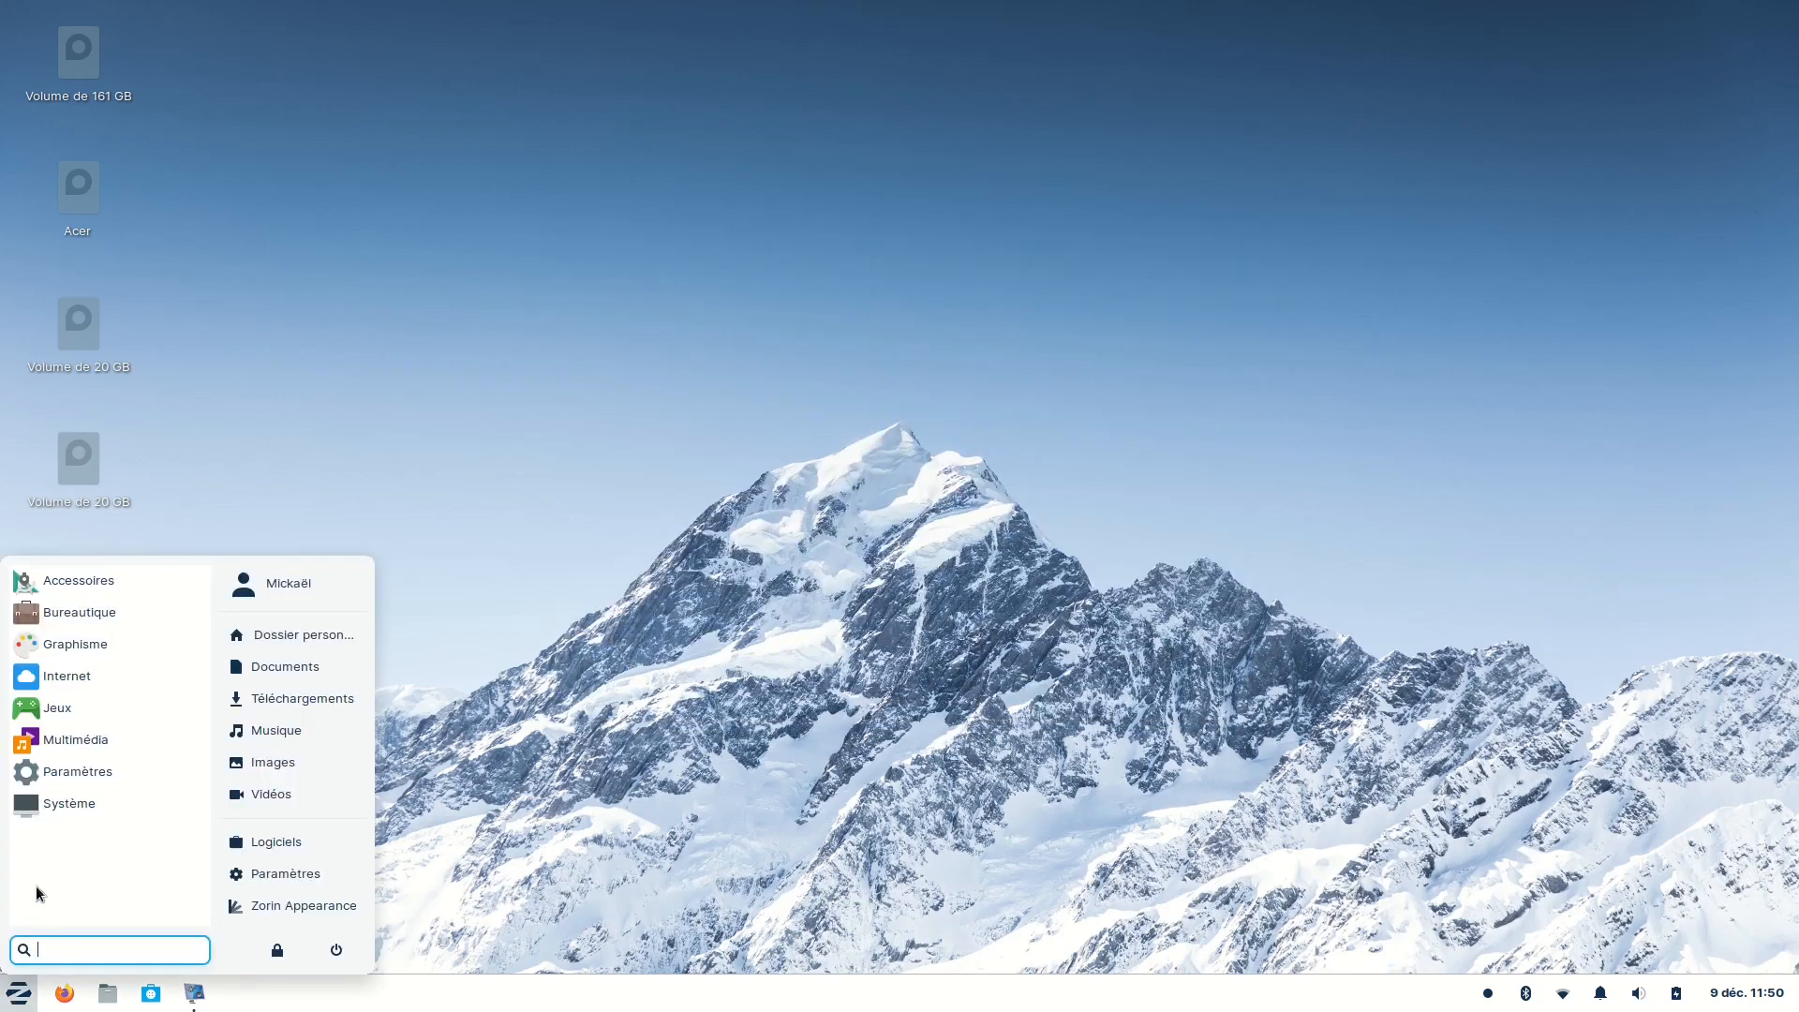
left_click(274, 867)
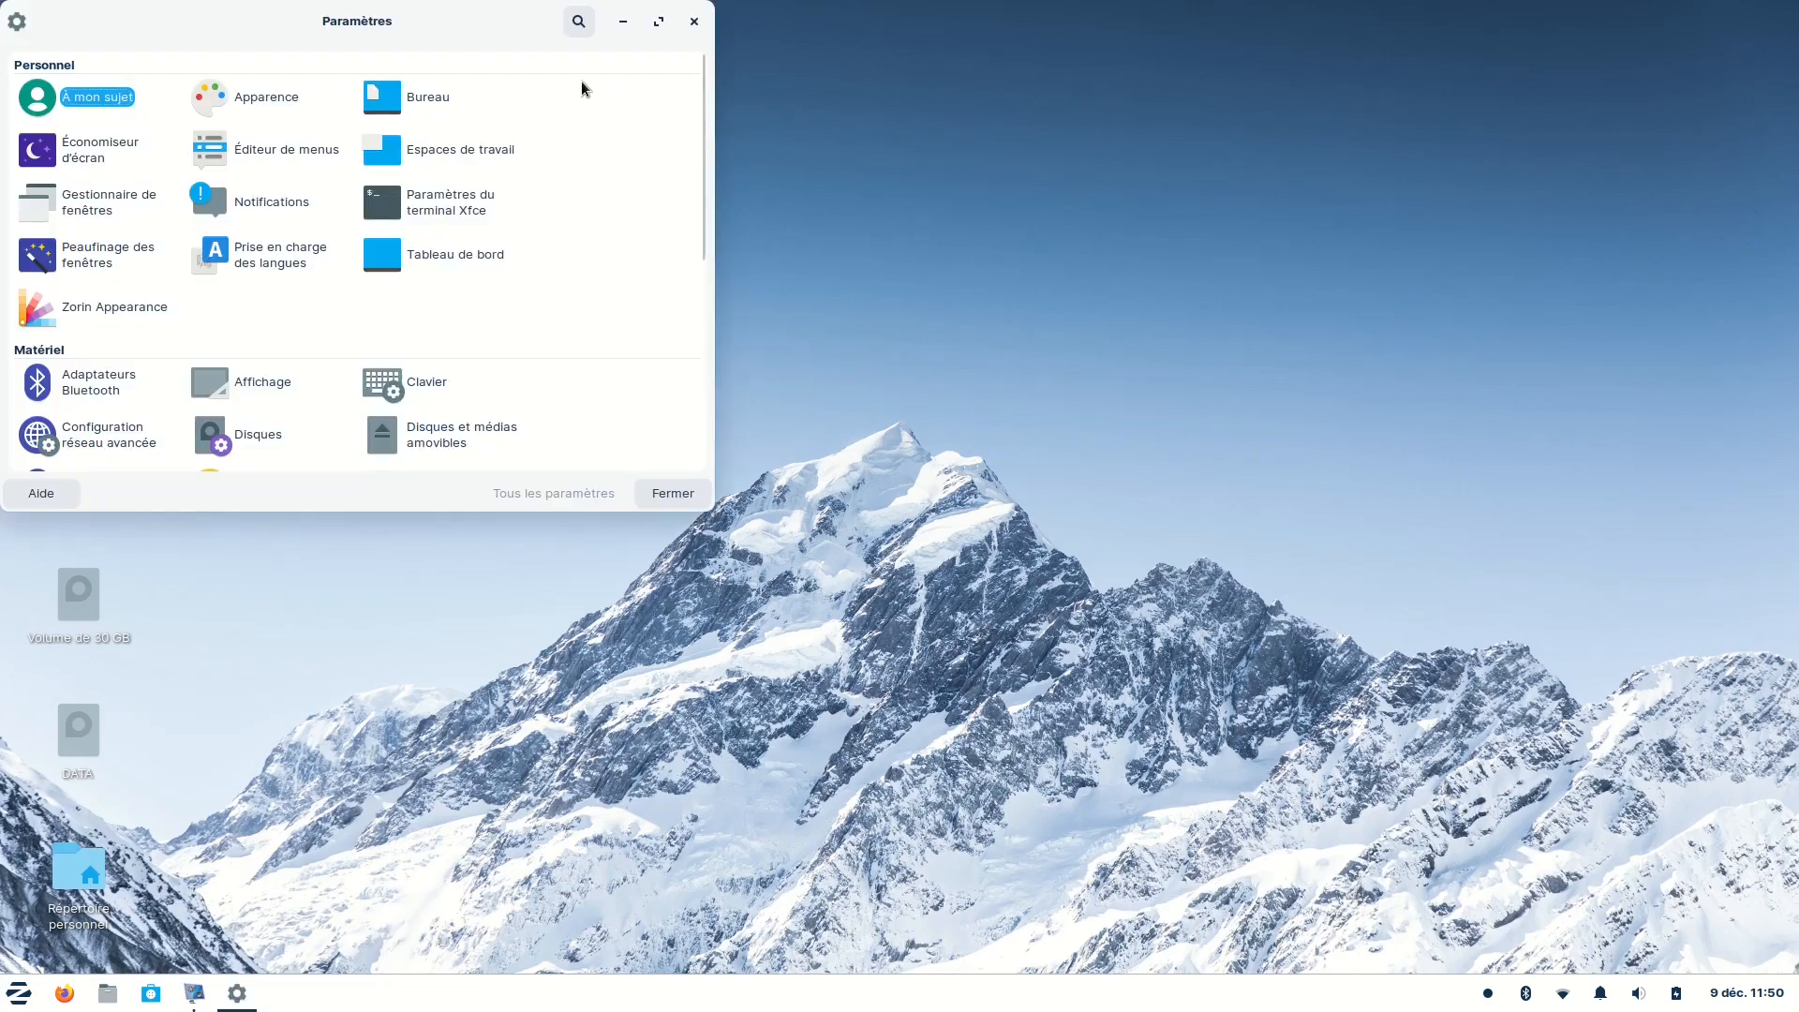
left_click(659, 20)
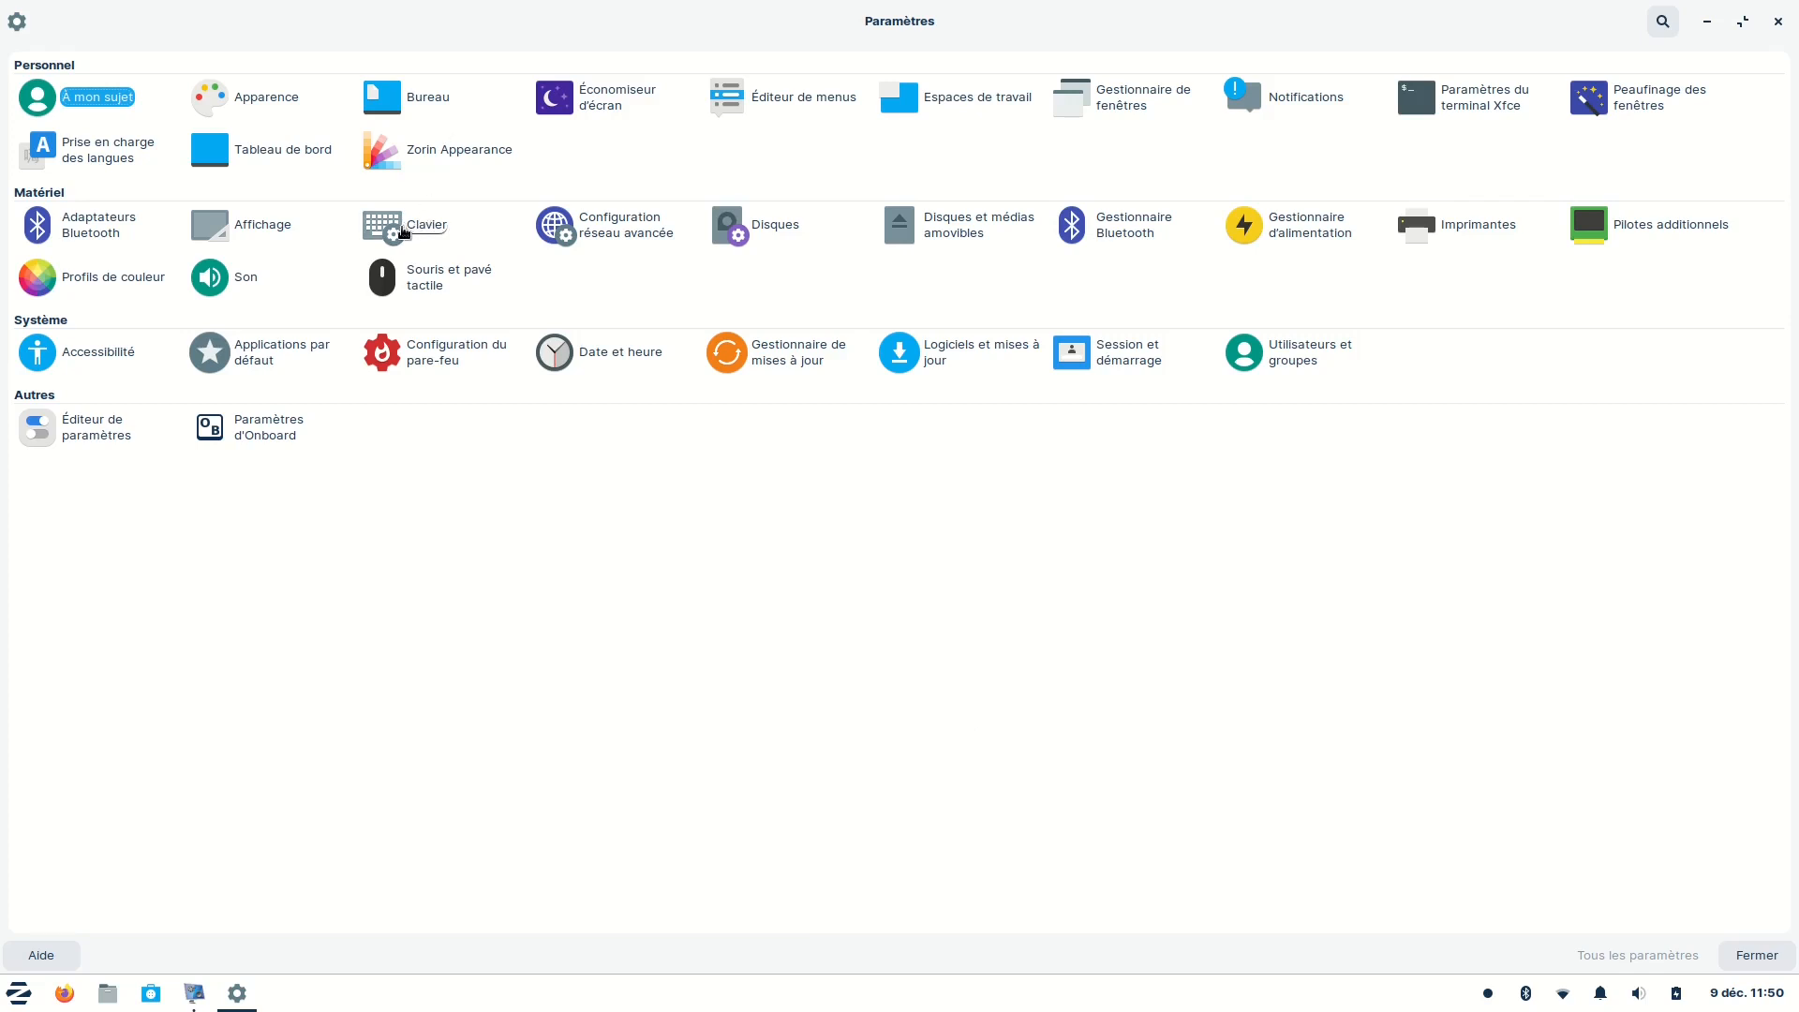
left_click(401, 230)
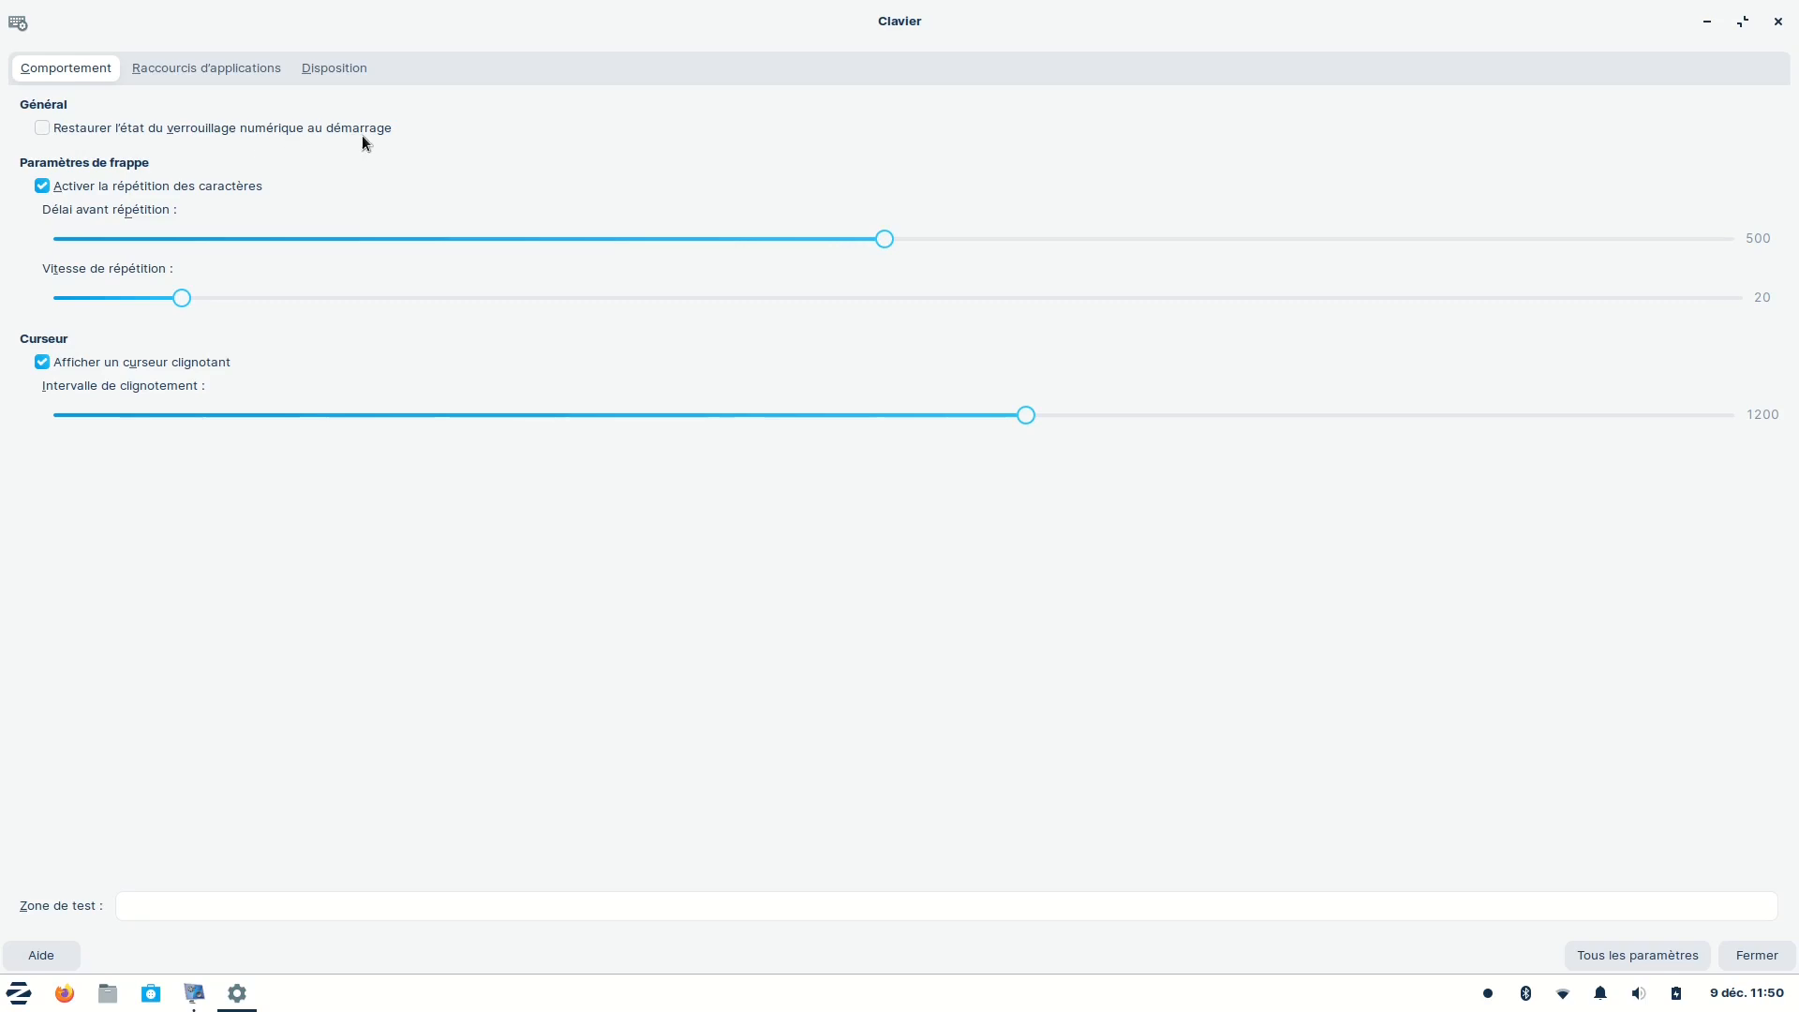
left_click(43, 132)
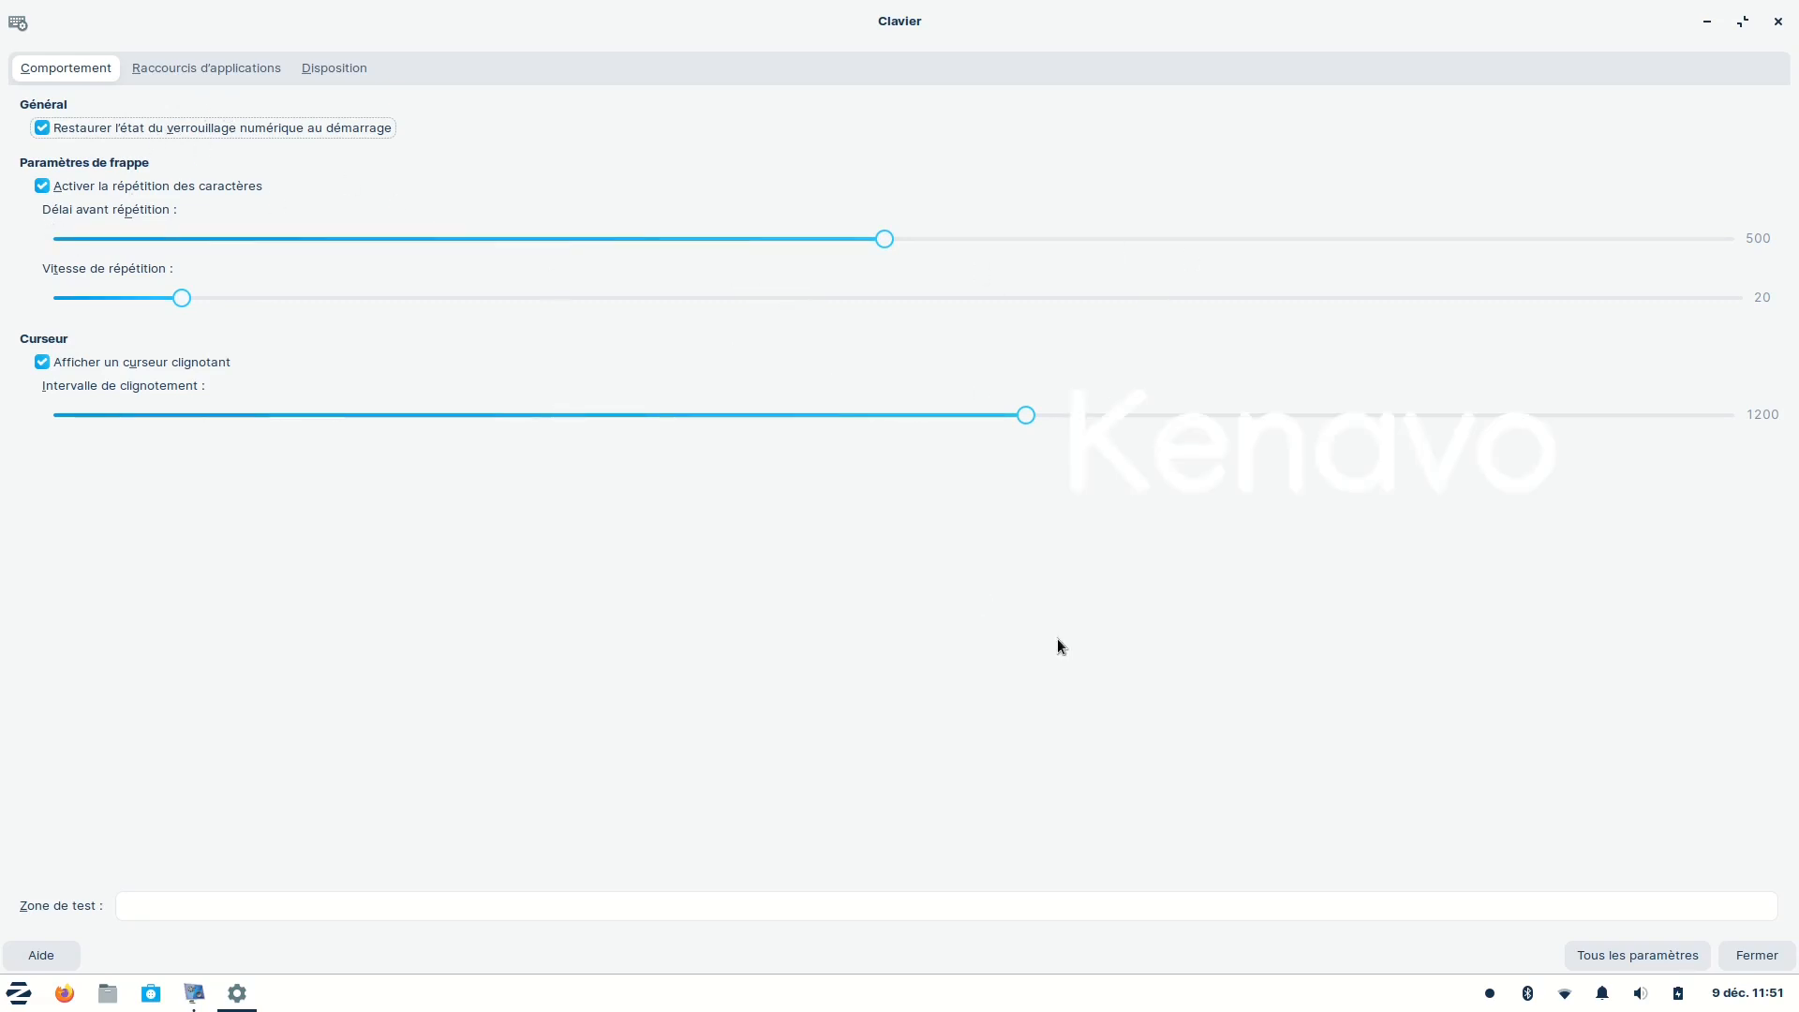
left_click(1755, 964)
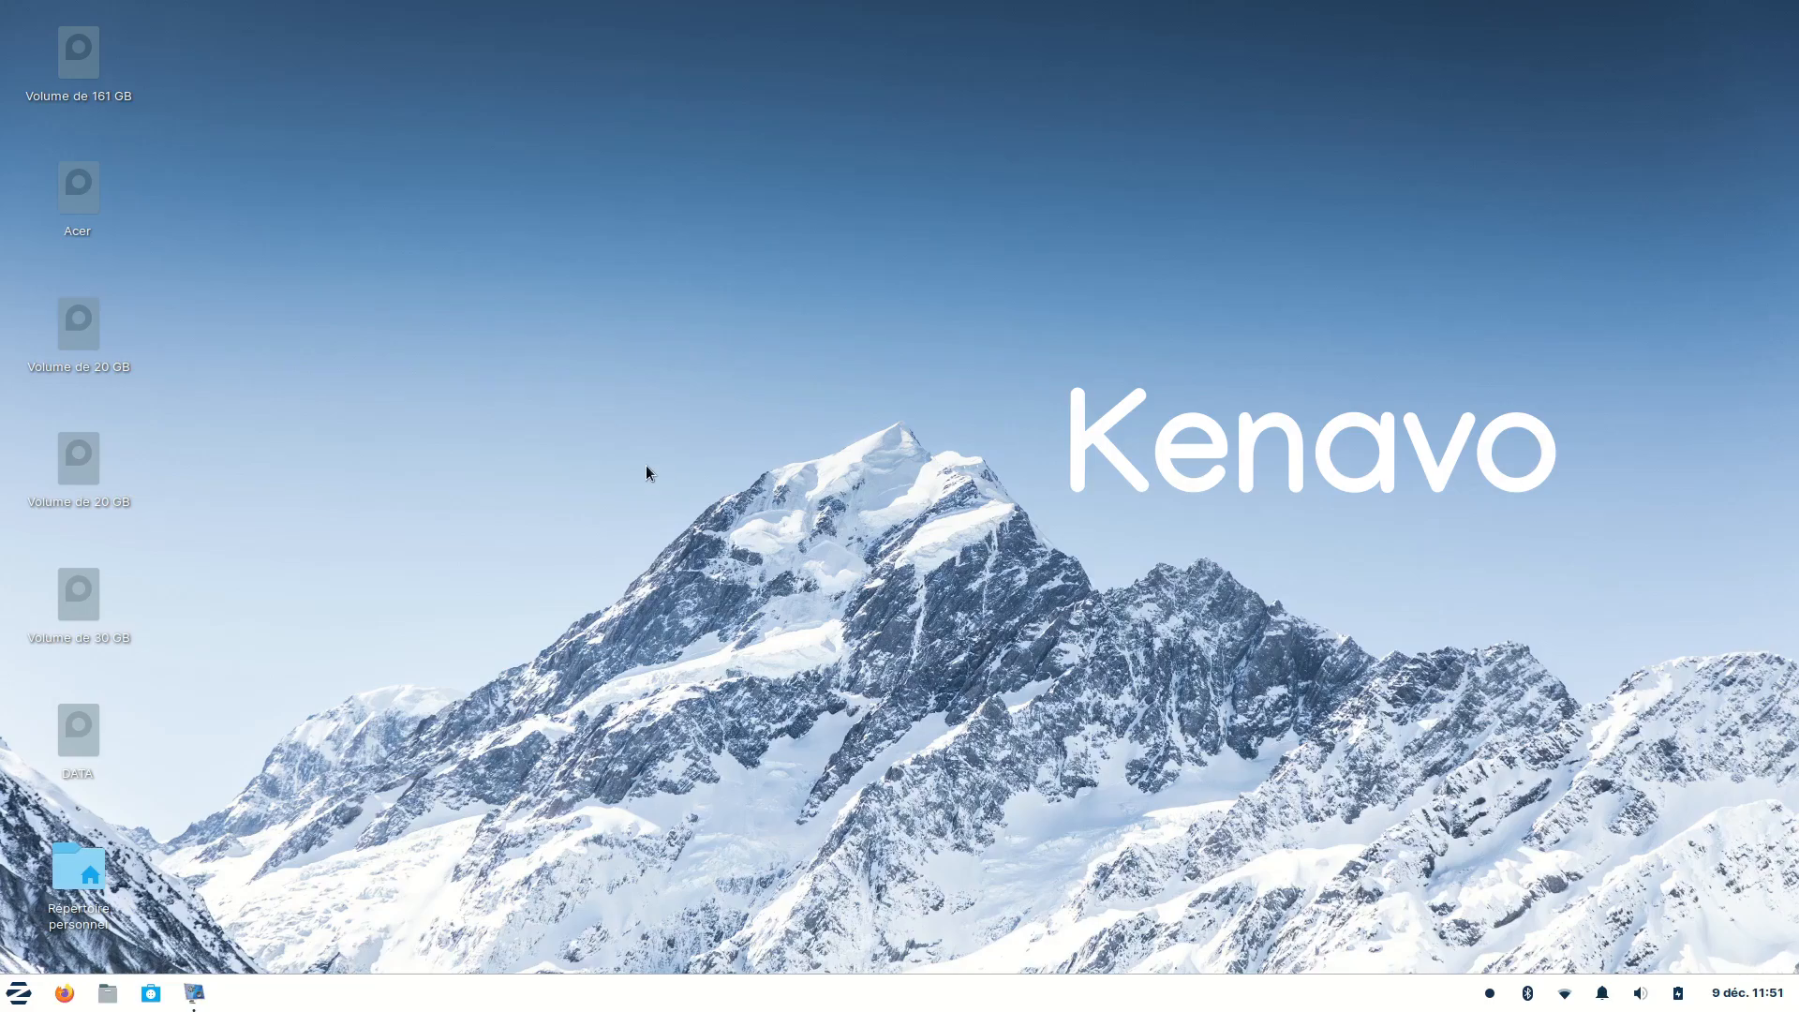